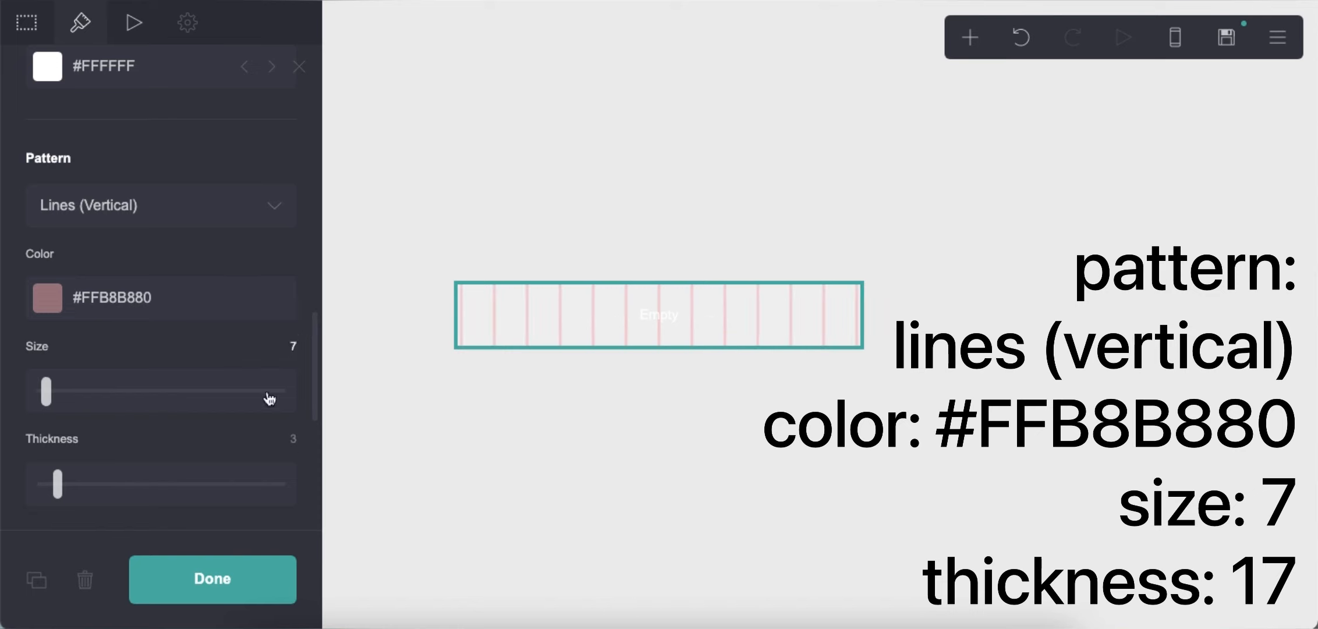
# Set the container's vertical-line pattern to size 7 and thickness 17, and add a #E8BABA border of width 2.
pyautogui.press('Return')
pyautogui.scroll(-4, 166, 434)
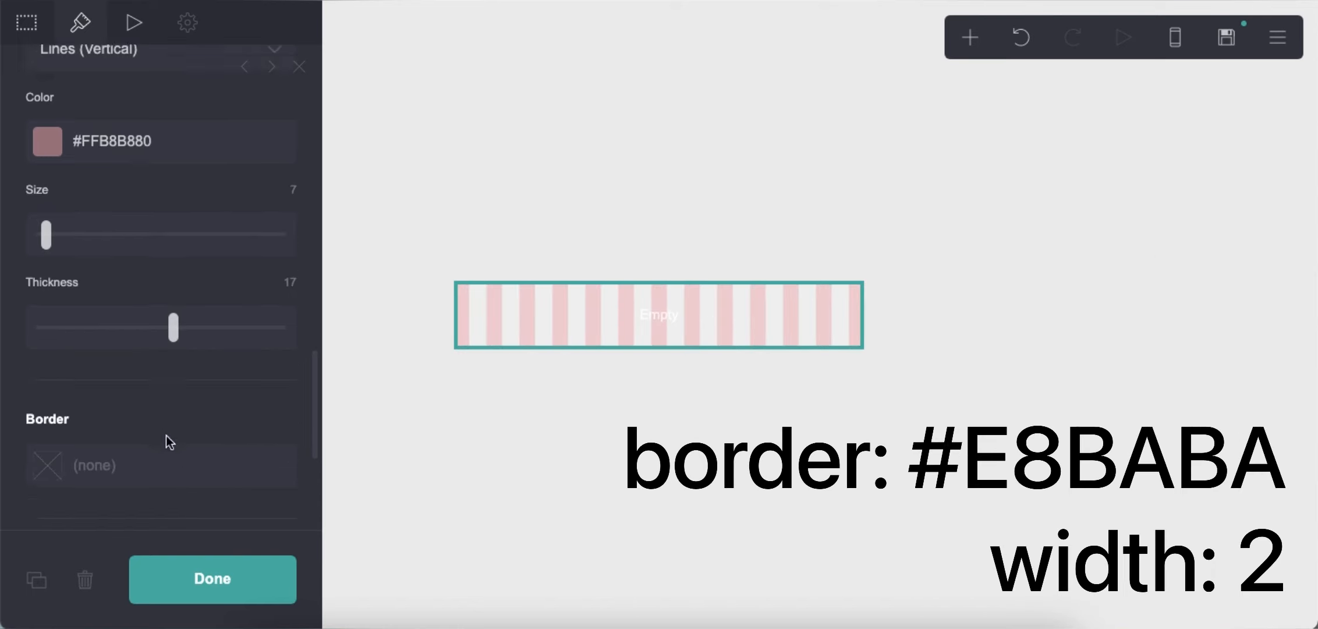
pyautogui.click(169, 391)
pyautogui.write('#E8BAB')
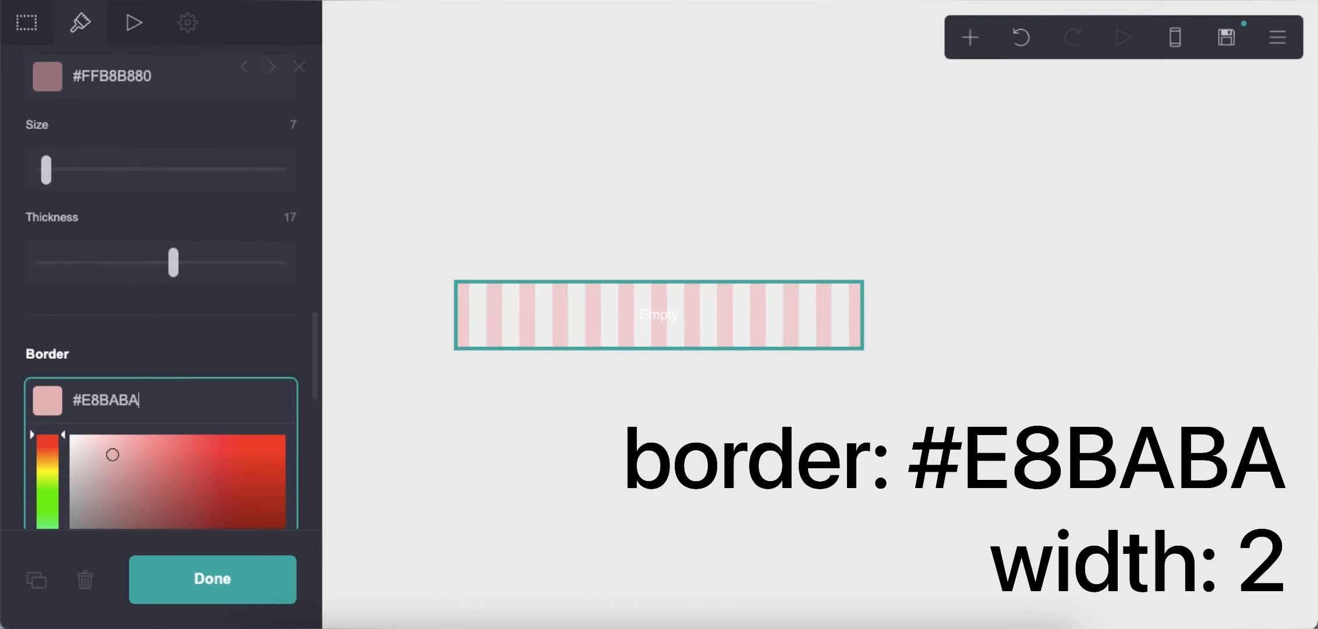
pyautogui.write('A')
pyautogui.press('Return')
pyautogui.moveTo(41, 464); pyautogui.dragTo(45, 464)
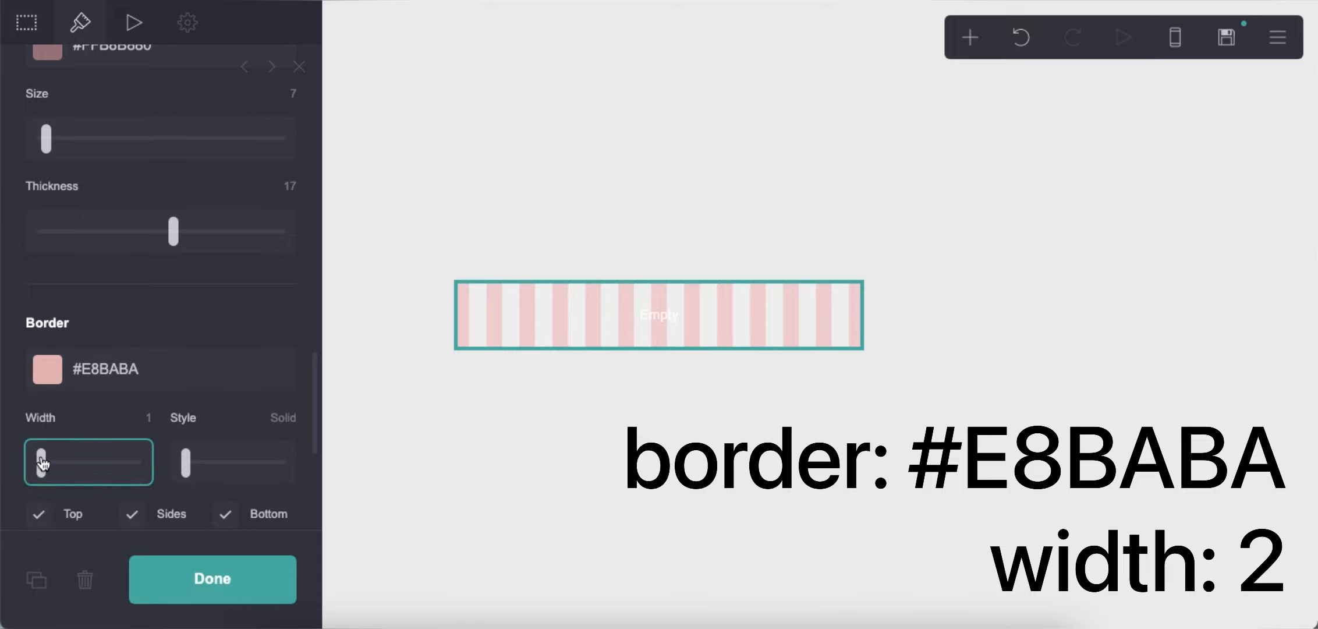
pyautogui.scroll(-5, 83, 406)
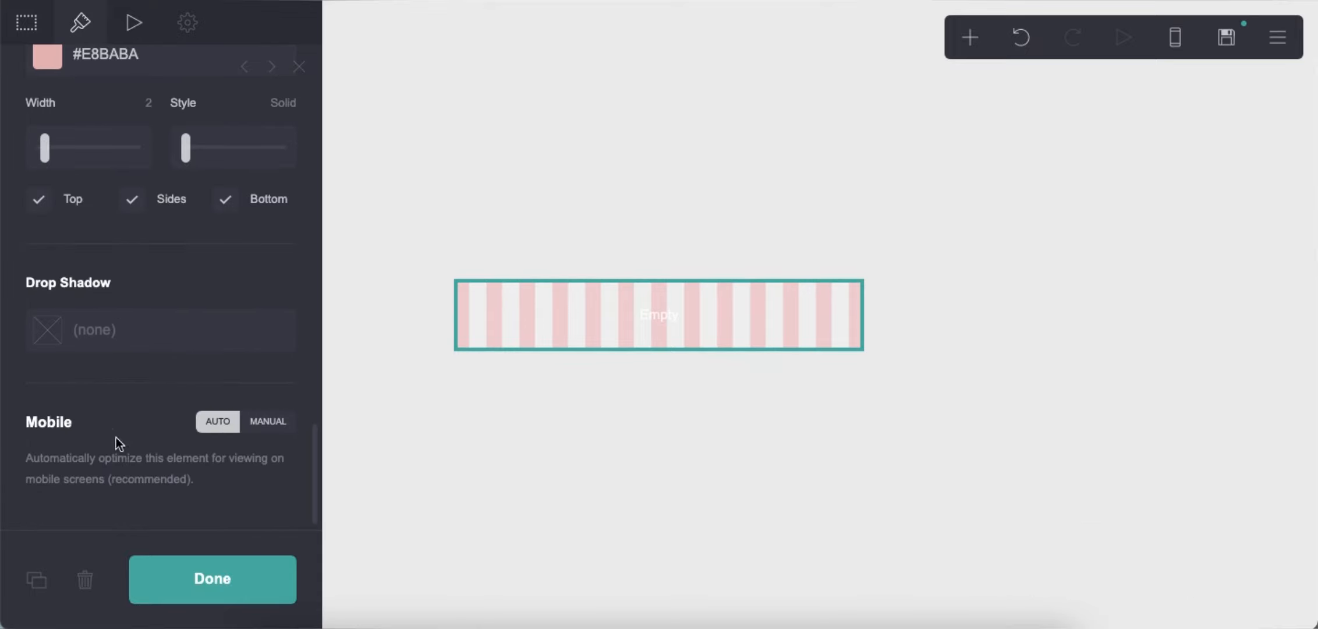
pyautogui.click(558, 428)
# Add a divider inside the striped container and set its colour to the fully transparent #00000000.
pyautogui.click(969, 37)
pyautogui.click(908, 302)
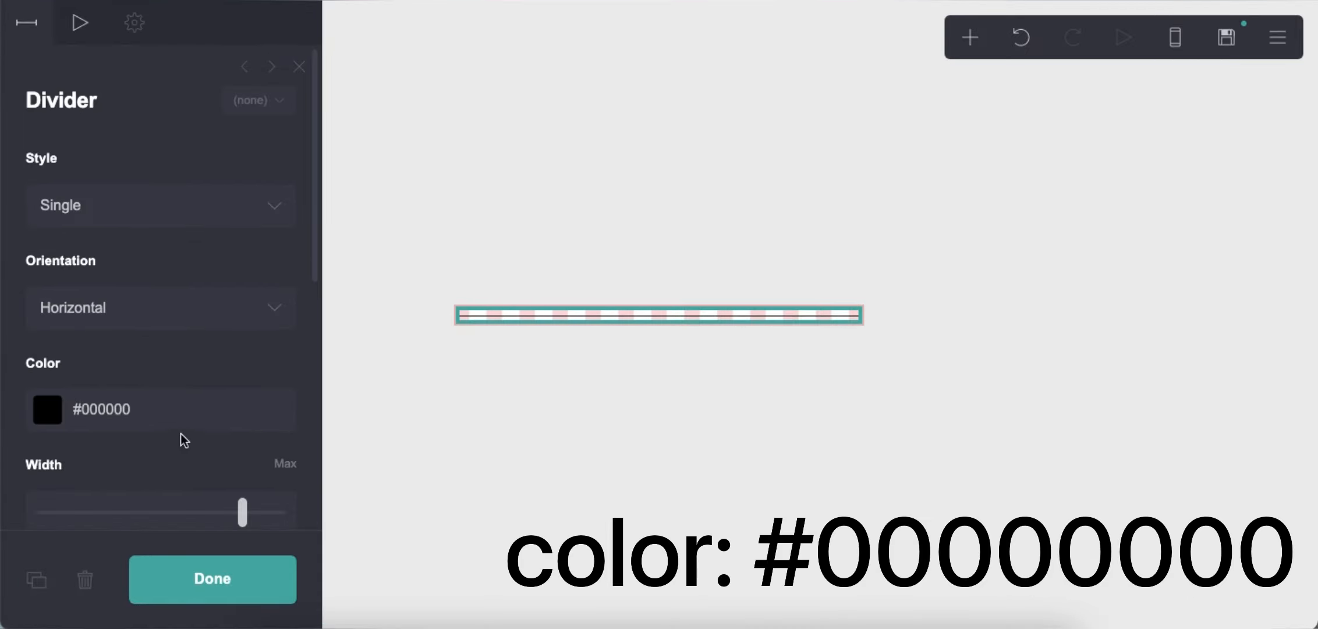
pyautogui.click(157, 416)
pyautogui.scroll(-3, 156, 486)
pyautogui.moveTo(134, 519); pyautogui.dragTo(3, 514)
pyautogui.click(169, 216)
pyautogui.click(420, 369)
# Add a container below the striped strip, change its type to Columns, and split it 40% left and 60% right.
pyautogui.click(969, 38)
pyautogui.click(748, 451)
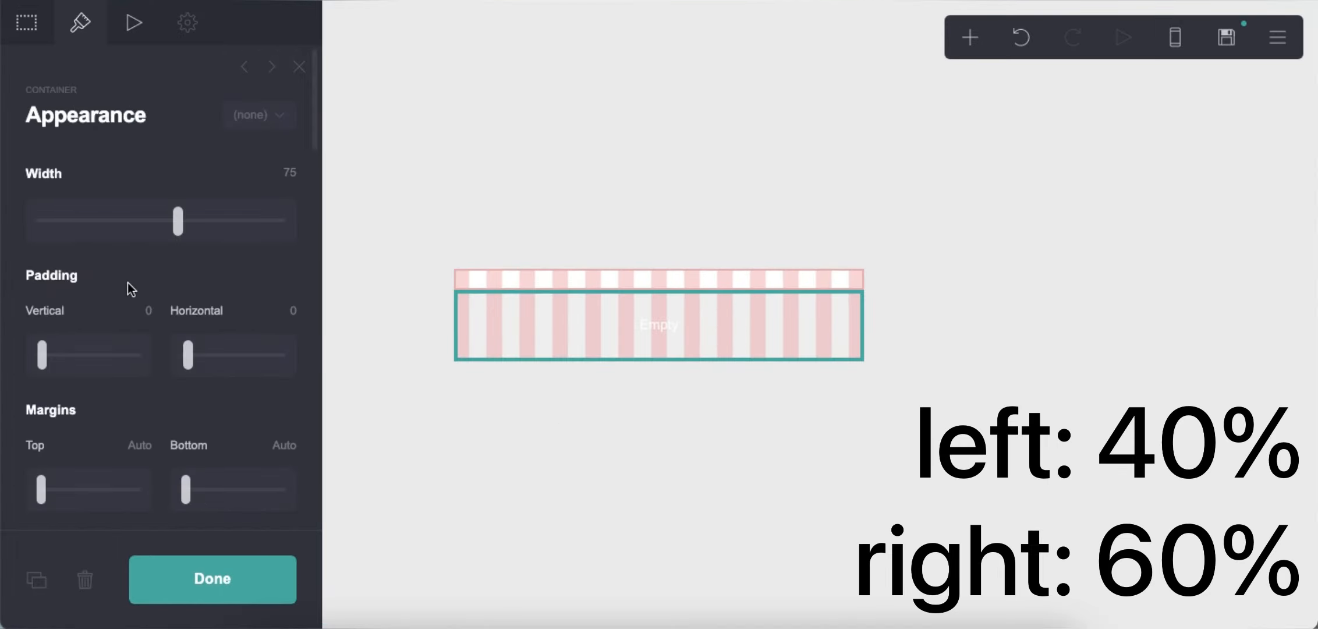
pyautogui.click(45, 37)
pyautogui.click(132, 208)
pyautogui.click(127, 259)
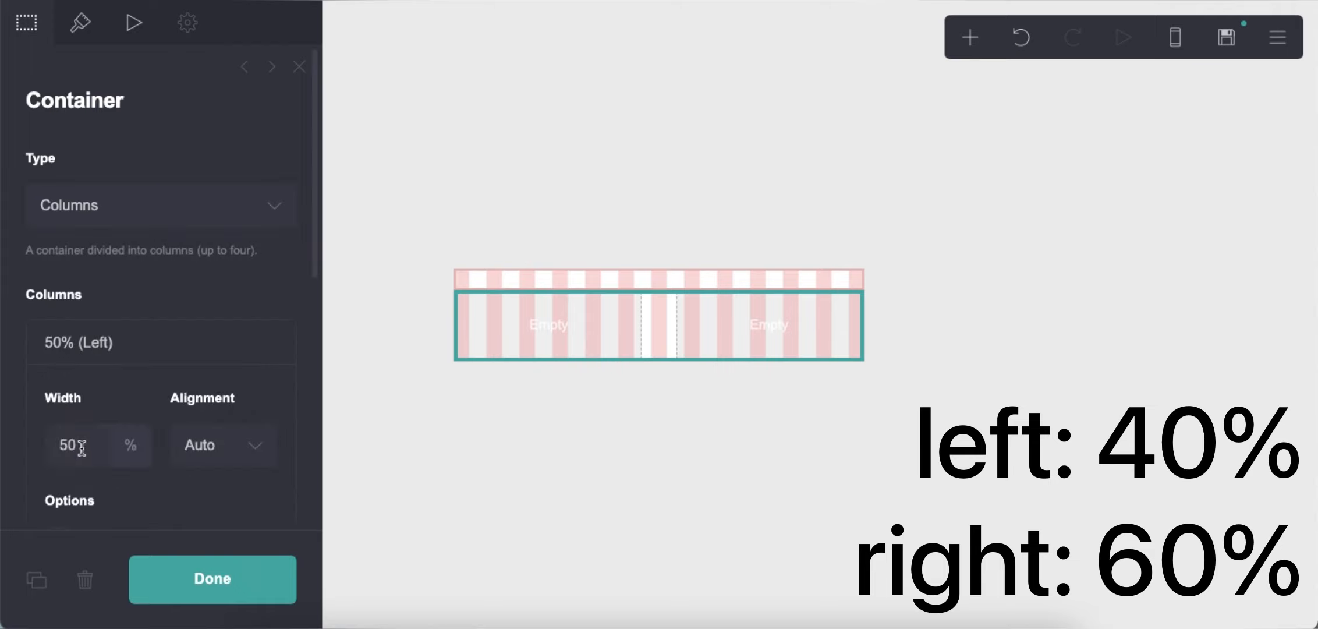
pyautogui.write('40')
pyautogui.press('Return')
pyautogui.click(178, 349)
# Set the two-column container's vertical and horizontal padding to 0.25 and its gutters to 0.
pyautogui.click(80, 24)
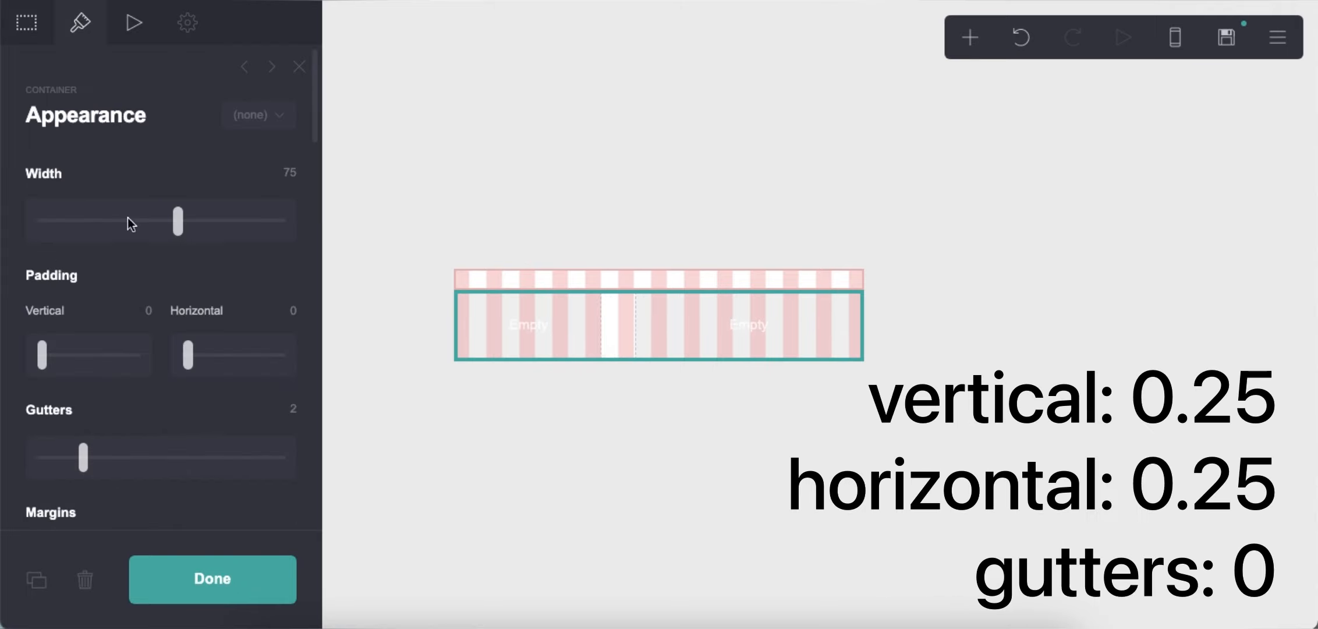
pyautogui.write('0.25')
pyautogui.press('Return')
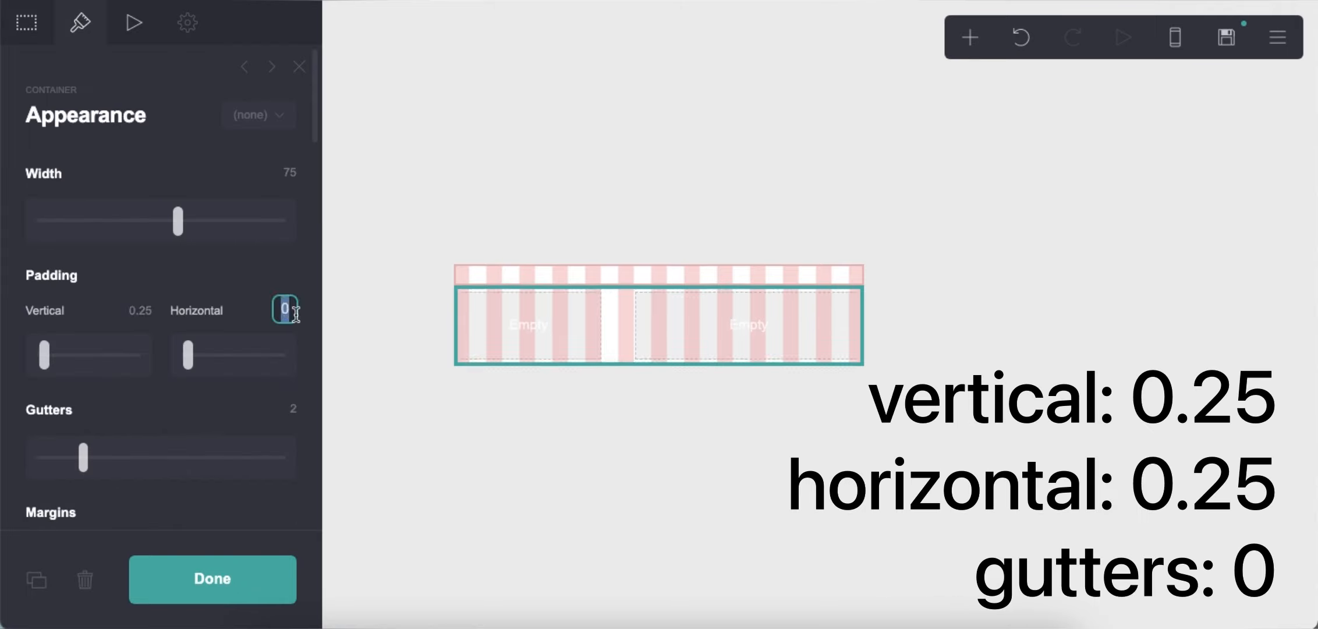
pyautogui.write('0')
pyautogui.press('Return')
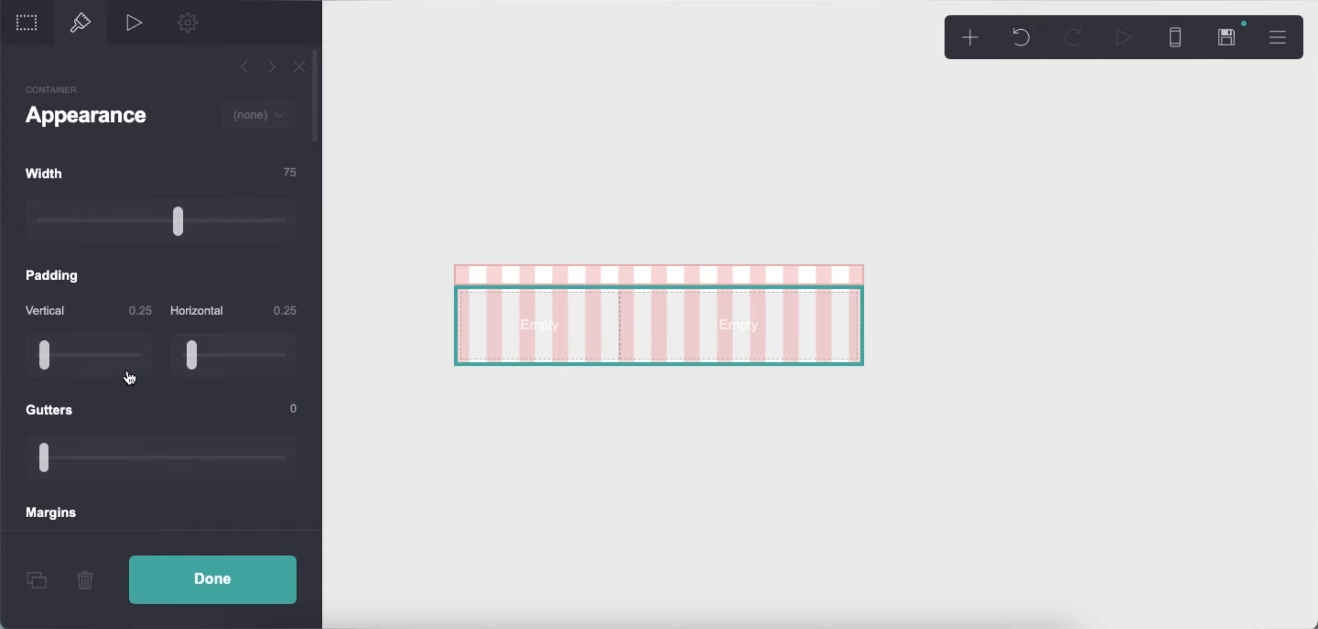
# Set the two-column container's pattern to None and turn off its top border.
pyautogui.scroll(-10, 170, 389)
pyautogui.click(163, 388)
pyautogui.click(180, 234)
pyautogui.scroll(-5, 136, 423)
pyautogui.click(39, 465)
# Switch the two-column container's mobile settings to Manual and adjust its mobile column layout.
pyautogui.scroll(-8, 199, 506)
pyautogui.click(261, 451)
pyautogui.scroll(-5, 133, 336)
pyautogui.click(145, 314)
pyautogui.click(162, 265)
pyautogui.click(500, 447)
# Add a text element to the left column of the two-column container reading winxclub.com.
pyautogui.click(970, 37)
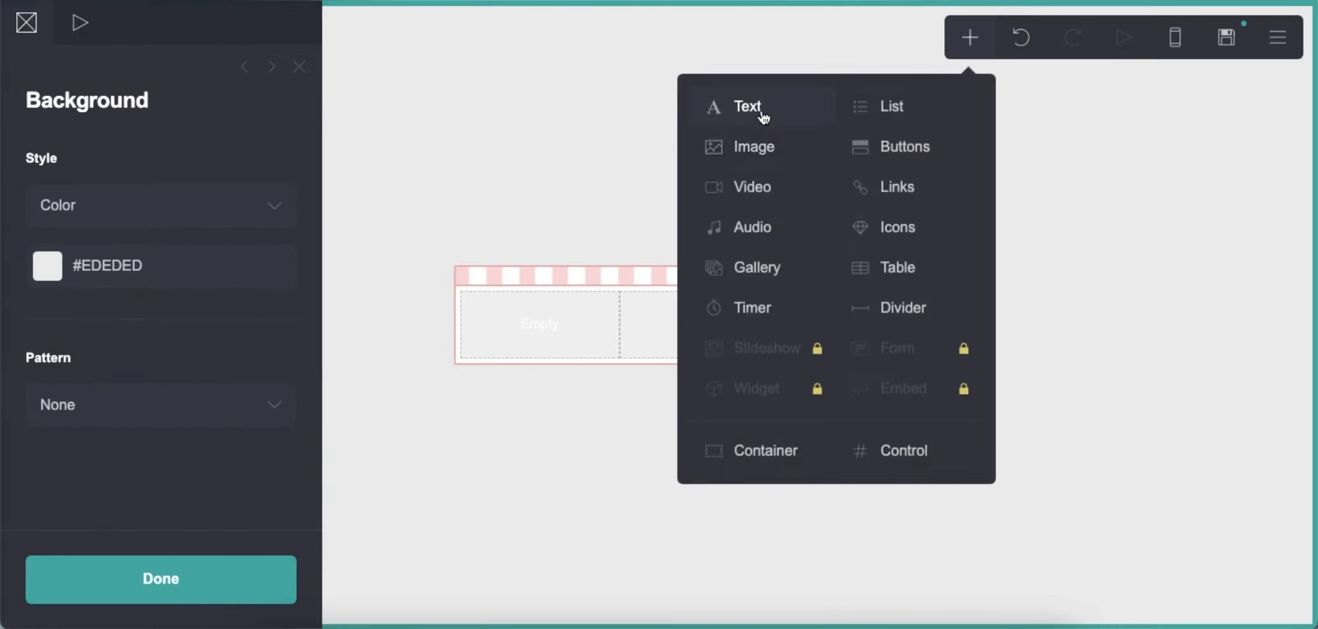
pyautogui.click(759, 117)
pyautogui.moveTo(673, 371); pyautogui.dragTo(538, 303)
pyautogui.moveTo(206, 183); pyautogui.dragTo(3, 171)
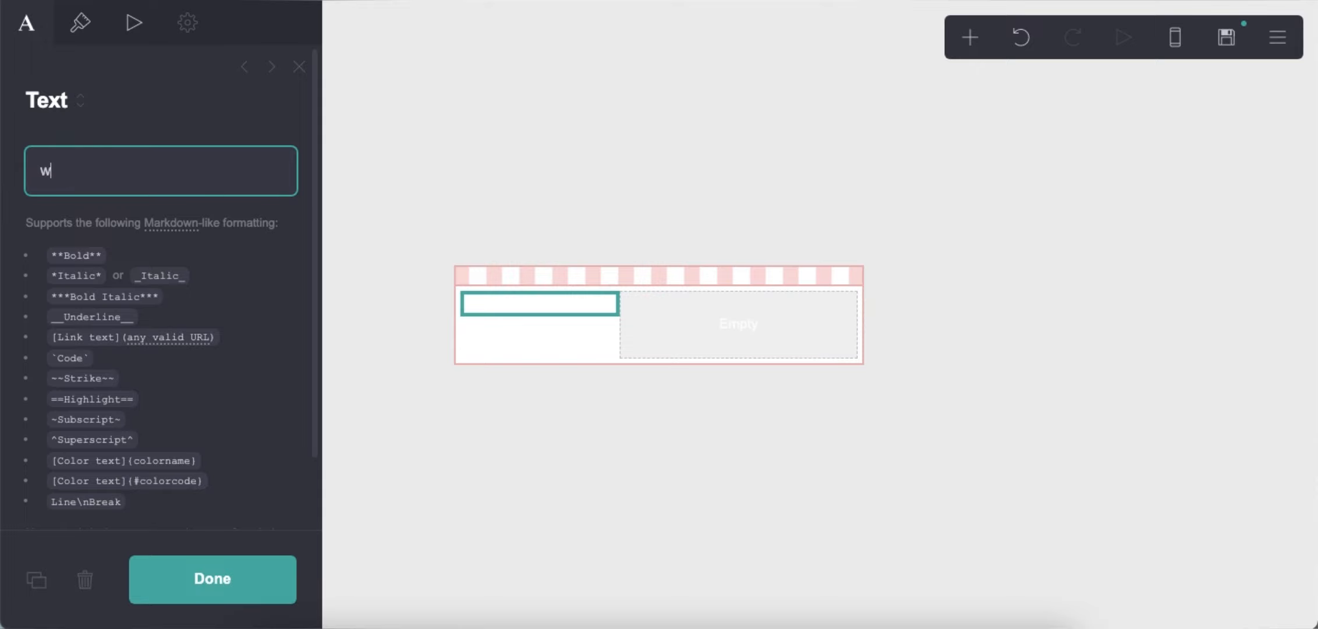
pyautogui.write('winxclub.com')
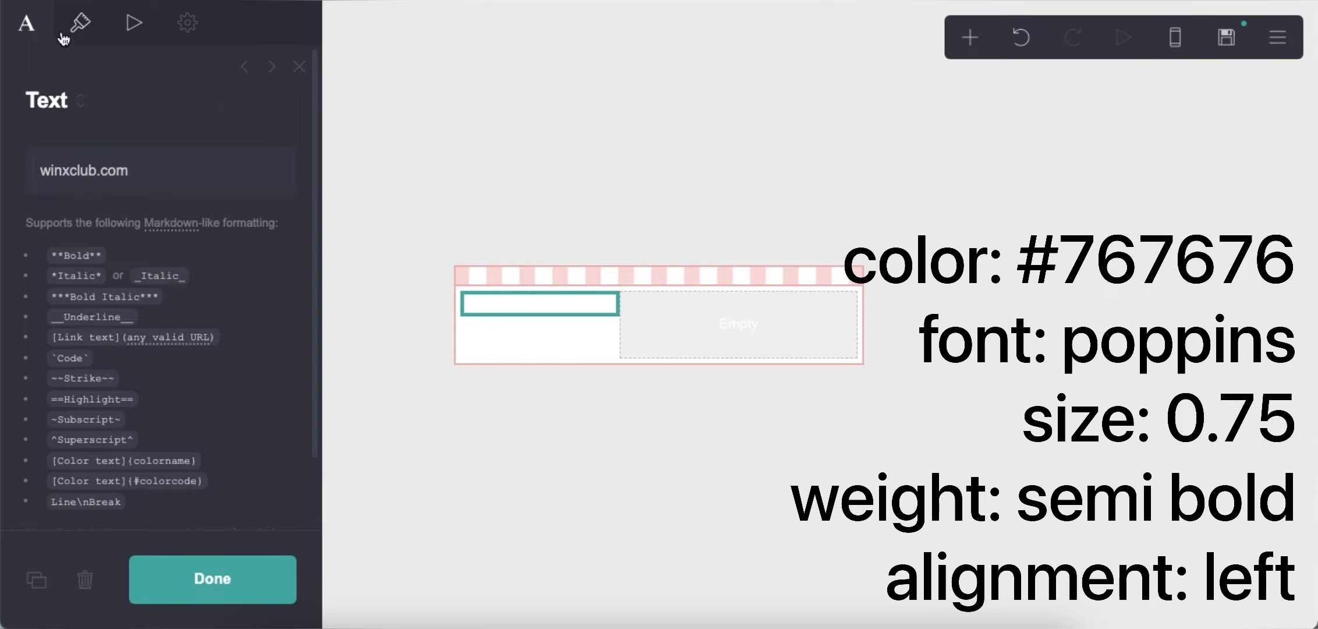
# Set the winxclub.com text's colour to #767676 and its font to Poppins.
pyautogui.click(81, 22)
pyautogui.click(204, 220)
pyautogui.write('#767676')
pyautogui.press('Return')
pyautogui.scroll(-3, 203, 326)
pyautogui.click(184, 156)
pyautogui.scroll(-20, 179, 278)
pyautogui.scroll(-20, 143, 408)
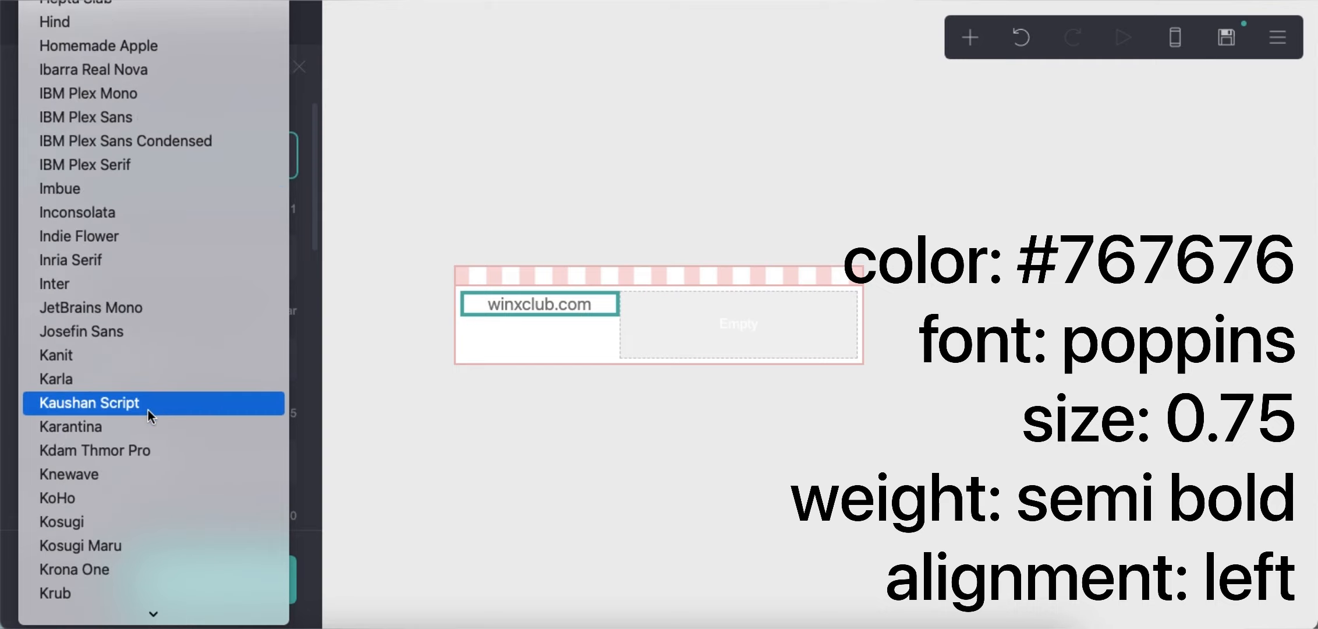
pyautogui.click(136, 452)
# Set the winxclub.com text to size 0.75 and semi bold weight, aligned left.
pyautogui.doubleClick(284, 204)
pyautogui.write('.75')
pyautogui.press('Return')
pyautogui.click(201, 360)
pyautogui.scroll(-3, 212, 429)
pyautogui.scroll(-5, 186, 440)
pyautogui.click(241, 438)
pyautogui.click(156, 452)
pyautogui.click(486, 450)
# Add a text element to the right column with the blog title (pt.2) highlighted between ==, padded with [.....]{transparent} at both ends.
pyautogui.click(970, 37)
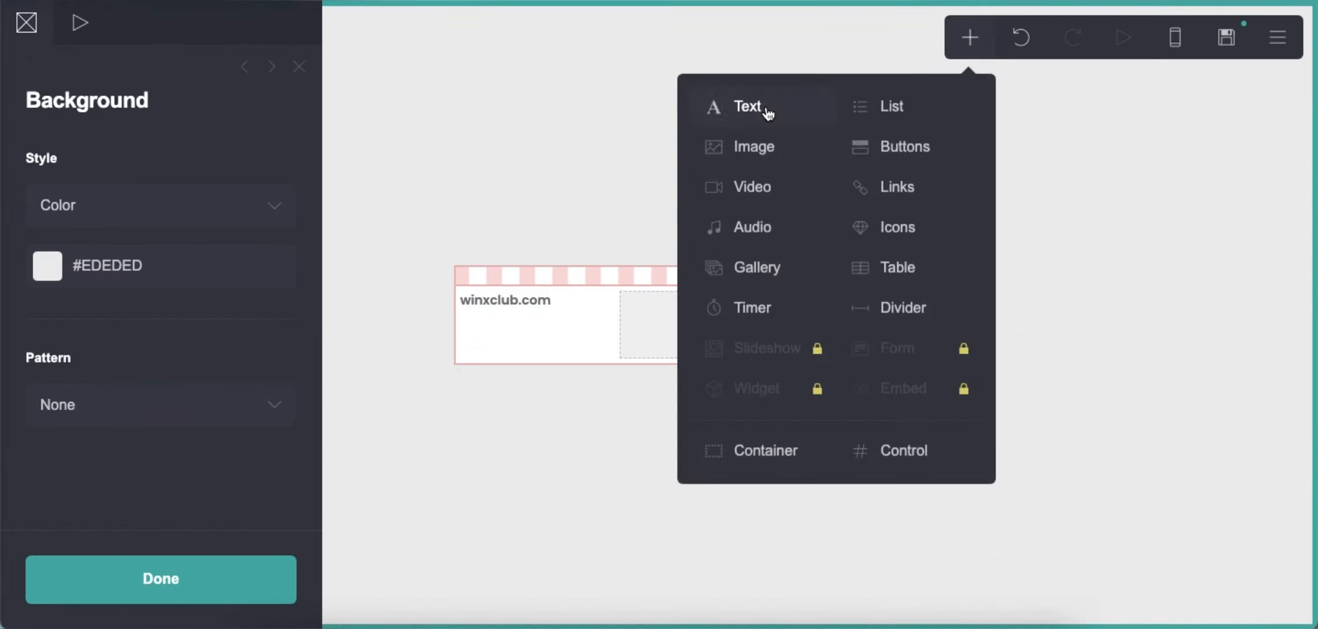
pyautogui.click(768, 109)
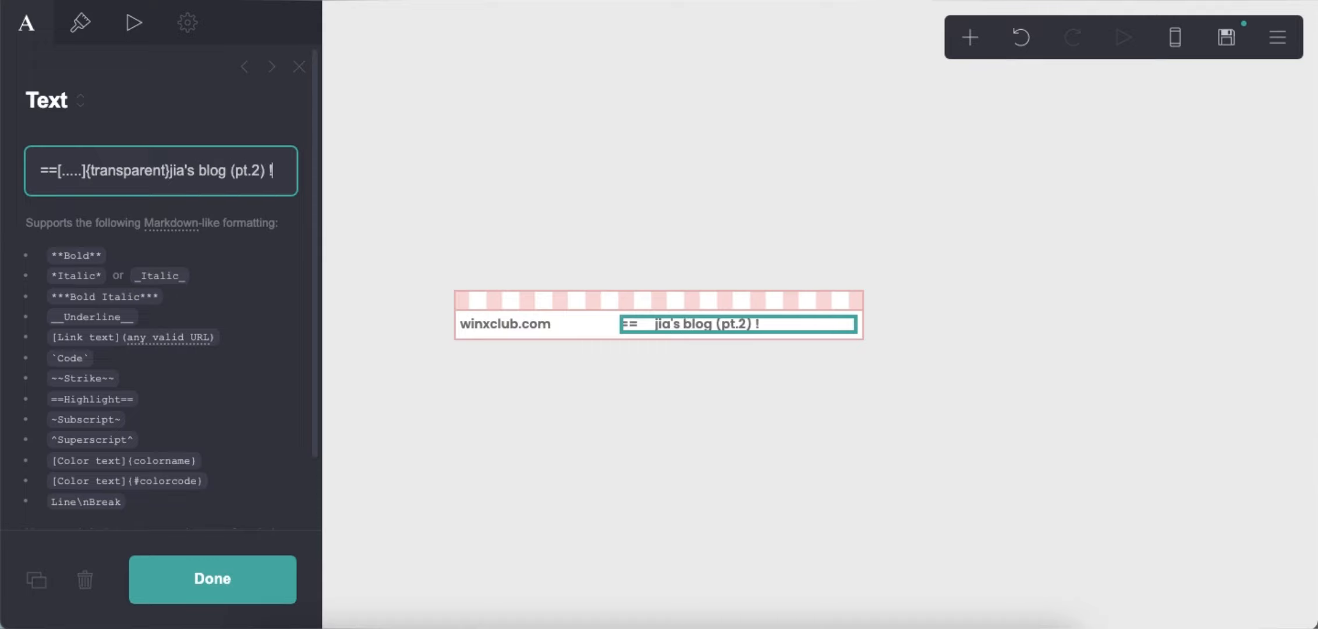
pyautogui.write('[.....')
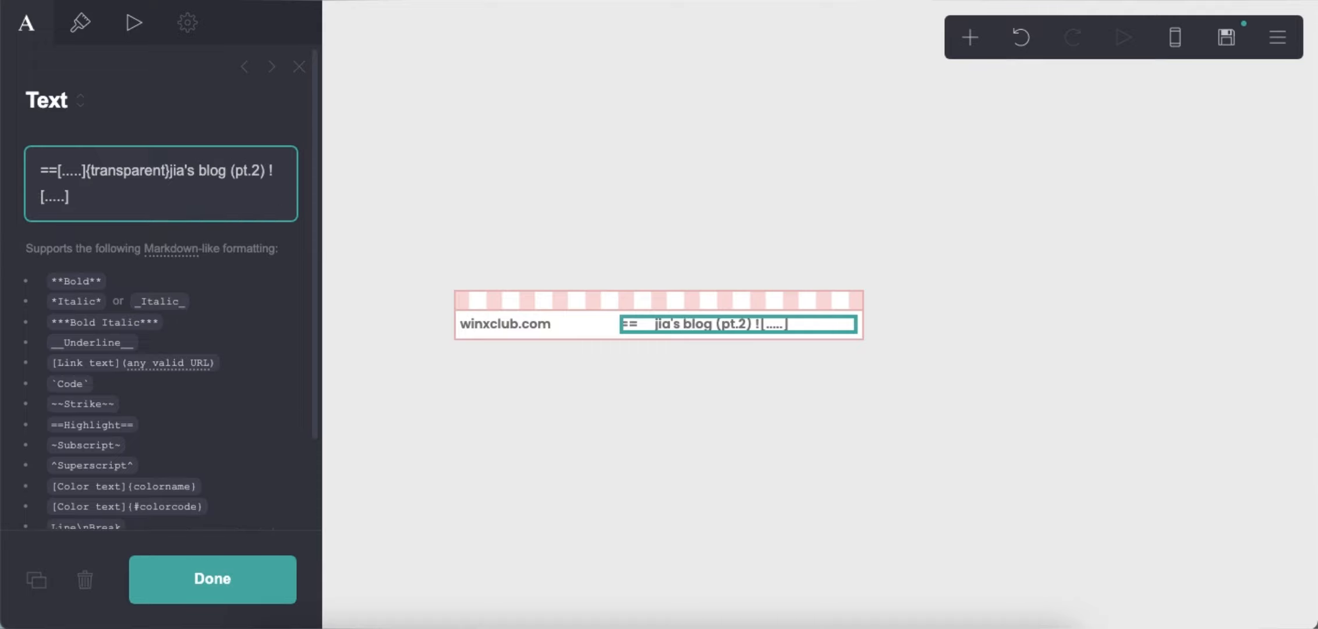
pyautogui.write('rent}==')
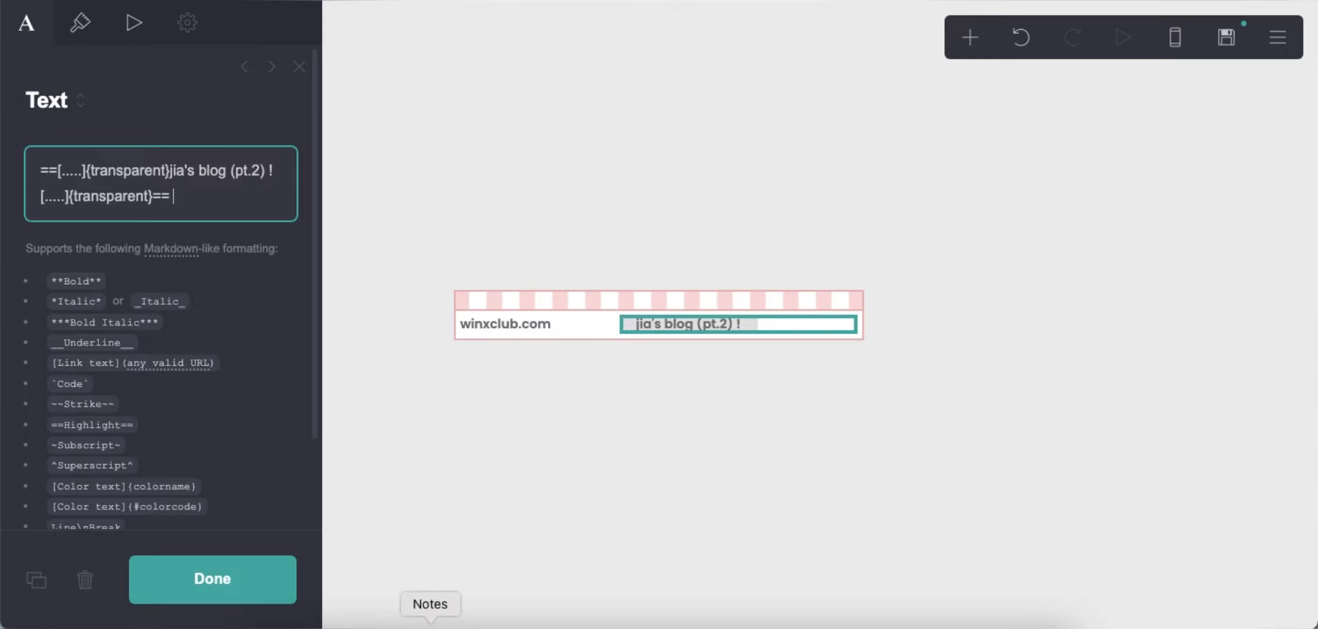
# Copy the microphone symbol from Notes and paste it after the highlighted blog title.
pyautogui.click(430, 622)
pyautogui.rightClick(84, 104)
pyautogui.click(143, 229)
pyautogui.click(198, 196)
pyautogui.rightClick(203, 196)
pyautogui.click(247, 328)
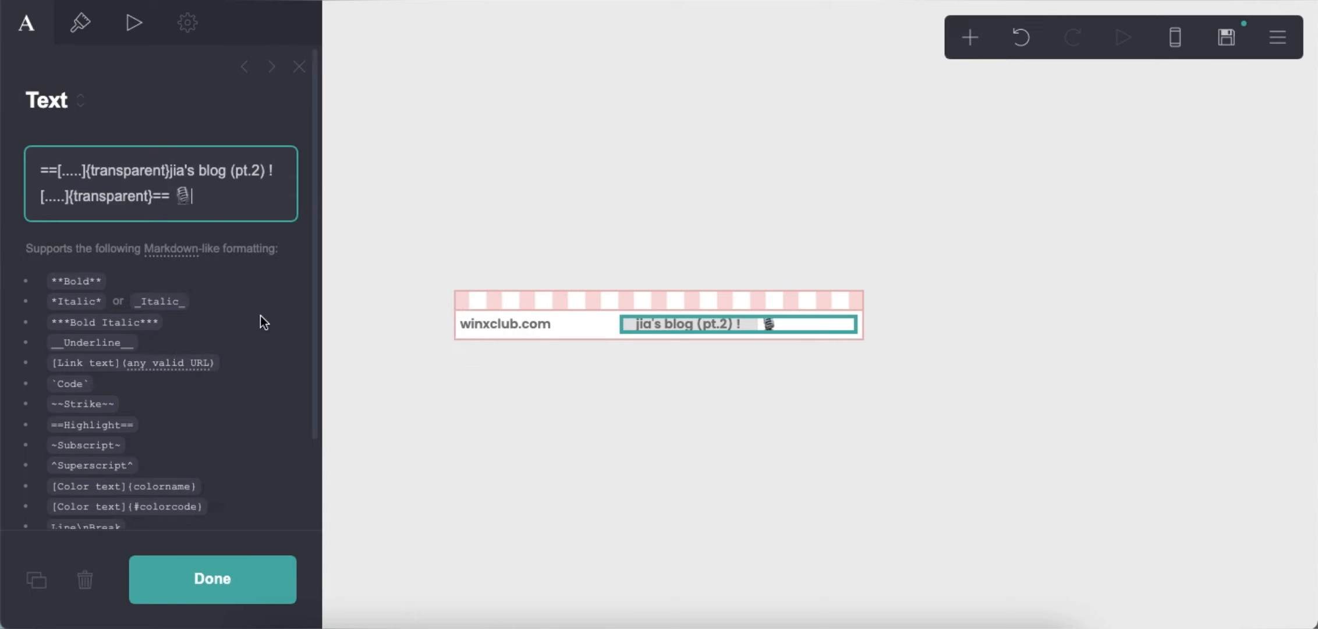
# Set the blog title text's highlight colour to #FFA3A366 and align the text right.
pyautogui.click(80, 23)
pyautogui.click(236, 313)
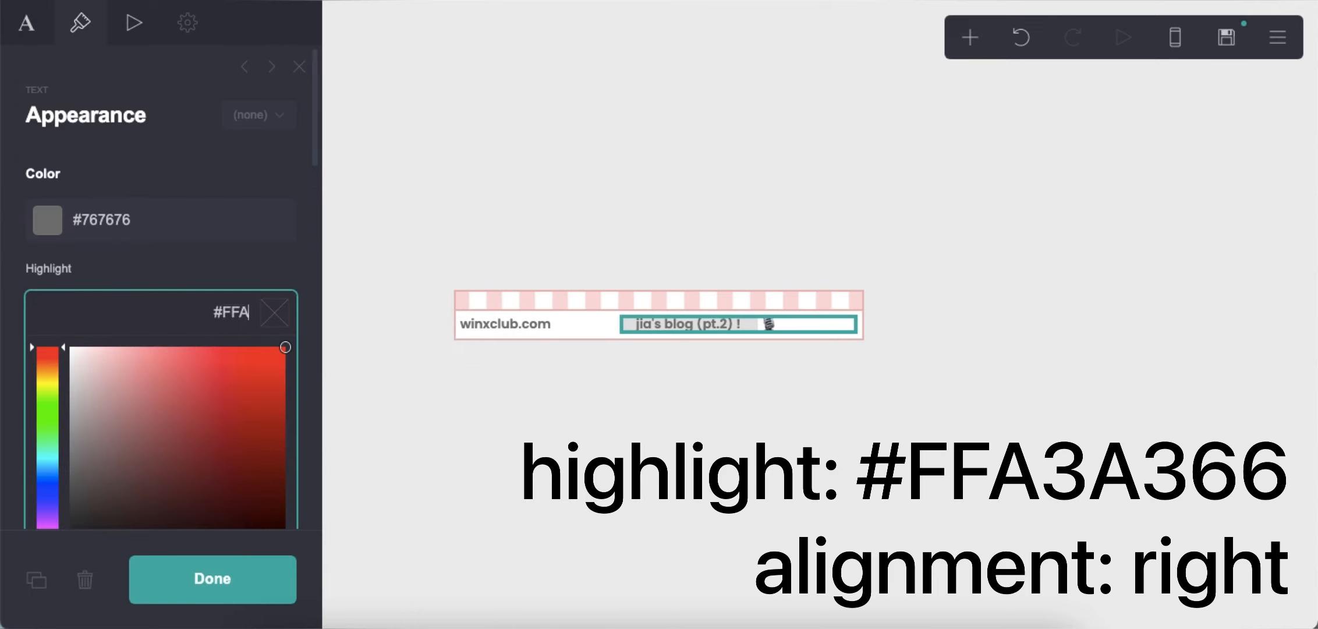
pyautogui.write('#FFA3A366')
pyautogui.press('Return')
pyautogui.scroll(-10, 181, 388)
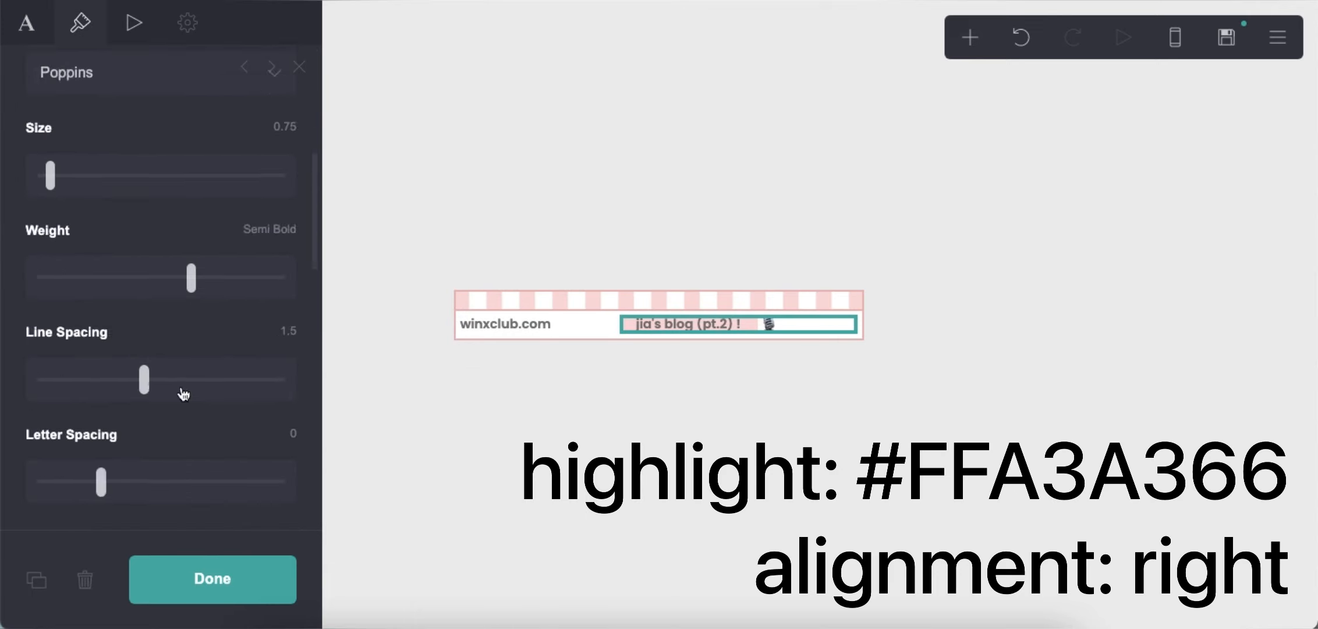
pyautogui.click(169, 400)
pyautogui.click(159, 445)
pyautogui.click(550, 415)
# Add a container below the title row and divide it into three columns of 31%, 31% and 38%.
pyautogui.click(970, 37)
pyautogui.click(781, 446)
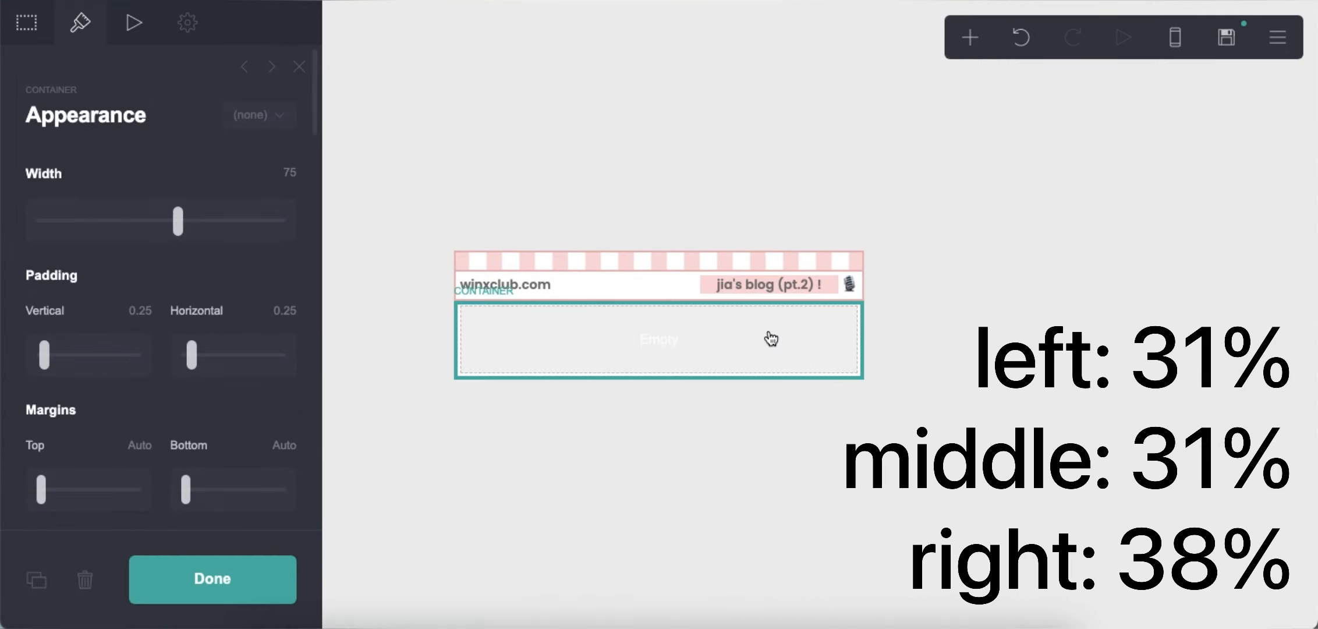
pyautogui.click(23, 22)
pyautogui.click(105, 209)
pyautogui.click(104, 229)
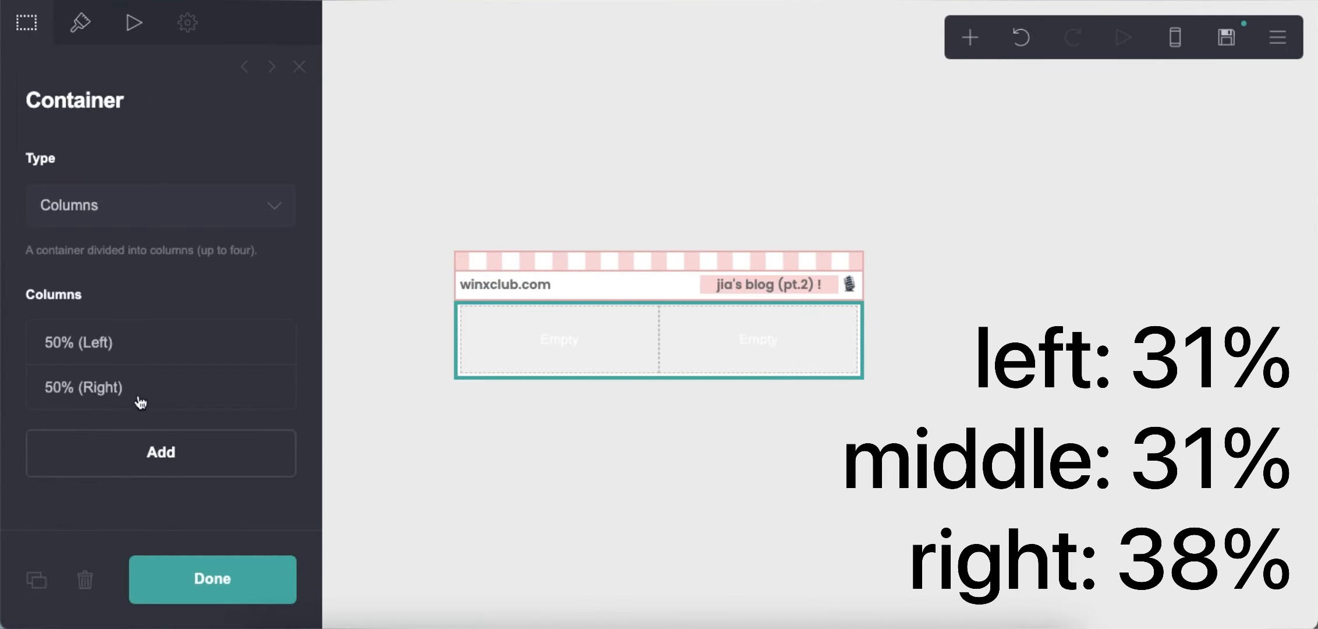
pyautogui.scroll(-3, 139, 402)
pyautogui.click(140, 441)
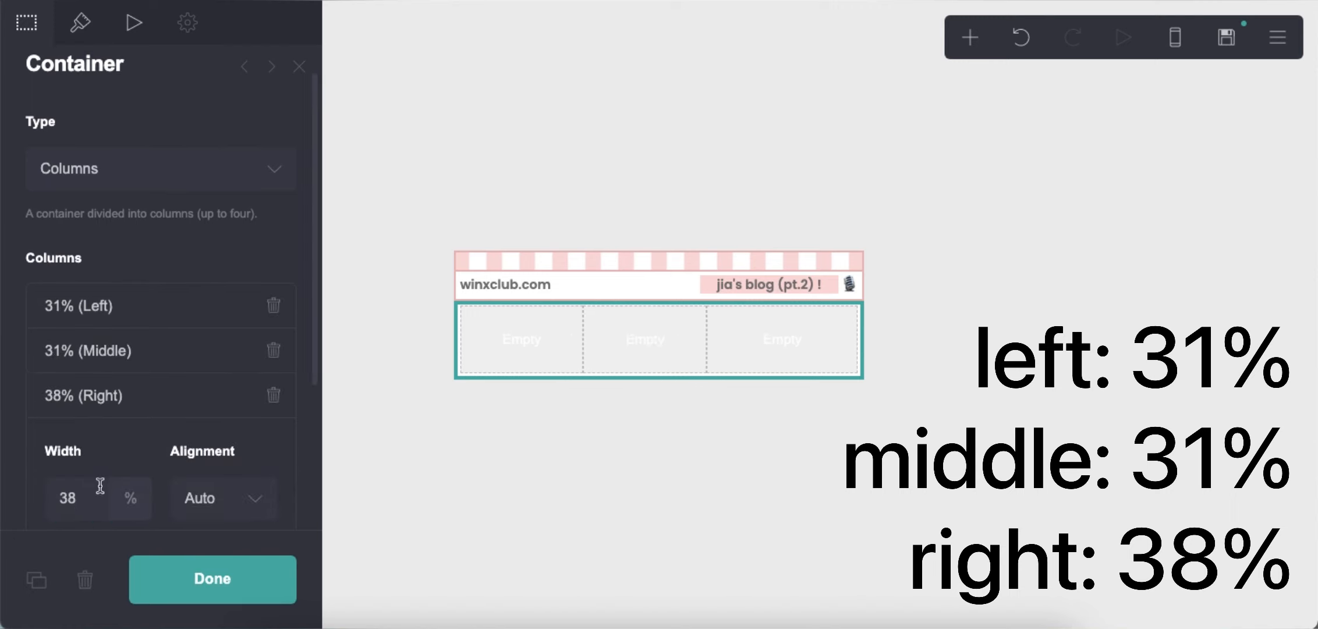
pyautogui.click(198, 395)
# Set the three-column container's horizontal padding to 0.875 and its gutters to 1.
pyautogui.click(82, 24)
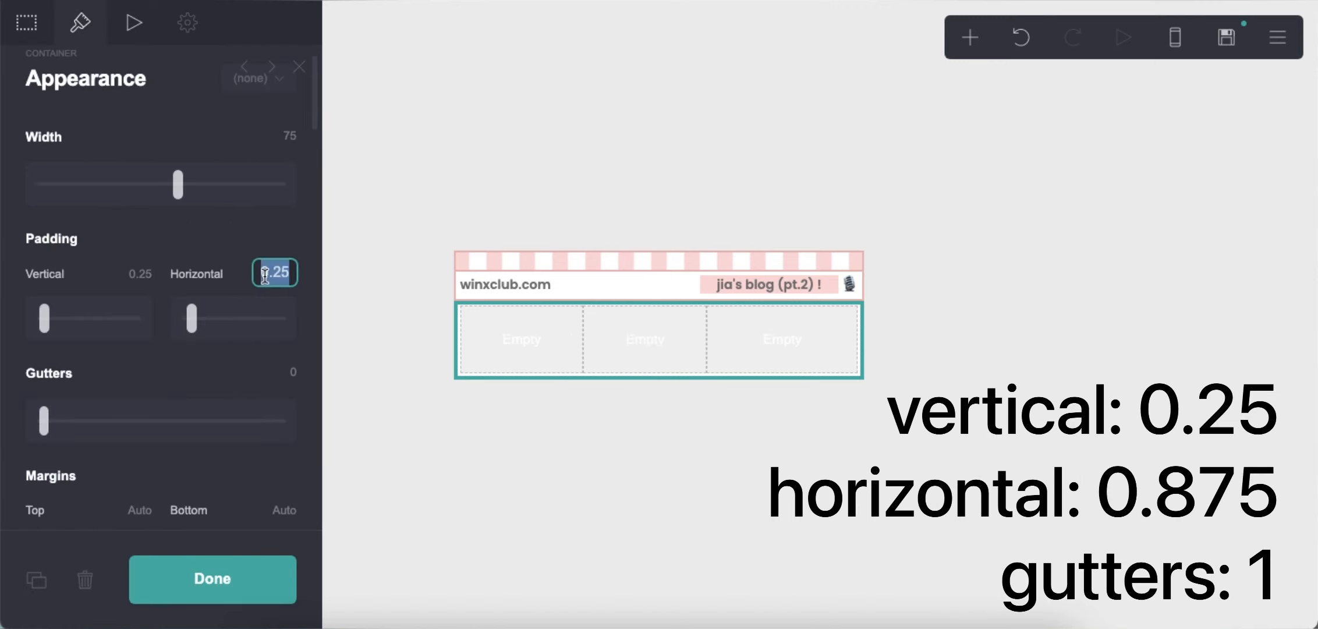
pyautogui.write('0.875')
pyautogui.press('Return')
pyautogui.click(289, 417)
pyautogui.write('1')
pyautogui.press('Return')
# Set the three-column container's alignment to Auto and Center.
pyautogui.scroll(-10, 291, 367)
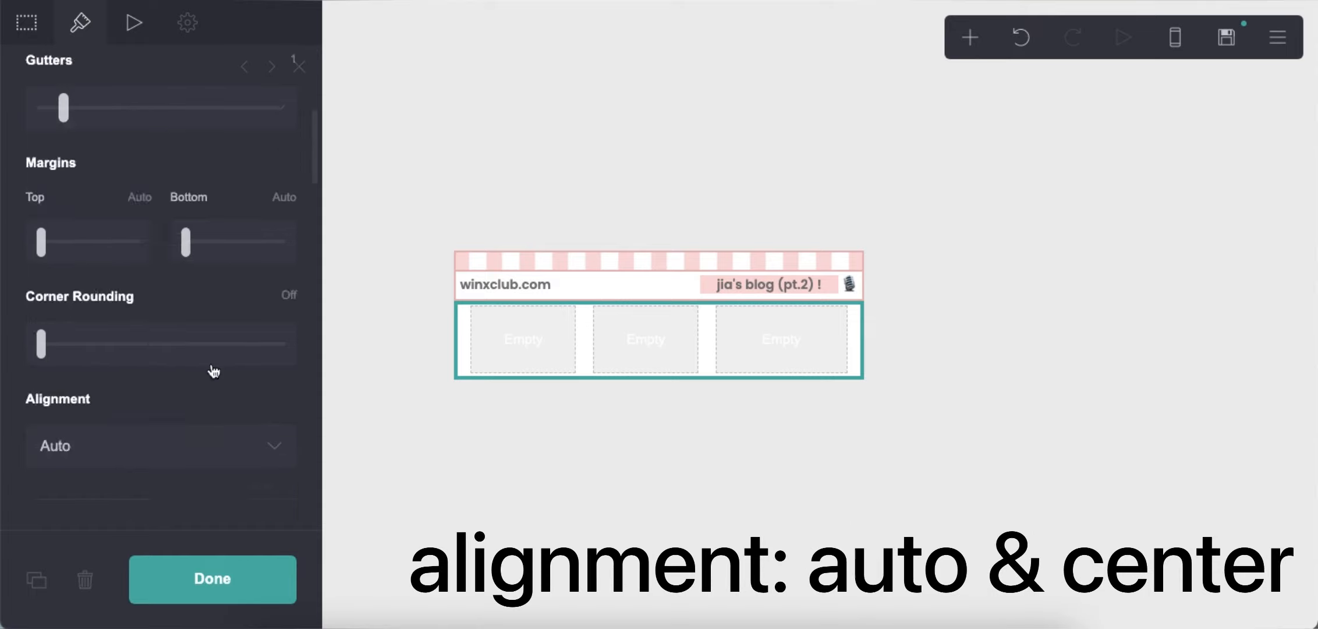
pyautogui.click(232, 181)
pyautogui.click(222, 203)
pyautogui.scroll(-5, 268, 355)
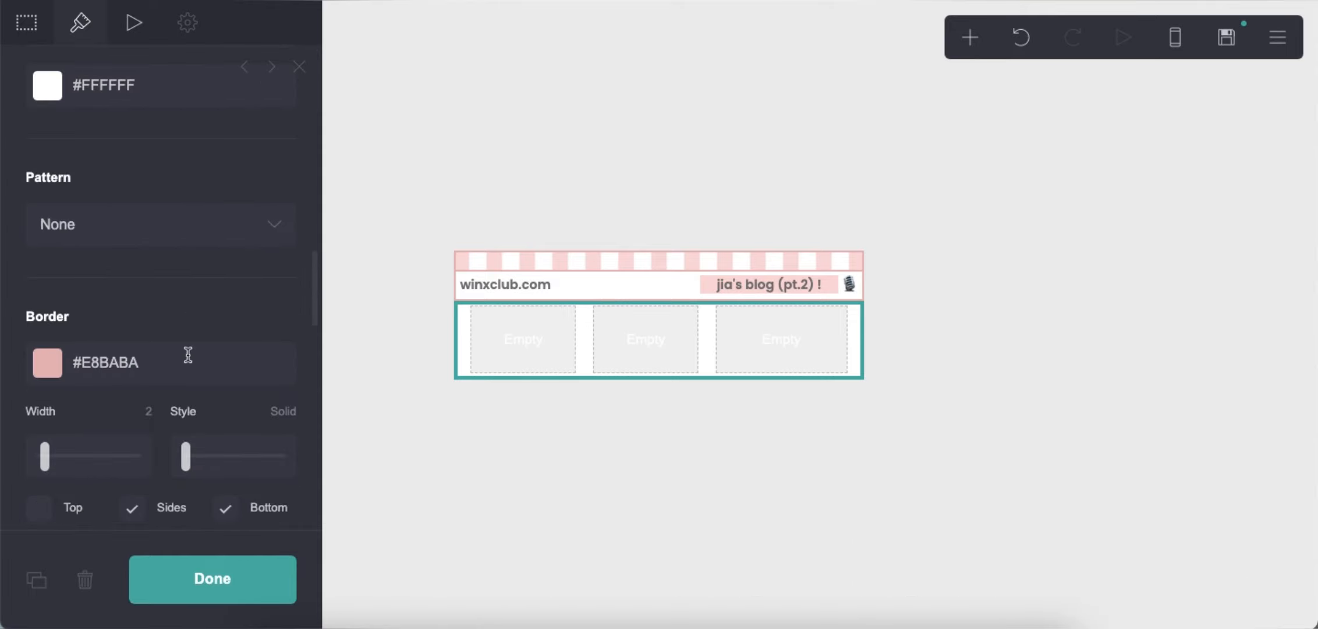
pyautogui.click(884, 211)
# Add an image element to the first of the three columns and upload the portrait of the dark-haired winged character.
pyautogui.click(970, 37)
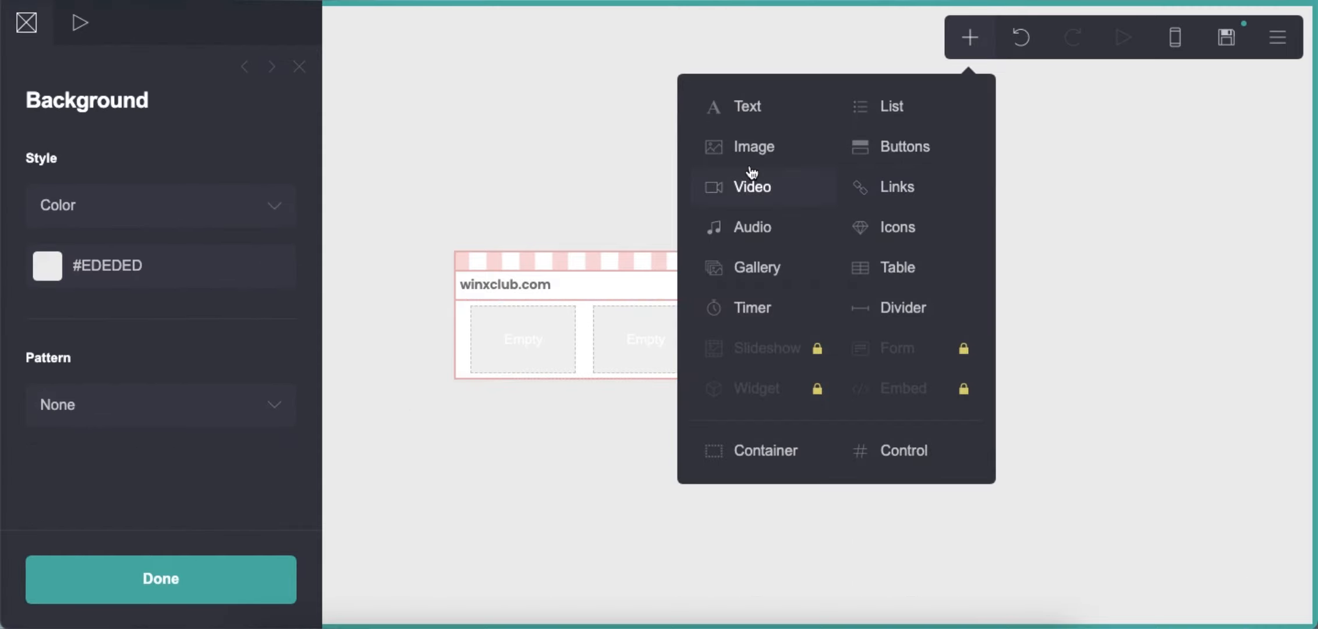
pyautogui.click(753, 149)
pyautogui.moveTo(574, 352); pyautogui.dragTo(523, 213)
pyautogui.click(123, 251)
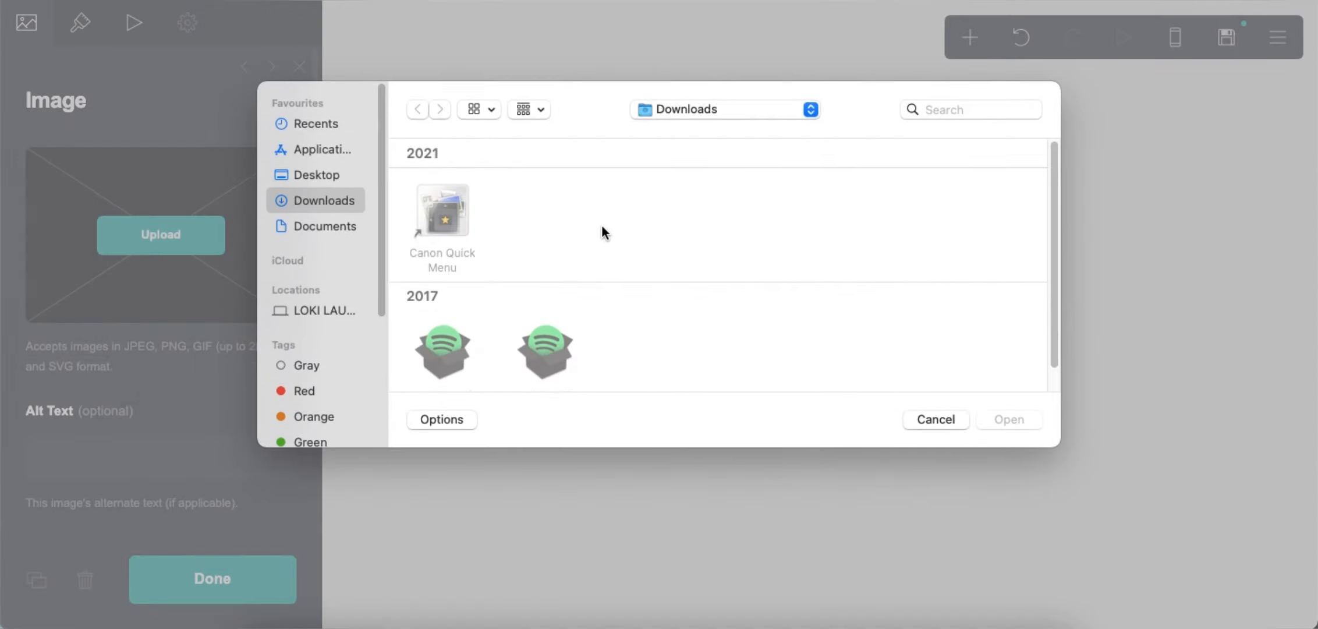
pyautogui.doubleClick(650, 347)
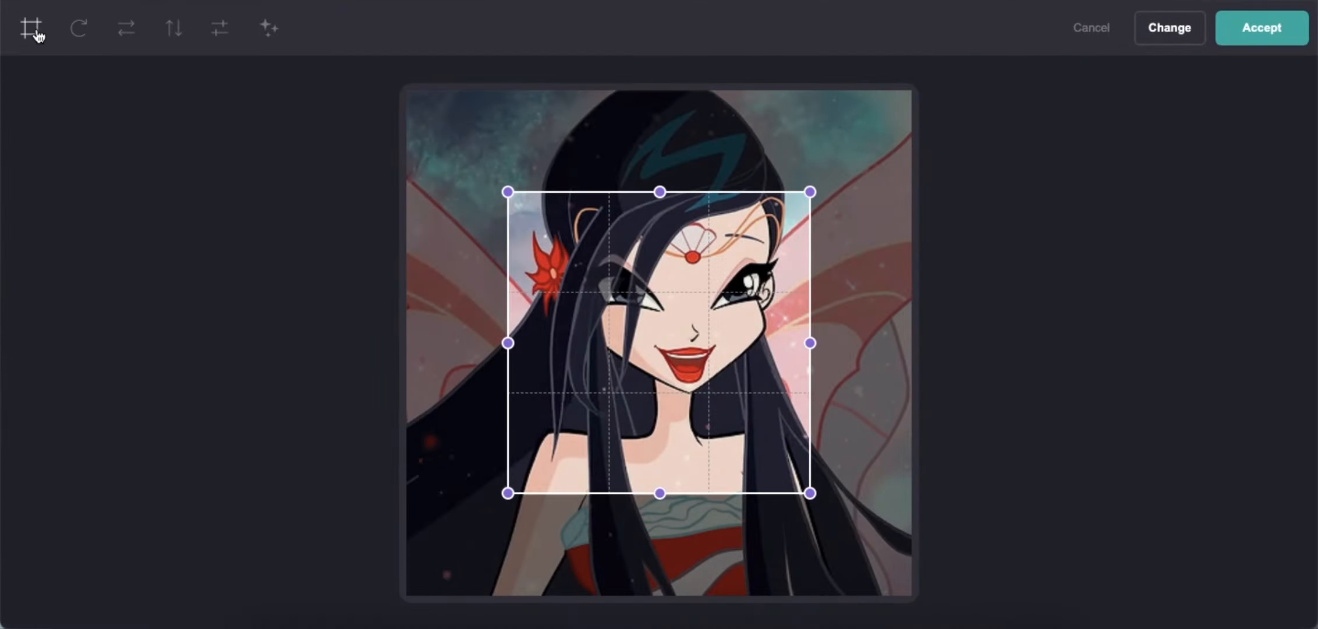
pyautogui.click(36, 32)
pyautogui.click(1230, 36)
# Give the uploaded portrait a circular shape.
pyautogui.click(80, 23)
pyautogui.click(118, 430)
pyautogui.click(118, 447)
pyautogui.click(633, 474)
# Add a text element to the middle column beside the portrait and enter the profile's display name.
pyautogui.click(971, 38)
pyautogui.click(767, 111)
pyautogui.moveTo(541, 401); pyautogui.dragTo(632, 339)
pyautogui.click(28, 30)
pyautogui.click(83, 177)
pyautogui.write('Jiay')
# Set the display name text to size 1.25, bold weight and line spacing 1.25.
pyautogui.click(82, 27)
pyautogui.write('1.25')
pyautogui.press('Return')
pyautogui.scroll(-1, 198, 355)
pyautogui.click(211, 465)
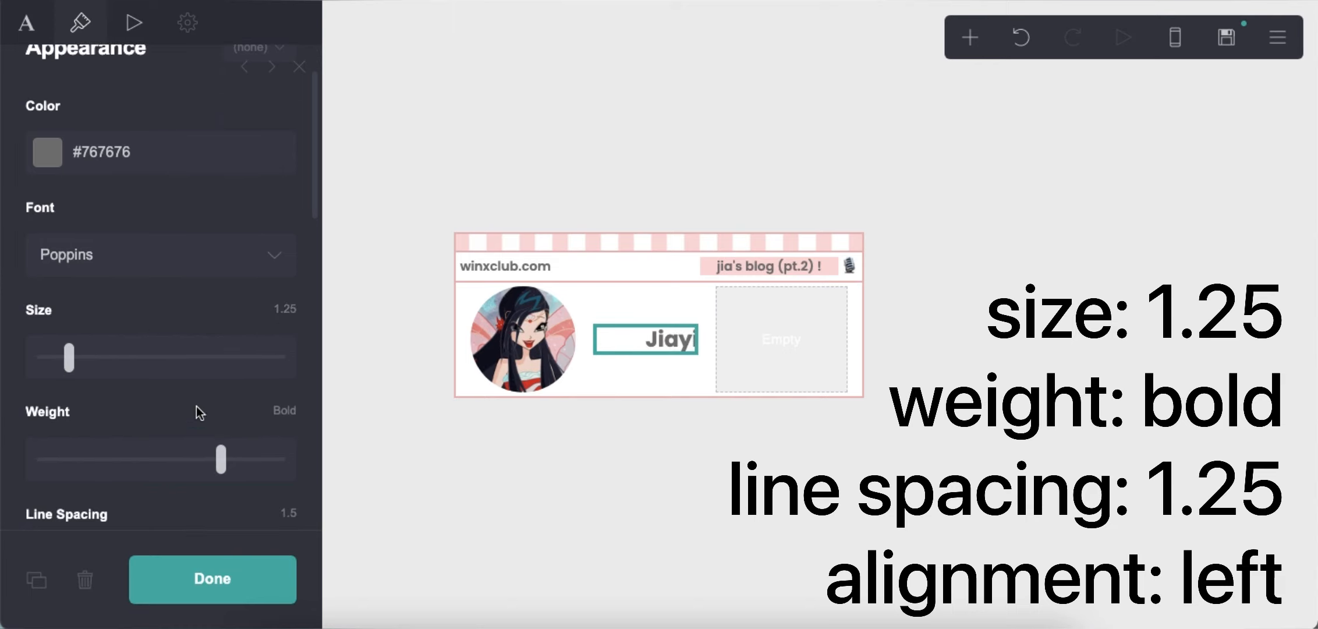
pyautogui.scroll(-3, 197, 408)
pyautogui.click(286, 374)
pyautogui.write('1.25')
pyautogui.press('Return')
# Align the display name text to the left.
pyautogui.scroll(-3, 252, 368)
pyautogui.click(1011, 141)
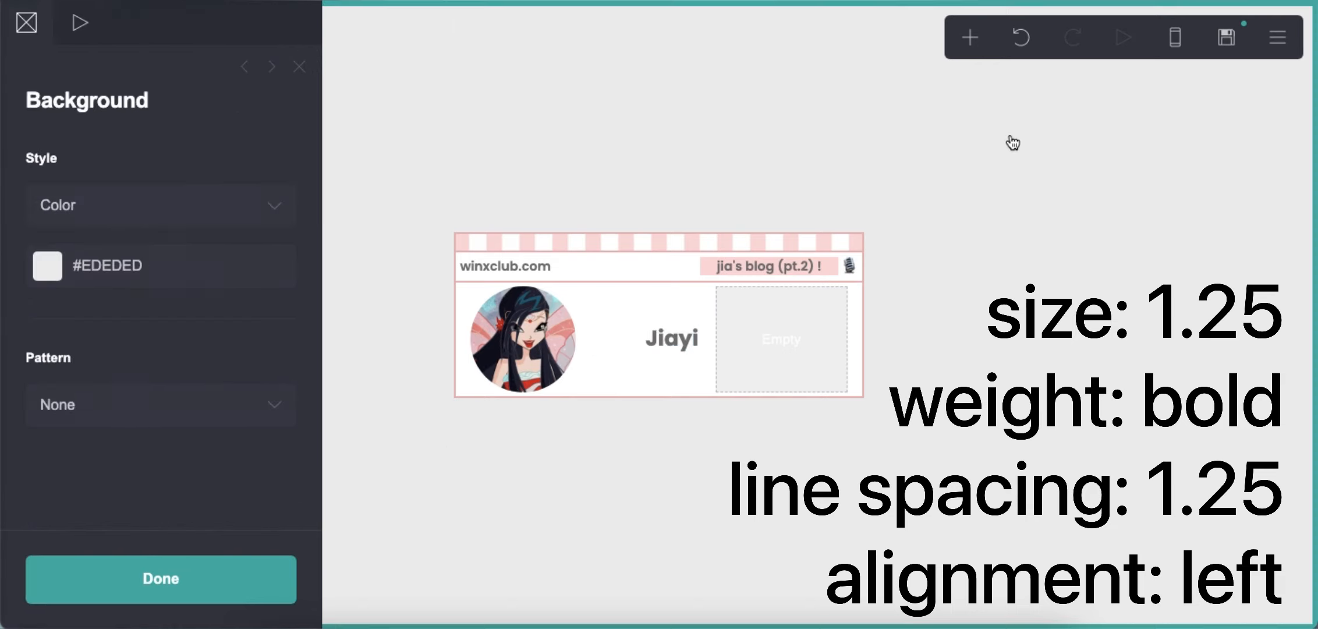
pyautogui.click(638, 344)
pyautogui.scroll(3, 158, 245)
pyautogui.click(150, 233)
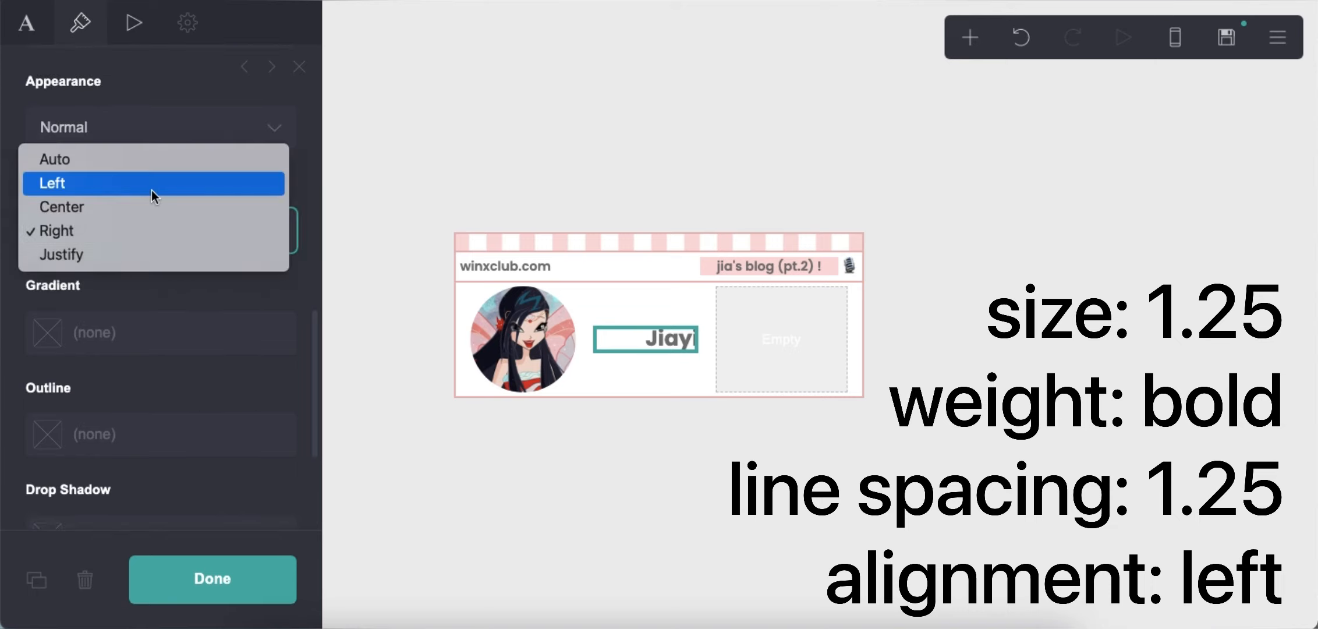
pyautogui.click(151, 189)
pyautogui.click(900, 256)
# Add a text element below the display name in the middle column reading 1k subs.
pyautogui.click(969, 37)
pyautogui.click(703, 124)
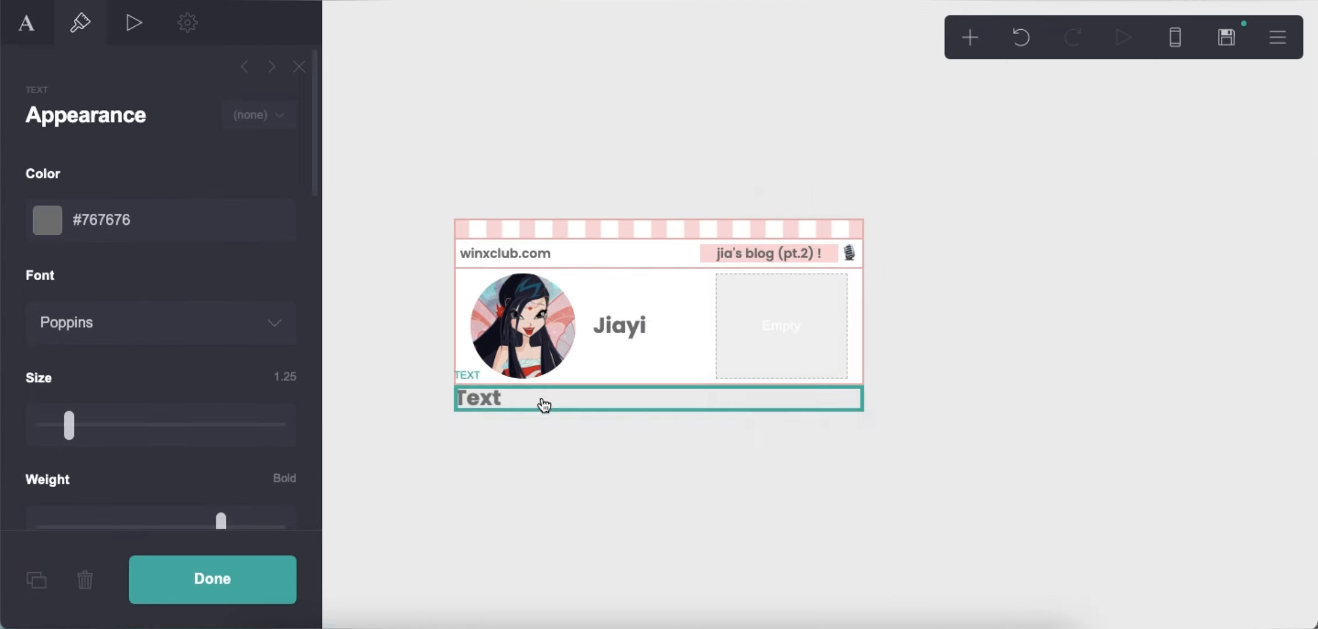
pyautogui.moveTo(553, 394); pyautogui.dragTo(635, 349)
pyautogui.doubleClick(635, 349)
pyautogui.write('1k subs')
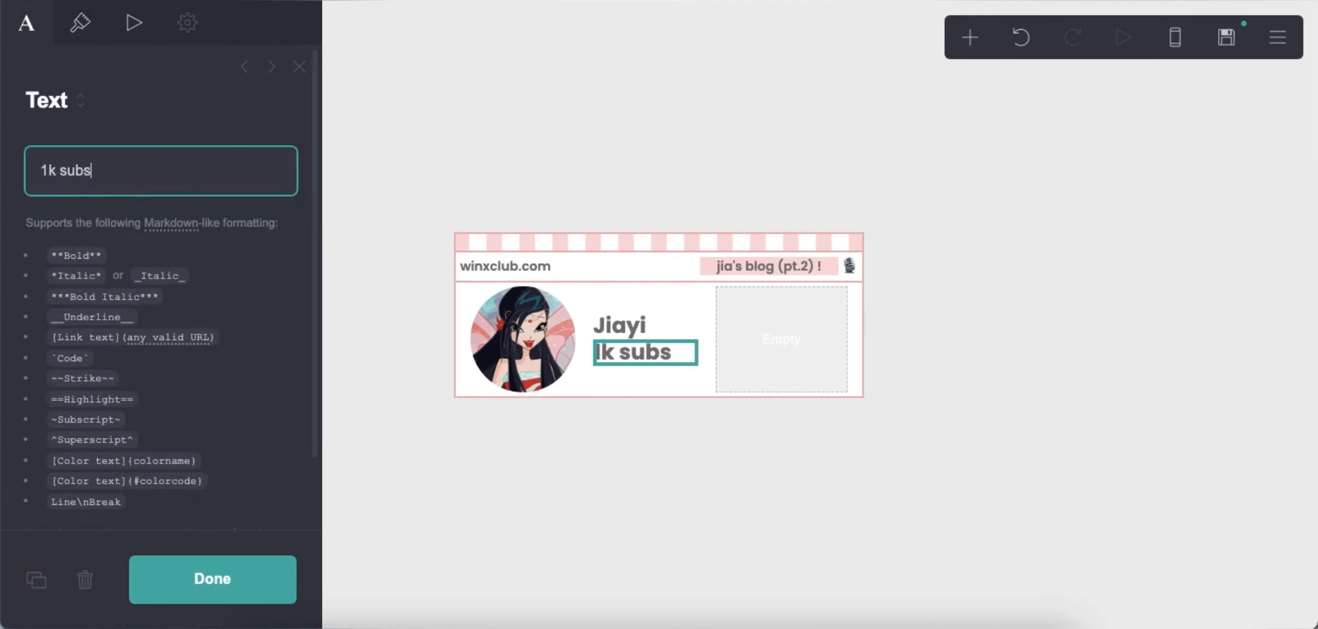
# Complete the text below the display name as 1k subscribers and set its color to #919191 and size to 0.75.
pyautogui.write('cribers')
pyautogui.click(80, 22)
pyautogui.click(185, 218)
pyautogui.write('#919191')
pyautogui.press('Return')
pyautogui.write('.7')
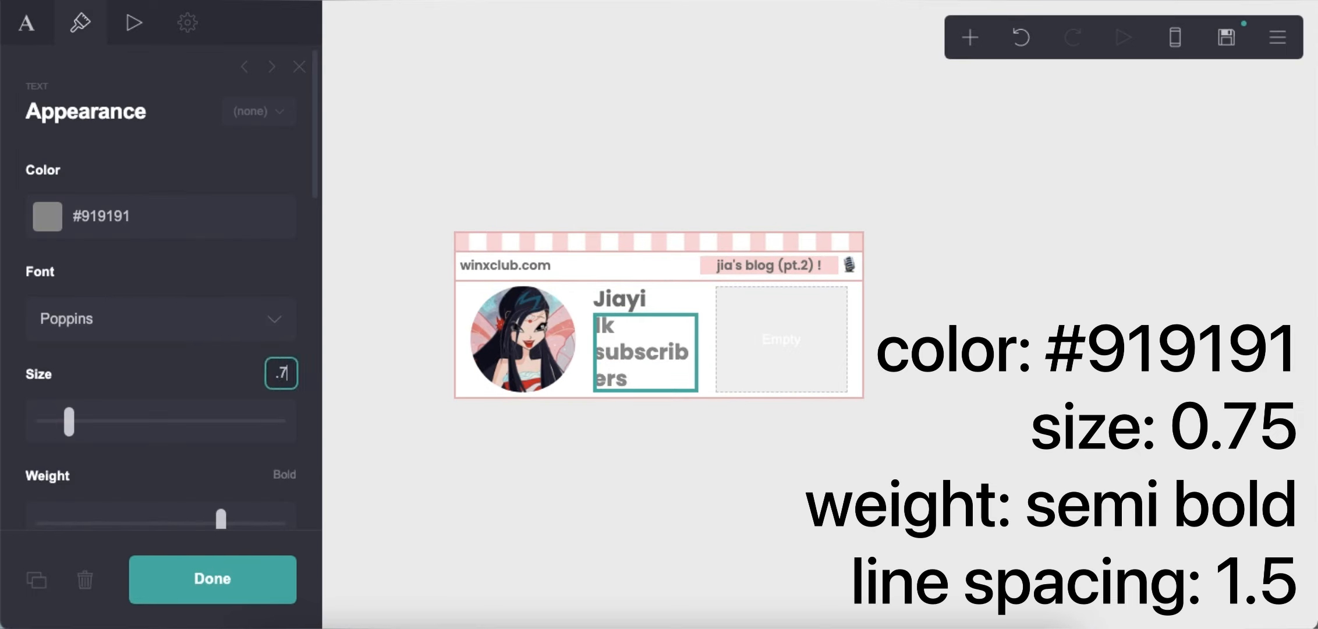
pyautogui.write('5')
pyautogui.press('Return')
# Set the 1k subscribers text to Semi Bold weight and line spacing 1.5.
pyautogui.scroll(-1, 200, 372)
pyautogui.click(193, 491)
pyautogui.scroll(-3, 186, 483)
pyautogui.click(284, 356)
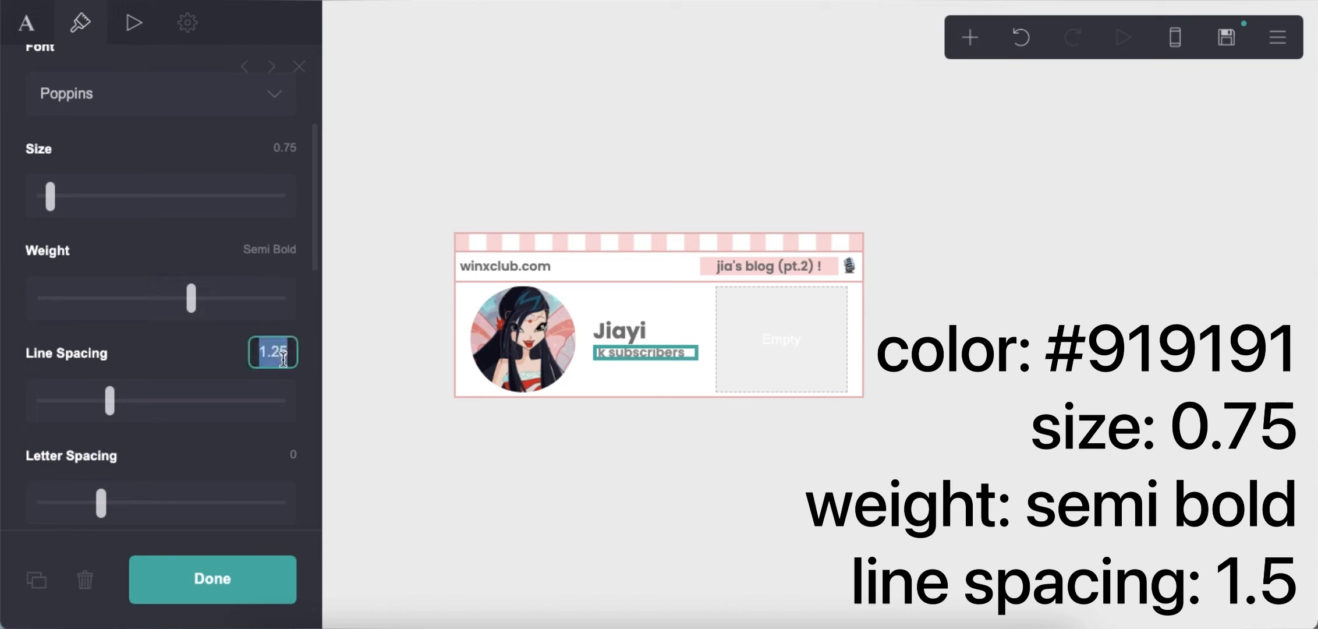
pyautogui.write('1.5')
pyautogui.press('Return')
pyautogui.scroll(-3, 284, 357)
pyautogui.click(633, 485)
# Add a text element reading SUBSCRIBED below the subscriber count, with color #575757 and size 0.875.
pyautogui.click(970, 38)
pyautogui.moveTo(757, 107); pyautogui.dragTo(735, 358)
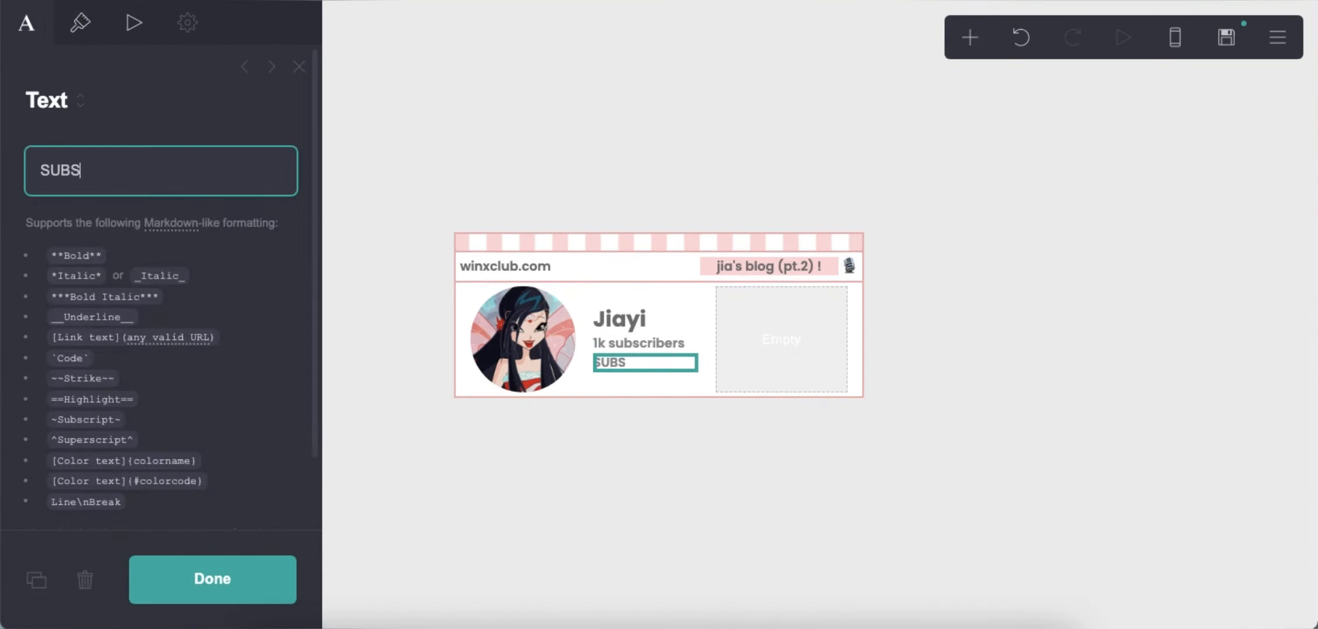
pyautogui.click(70, 32)
pyautogui.click(185, 228)
pyautogui.write('575757')
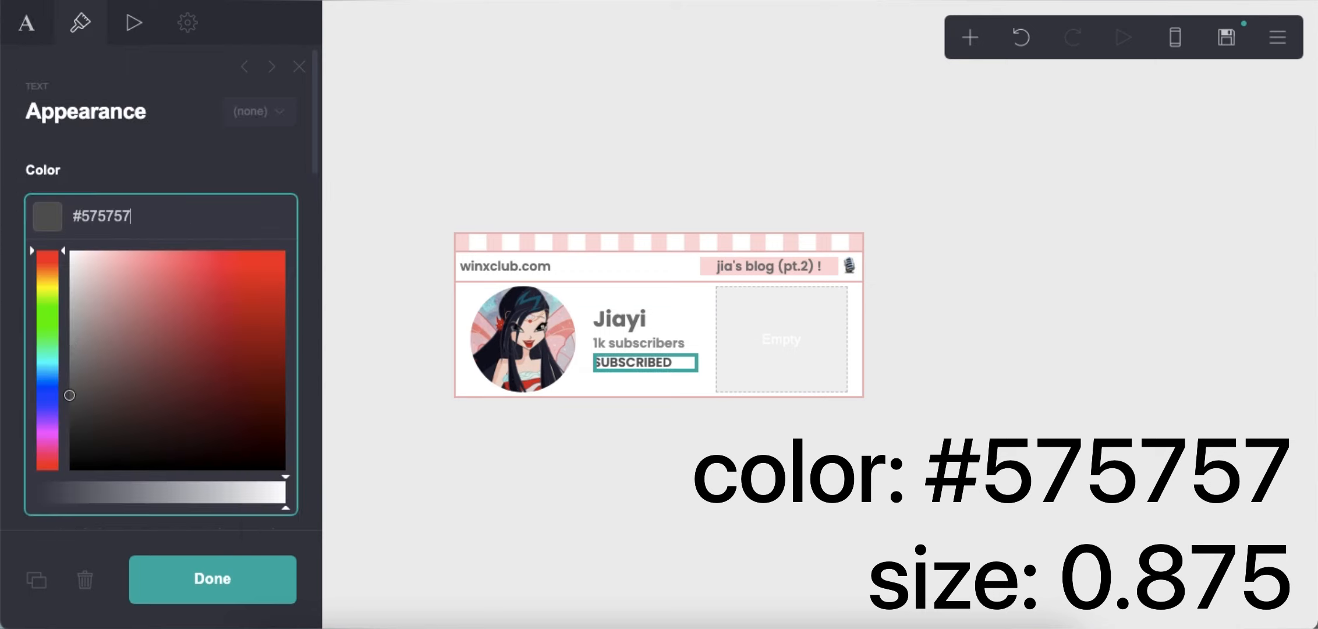
pyautogui.press('Return')
pyautogui.scroll(-1, 152, 417)
pyautogui.click(276, 344)
pyautogui.write('0.875')
pyautogui.press('Return')
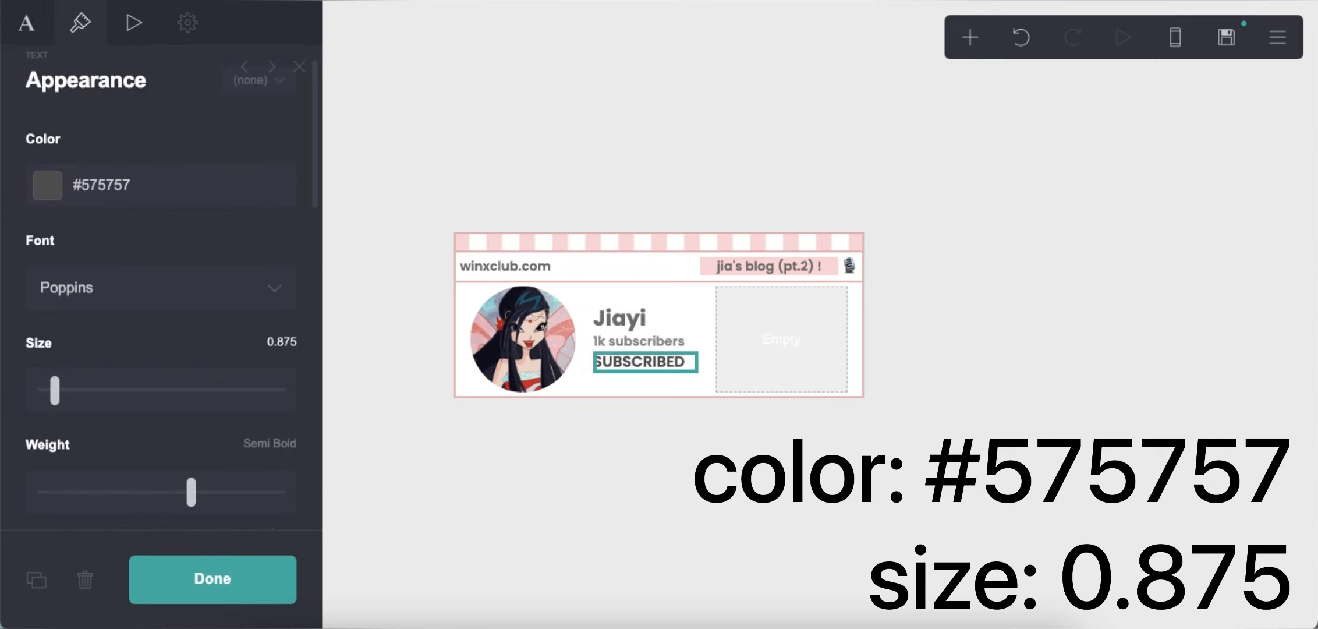
pyautogui.click(691, 489)
# Add an icons element to the empty third column and change its icon to Globe.
pyautogui.click(960, 42)
pyautogui.click(873, 220)
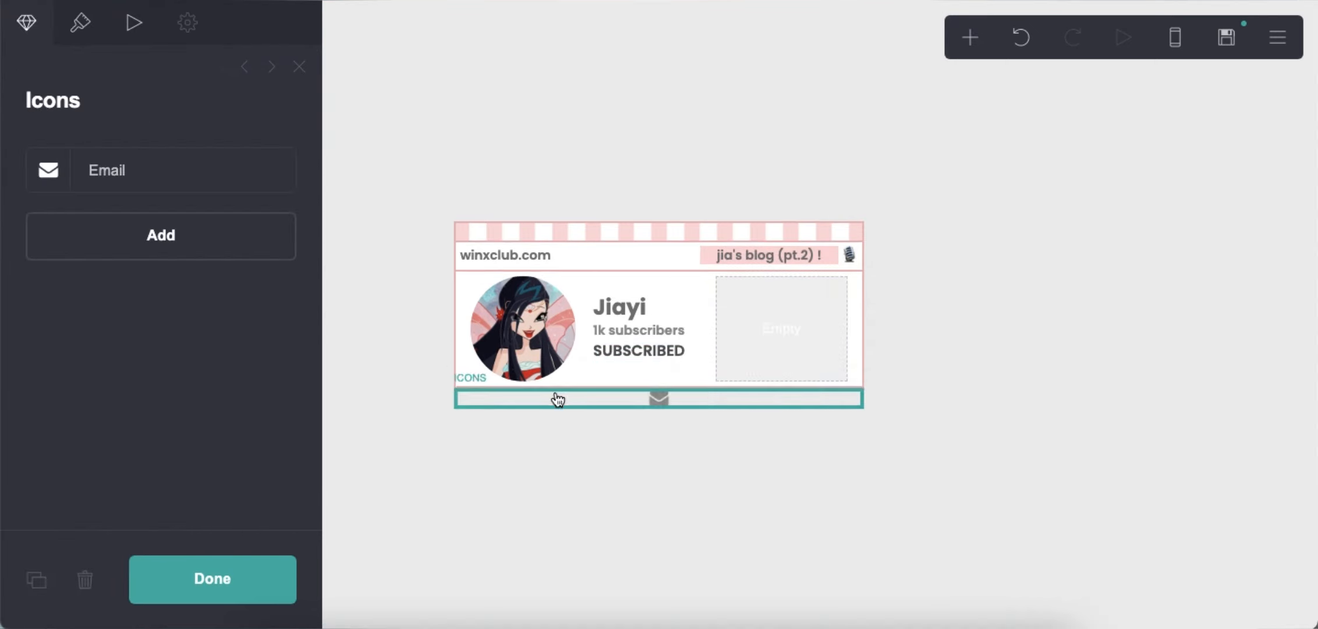
pyautogui.click(184, 170)
pyautogui.write('globe')
pyautogui.press('Return')
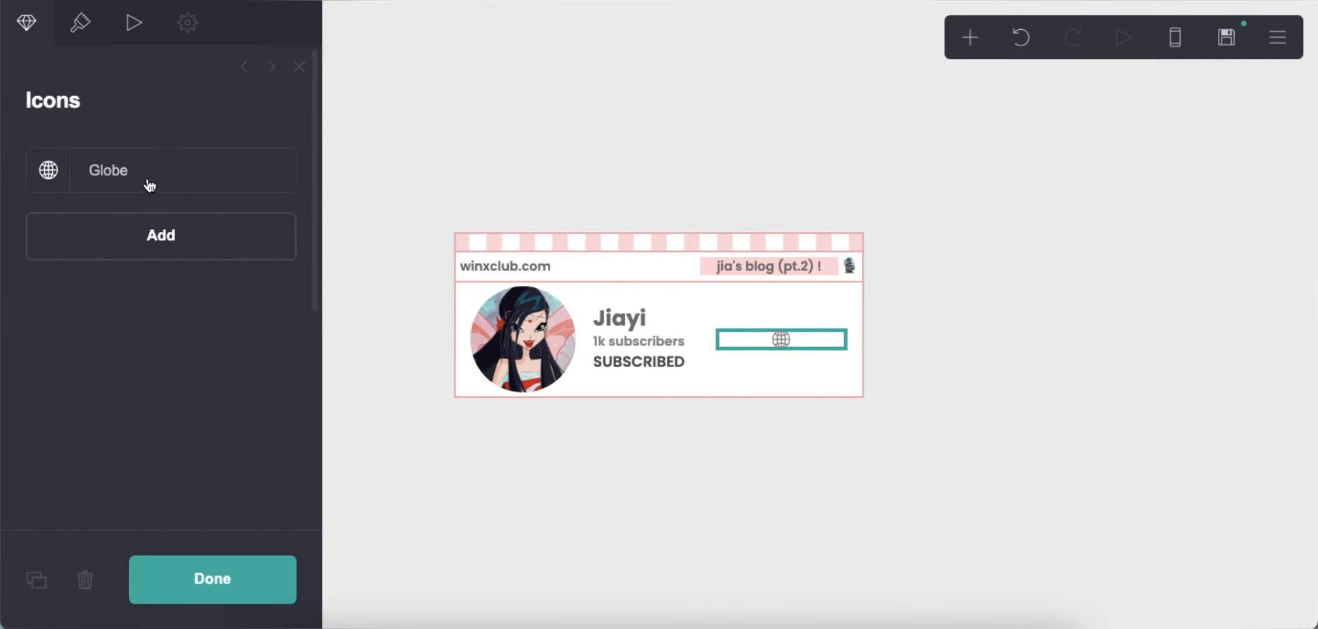
# Set the globe icon's color to #767676 and its size to 1.5.
pyautogui.click(82, 26)
pyautogui.scroll(-3, 167, 330)
pyautogui.click(141, 188)
pyautogui.doubleClick(141, 188)
pyautogui.write('767')
pyautogui.press('Return')
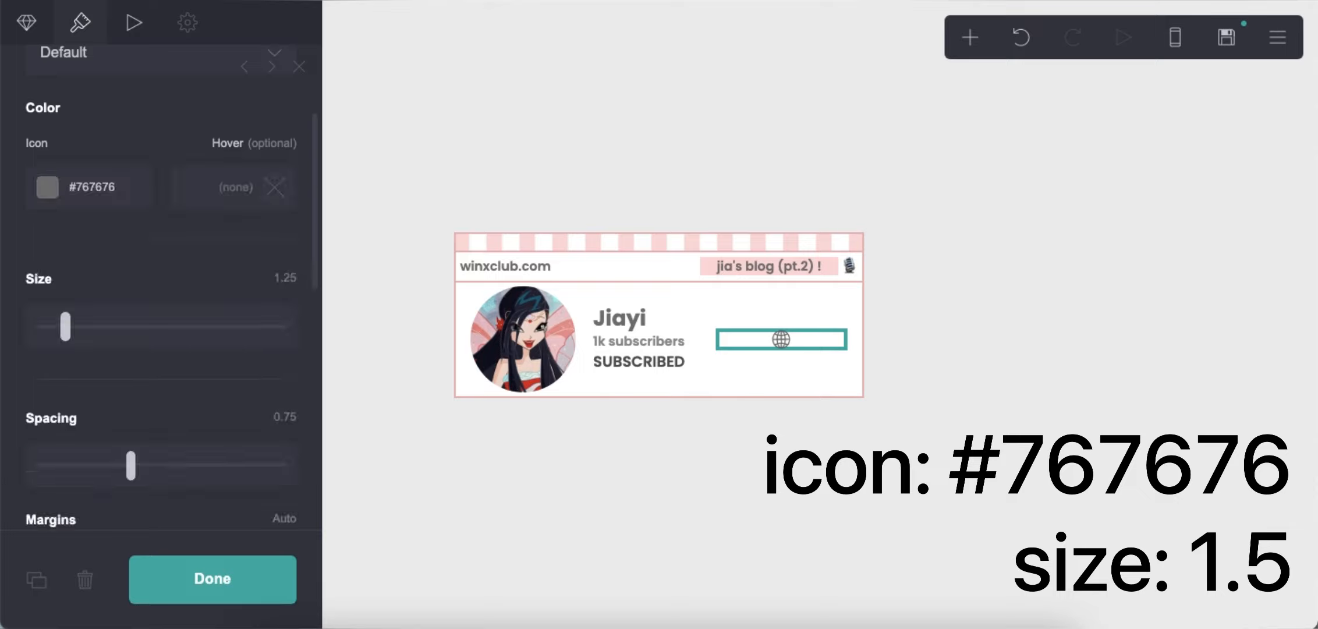
pyautogui.scroll(-1, 182, 329)
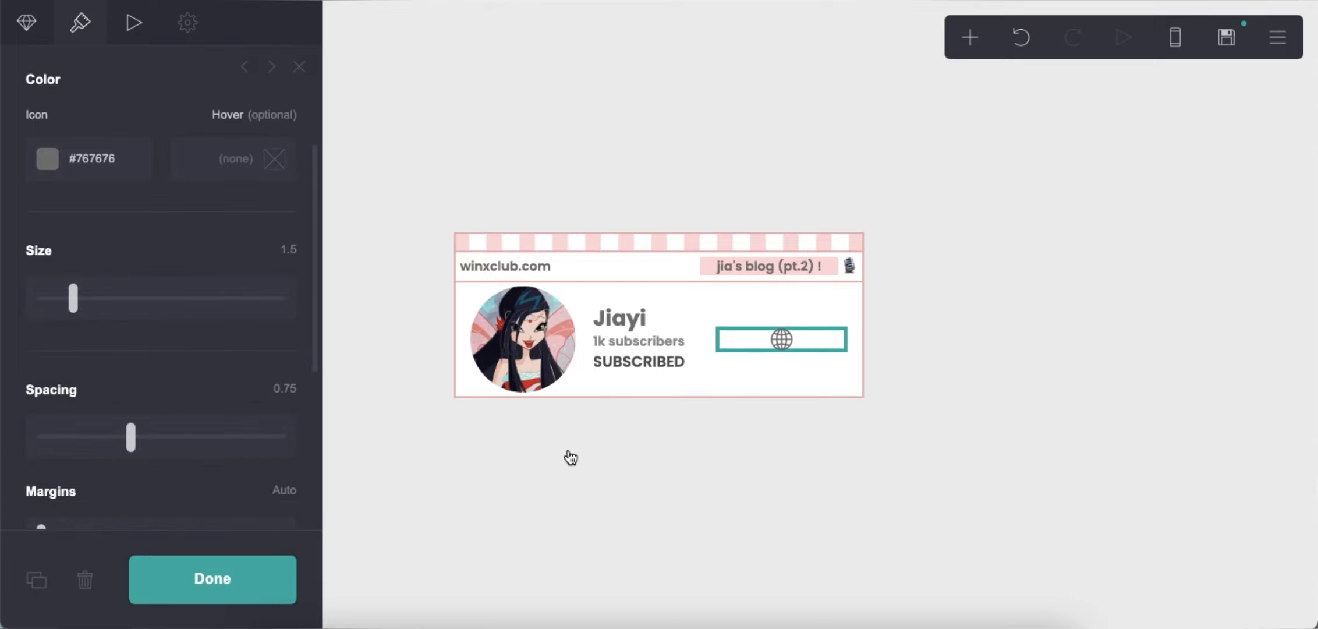
pyautogui.click(570, 457)
# Add a container below the profile section with vertical padding 0.125 and horizontal padding 0.25.
pyautogui.click(1167, 46)
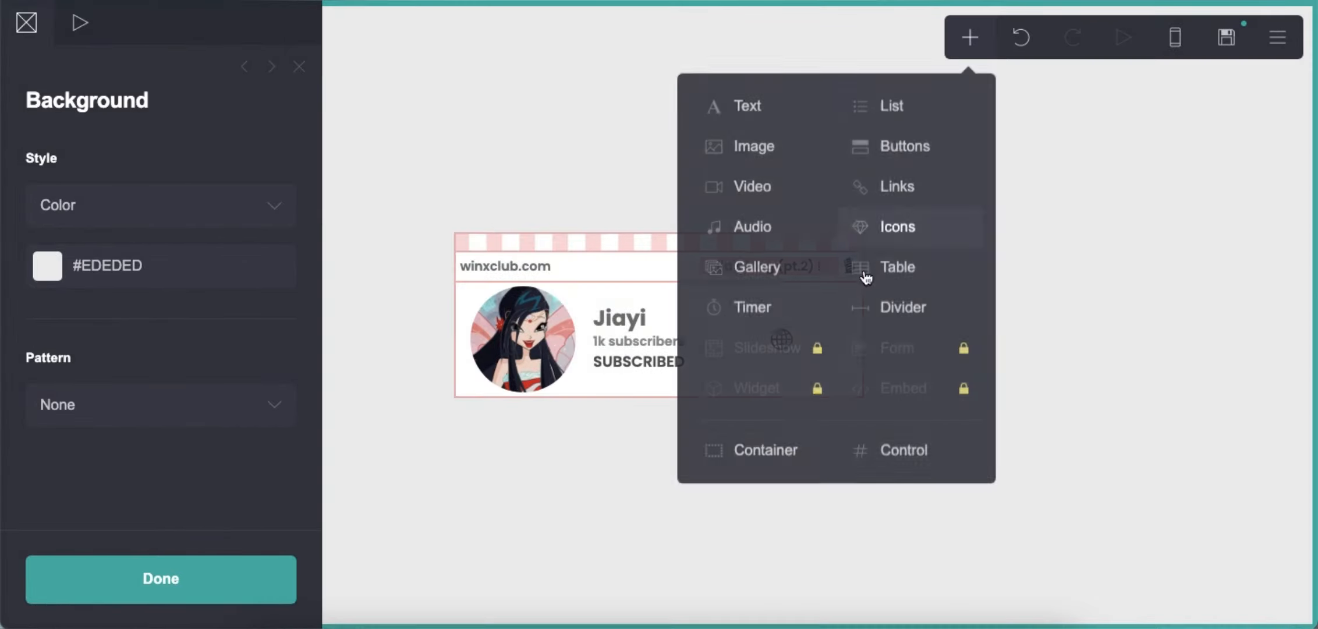
pyautogui.click(721, 449)
pyautogui.write('0.125')
pyautogui.press('Return')
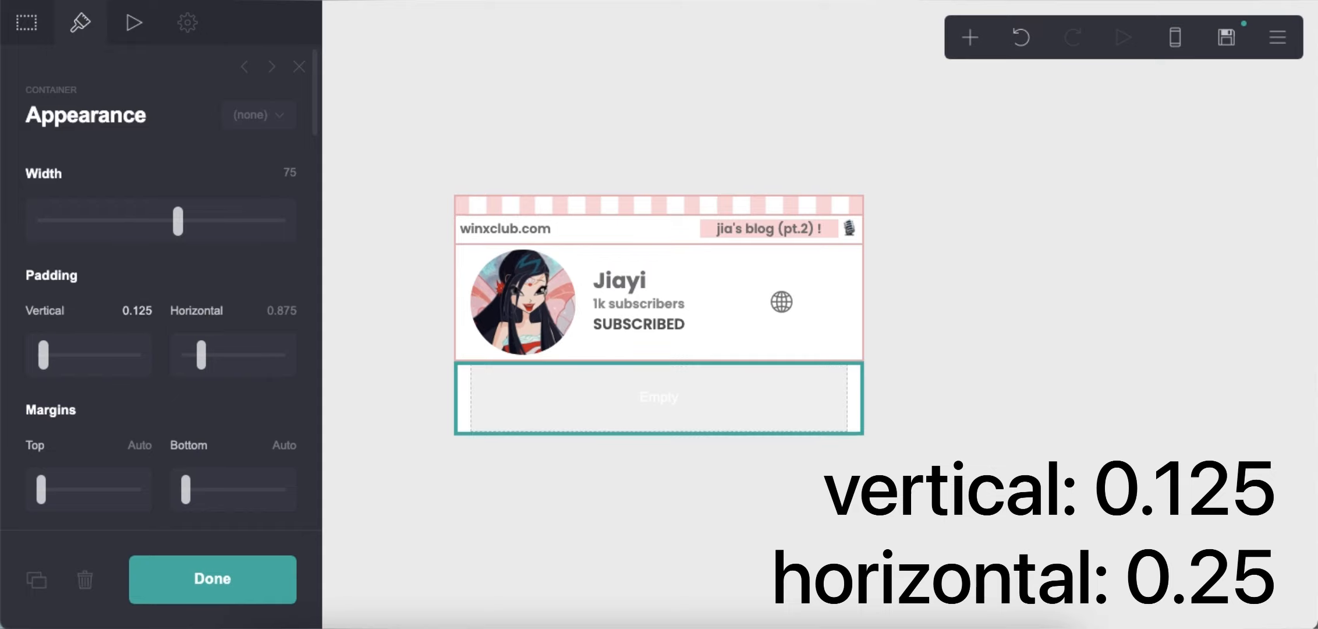
pyautogui.click(291, 324)
pyautogui.write('0.25')
pyautogui.press('Return')
pyautogui.click(488, 517)
# Add a text element inside the empty container below the profile section.
pyautogui.click(970, 37)
pyautogui.click(763, 120)
pyautogui.moveTo(550, 436); pyautogui.dragTo(570, 401)
pyautogui.click(32, 29)
# Switch to Notes and copy the circled ⓘ symbol.
pyautogui.click(428, 625)
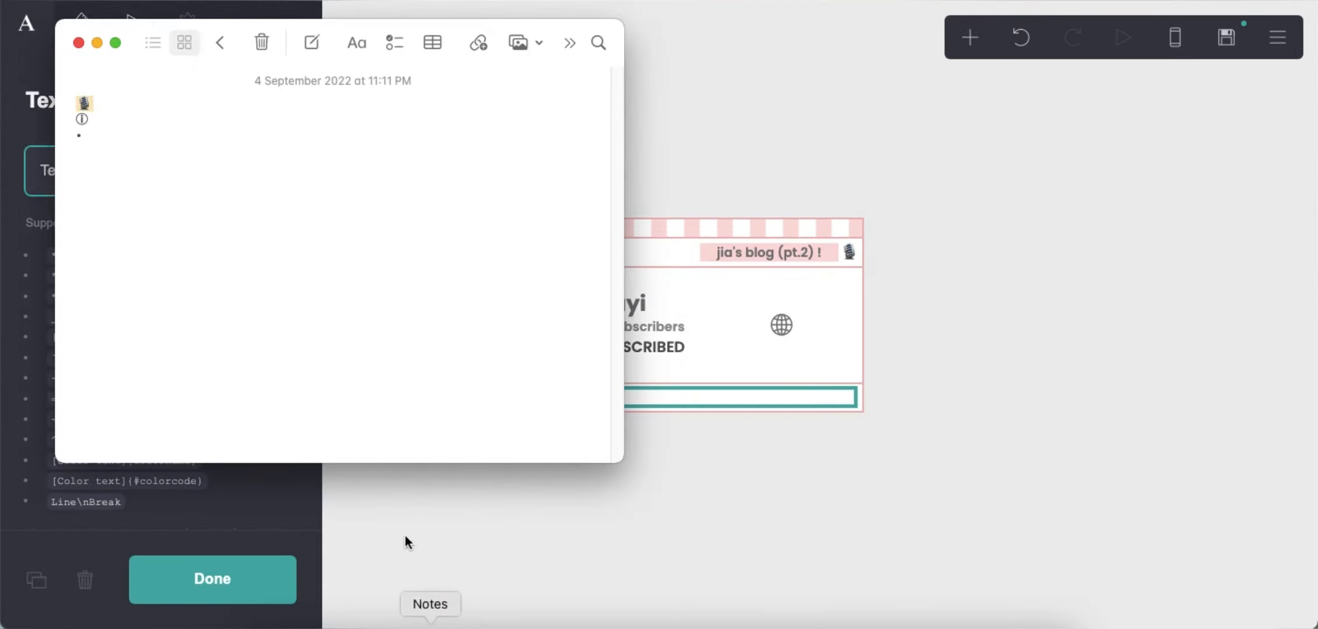
pyautogui.moveTo(74, 119); pyautogui.dragTo(89, 120)
pyautogui.rightClick(82, 118)
pyautogui.click(88, 242)
# Replace the new text with the copied symbol followed by "Mutual Subscribers: MUSA_official, WINXCLUB & __more__".
pyautogui.click(42, 172)
pyautogui.moveTo(103, 189); pyautogui.dragTo(36, 174)
pyautogui.rightClick(105, 168)
pyautogui.click(150, 349)
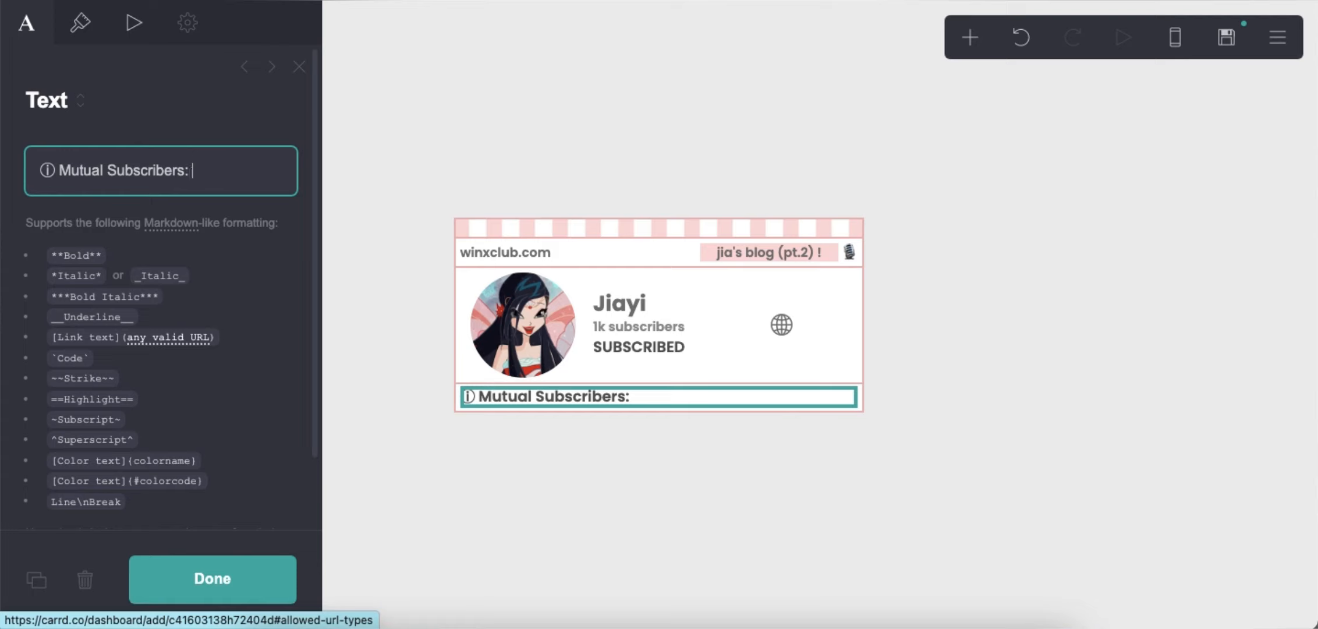
pyautogui.write('icial')
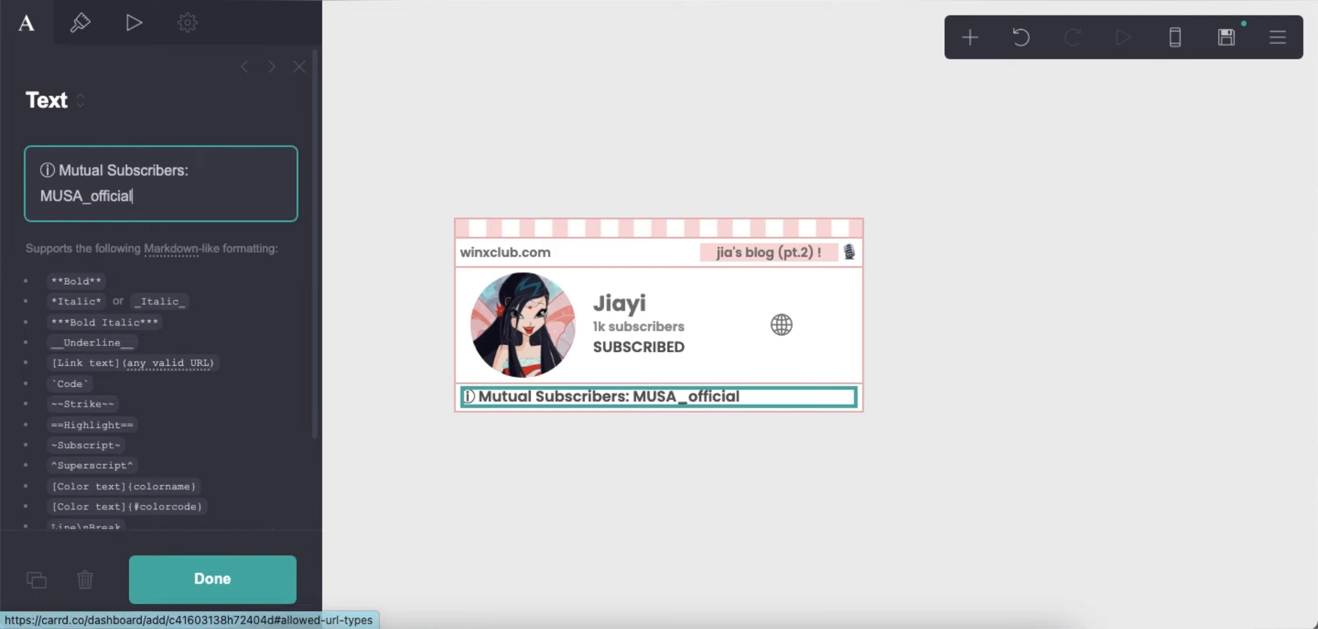
pyautogui.write(', WINXCLUB & __more__')
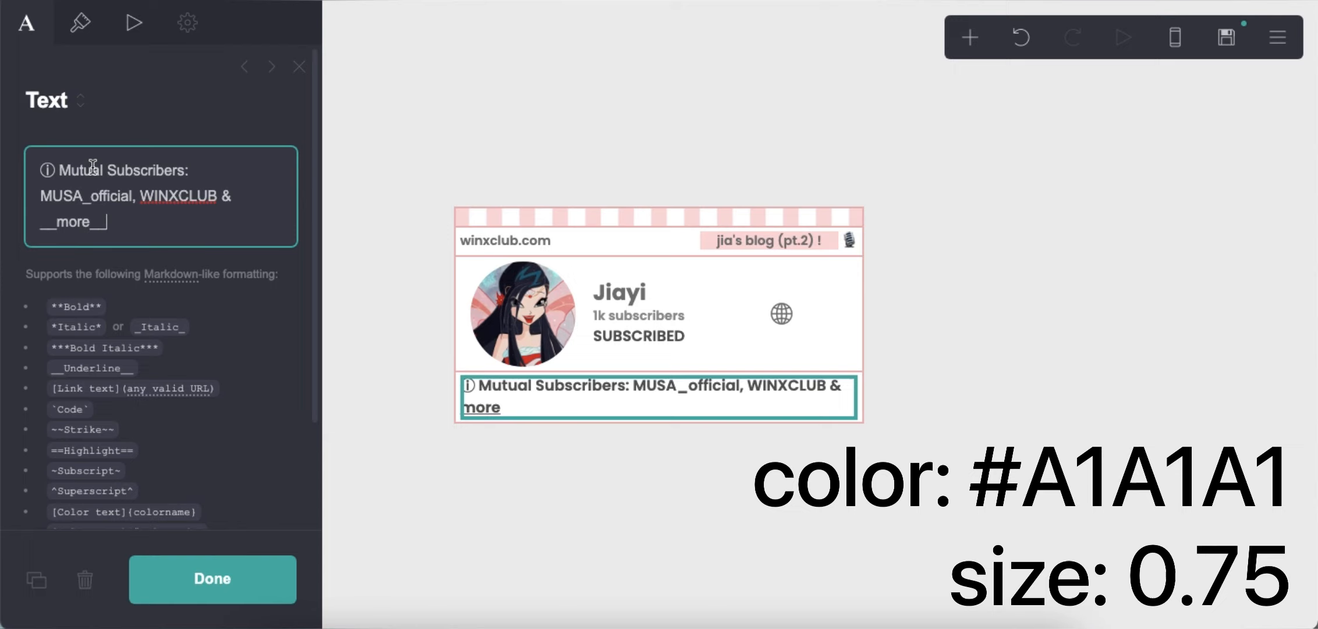
# Set the Mutual Subscribers text to color #A1A1A1 and size 0.75.
pyautogui.click(81, 23)
pyautogui.click(101, 219)
pyautogui.write('#A1A1A1')
pyautogui.press('Return')
pyautogui.scroll(-1, 247, 424)
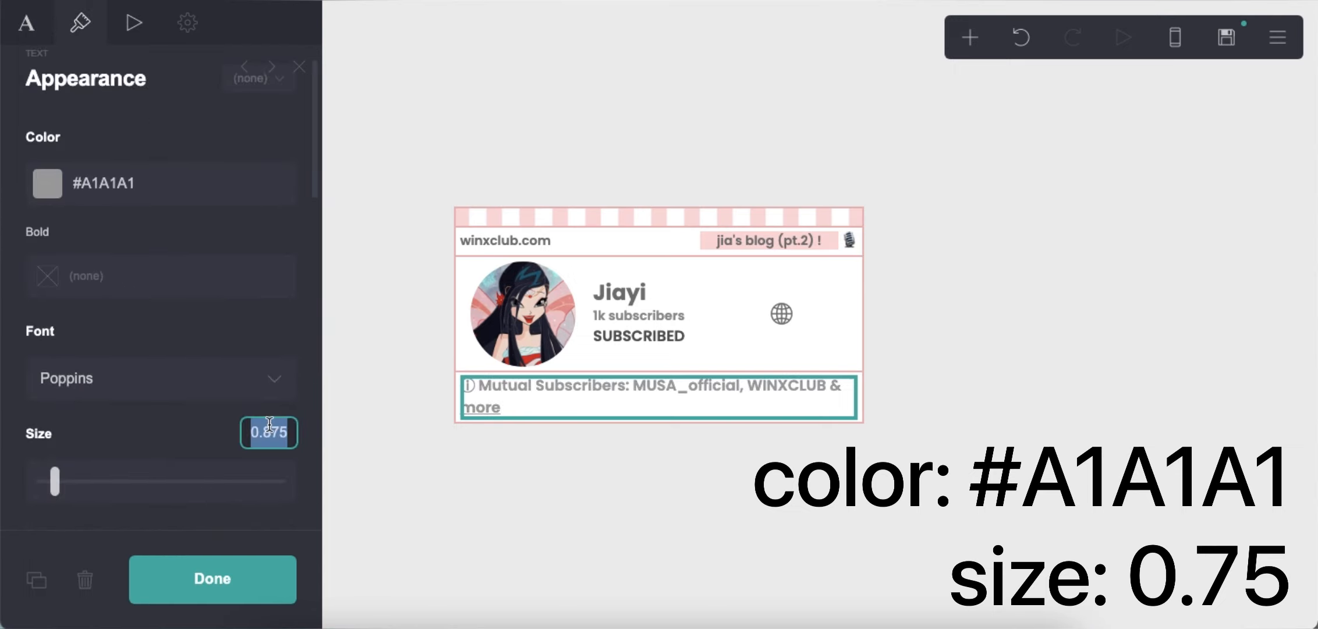
pyautogui.write('0.75')
pyautogui.press('Return')
pyautogui.scroll(-3, 280, 434)
pyautogui.click(630, 498)
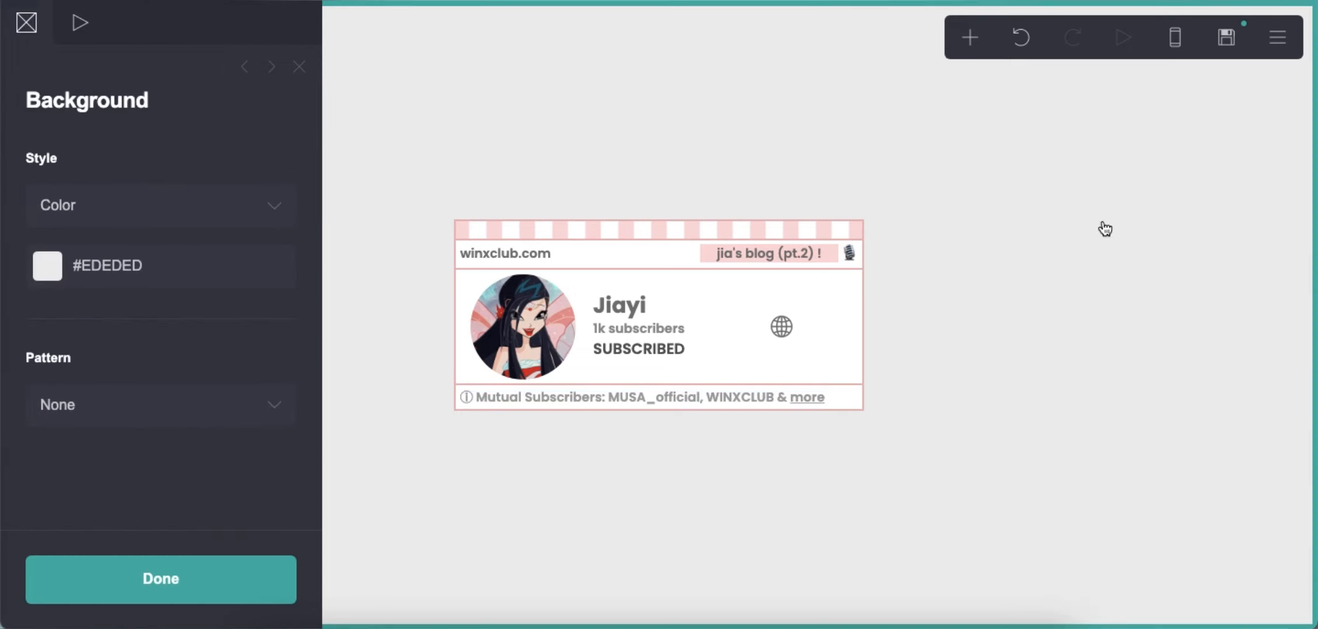
# Add a header marker control and a footer marker control below the card's Mutual Subscribers row.
pyautogui.click(970, 38)
pyautogui.click(903, 449)
pyautogui.click(160, 205)
pyautogui.click(173, 227)
pyautogui.click(970, 39)
pyautogui.click(924, 438)
pyautogui.click(160, 205)
pyautogui.click(175, 250)
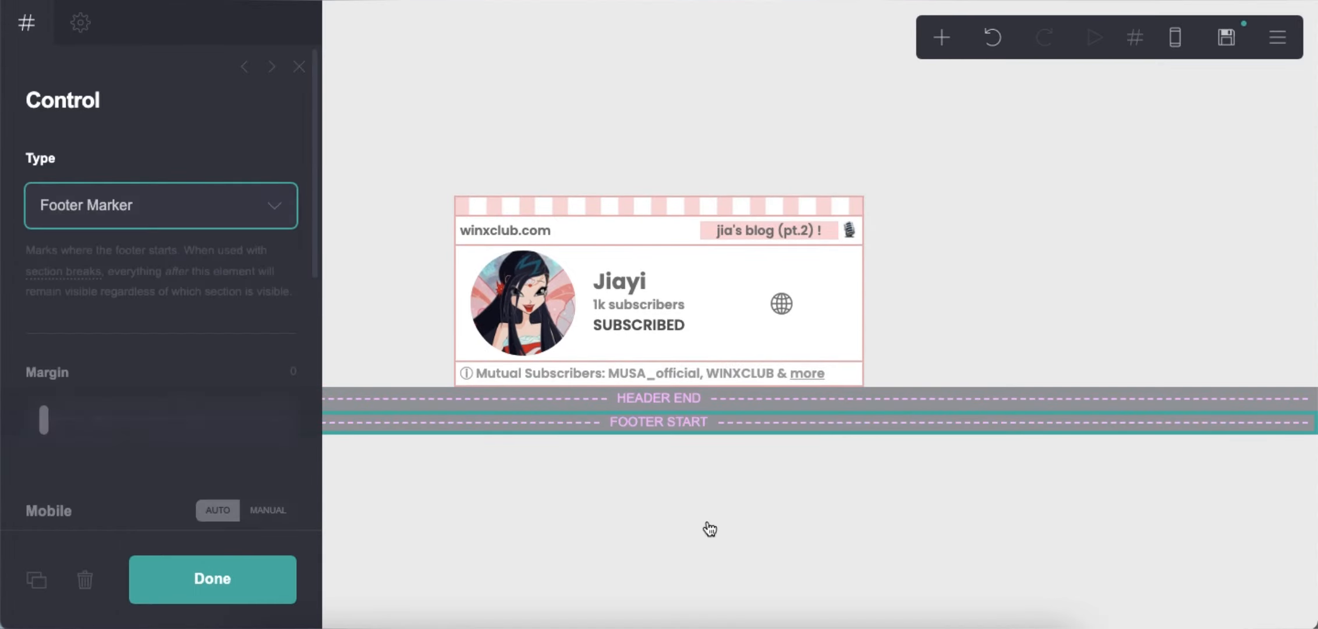
pyautogui.click(709, 528)
# Add a container below the footer marker with vertical padding 0 and a Lines (Vertical) pattern.
pyautogui.click(970, 39)
pyautogui.click(754, 449)
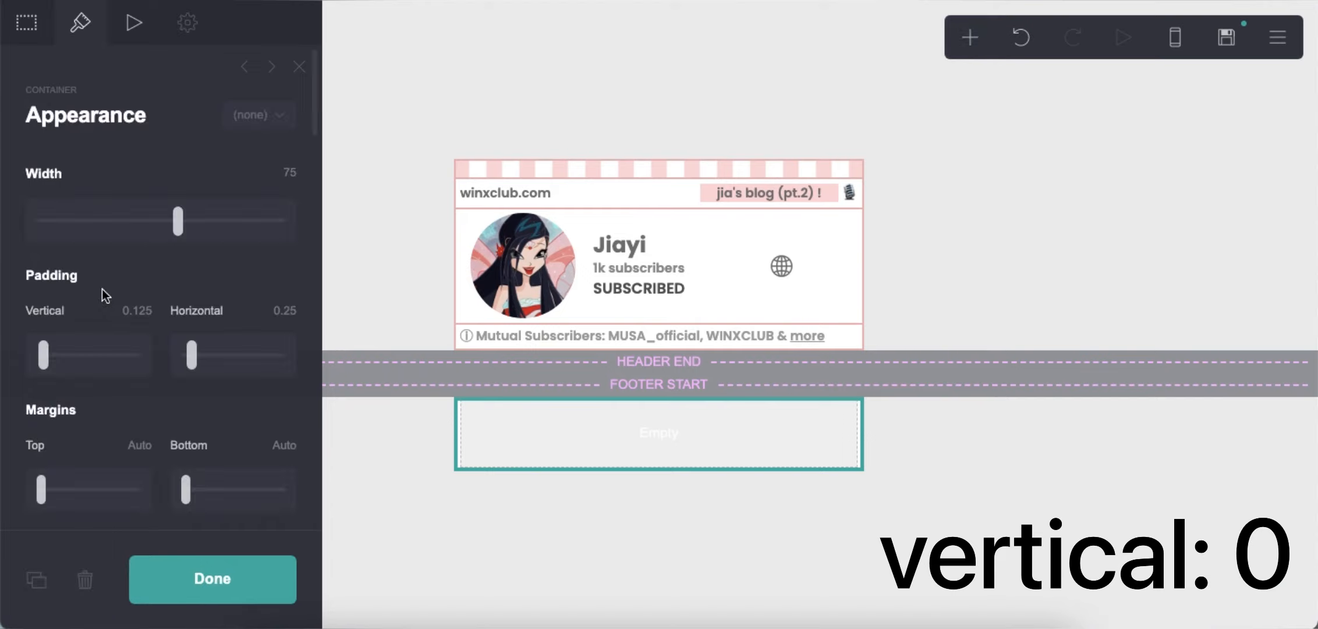
pyautogui.scroll(-15, 109, 421)
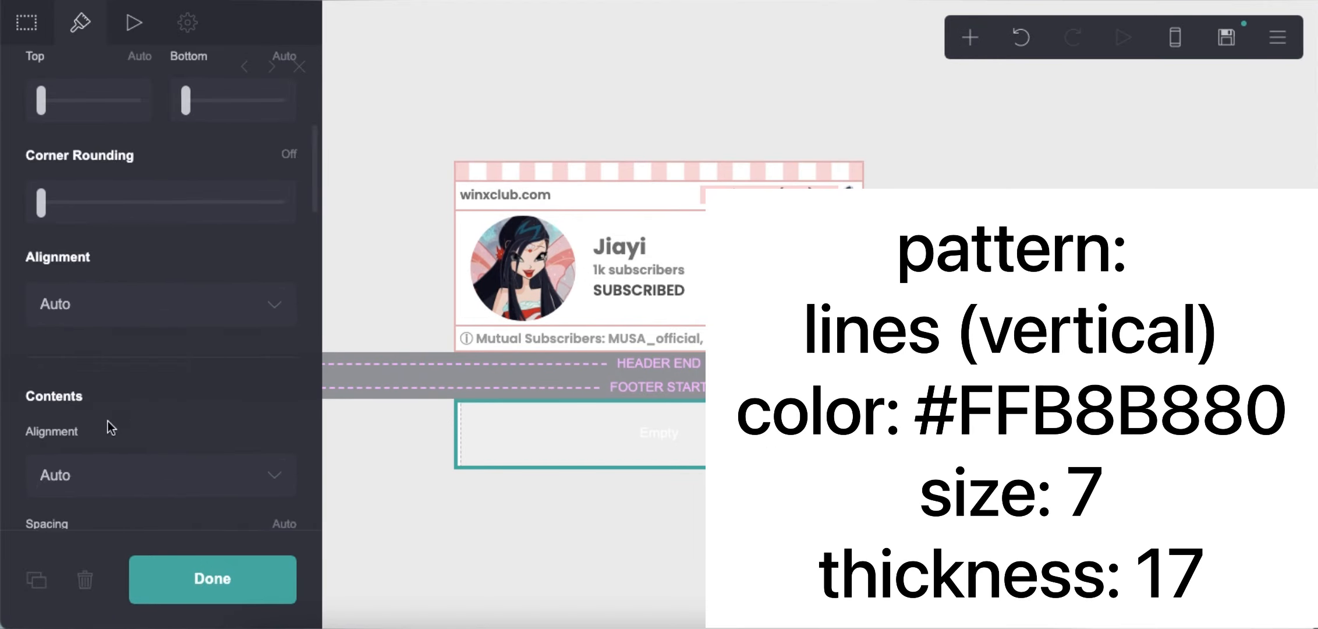
pyautogui.click(146, 258)
pyautogui.scroll(-6, 144, 509)
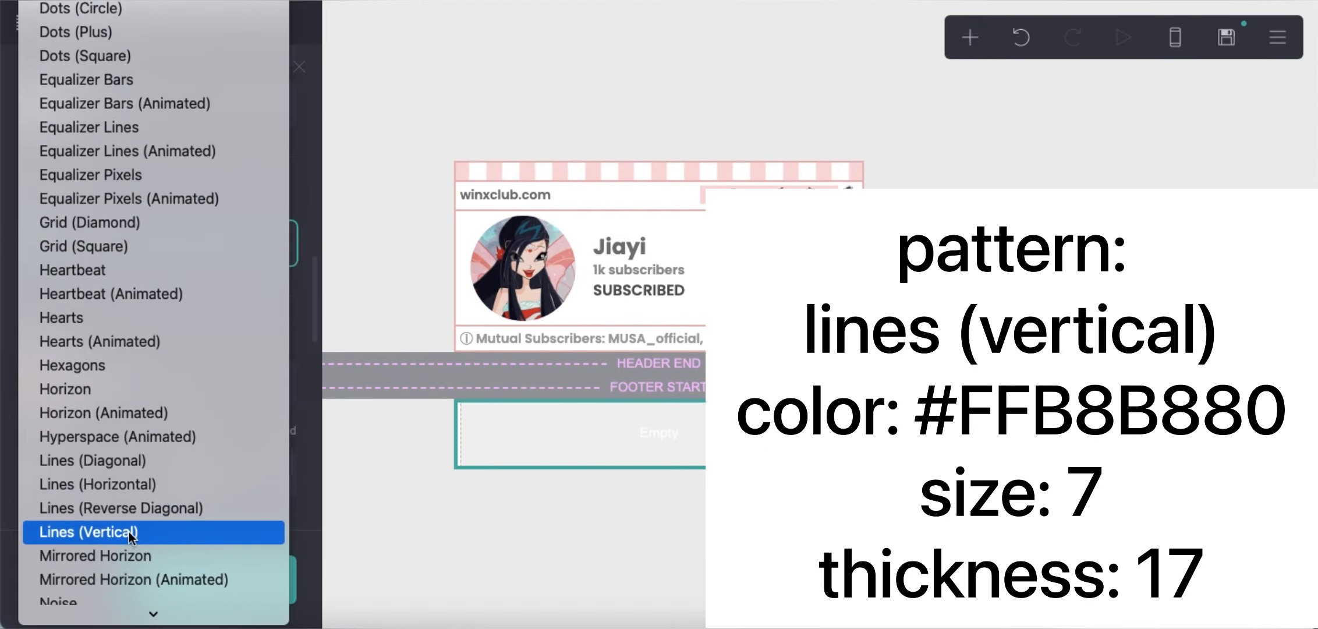
pyautogui.click(145, 535)
pyautogui.scroll(-1, 210, 360)
pyautogui.click(1062, 460)
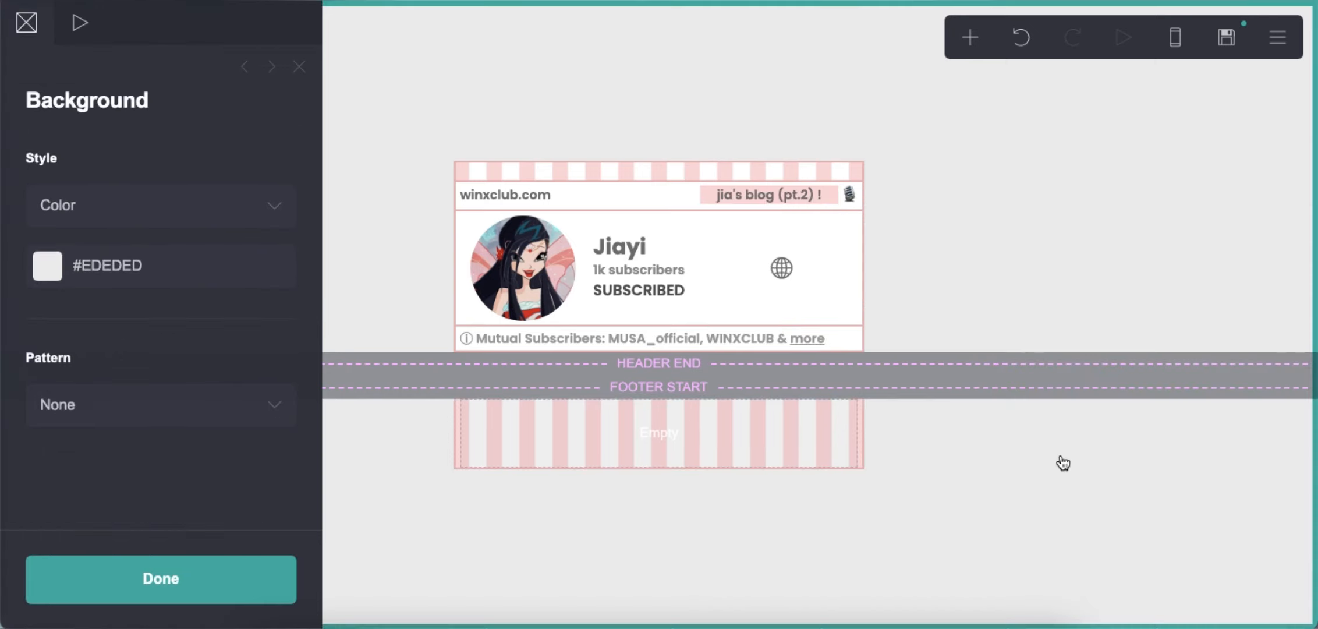
pyautogui.click(810, 456)
pyautogui.scroll(-10, 159, 435)
pyautogui.scroll(8, 158, 435)
pyautogui.scroll(-2, 159, 435)
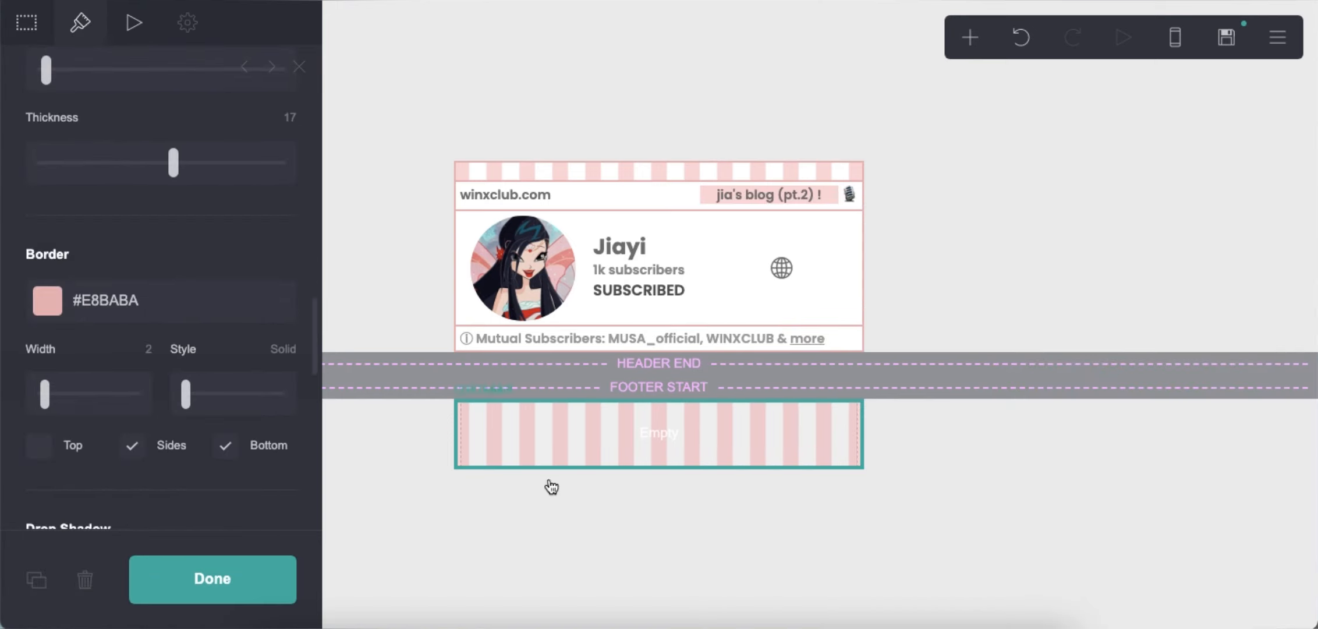
pyautogui.click(430, 464)
# Add a text element to the striped footer container with home, rules and interests links separated by bullets, colored #767676.
pyautogui.click(970, 38)
pyautogui.click(755, 118)
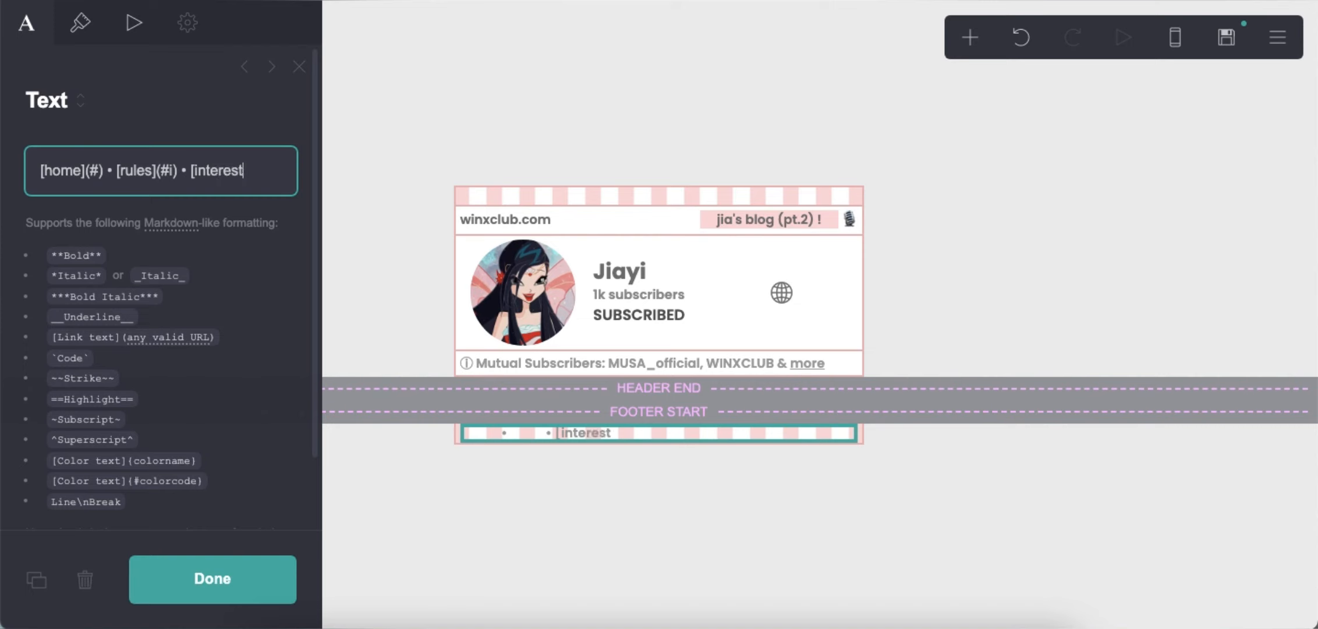
pyautogui.click(70, 42)
pyautogui.click(169, 221)
pyautogui.write('#767676')
pyautogui.press('Return')
# Clear the footer text's link color and set its link style to plain.
pyautogui.click(192, 230)
pyautogui.click(170, 179)
pyautogui.tripleClick(135, 316)
pyautogui.press('BackSpace')
pyautogui.press('Return')
pyautogui.scroll(-13, 124, 371)
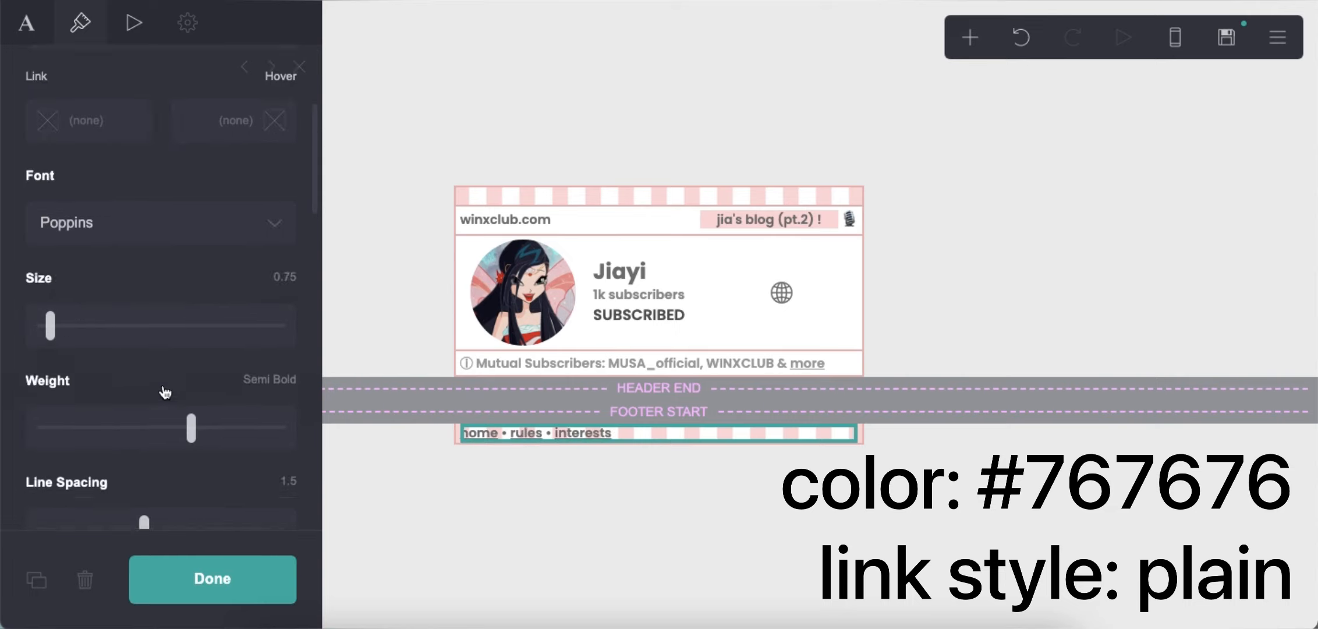
pyautogui.click(134, 449)
pyautogui.click(116, 461)
pyautogui.click(567, 494)
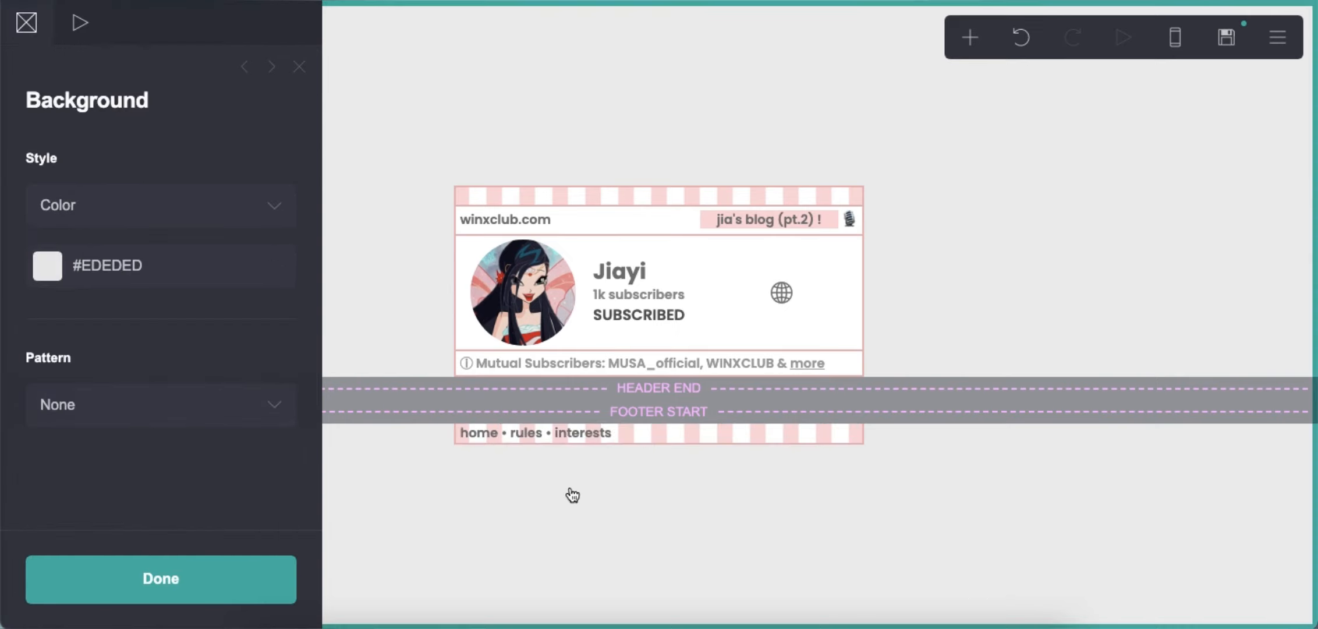
# Add a section break control between the header and footer markers.
pyautogui.click(971, 40)
pyautogui.click(878, 446)
pyautogui.moveTo(578, 452); pyautogui.dragTo(618, 401)
# Add a container between the section break and the footer marker with vertical padding 0.5.
pyautogui.click(918, 39)
pyautogui.click(748, 441)
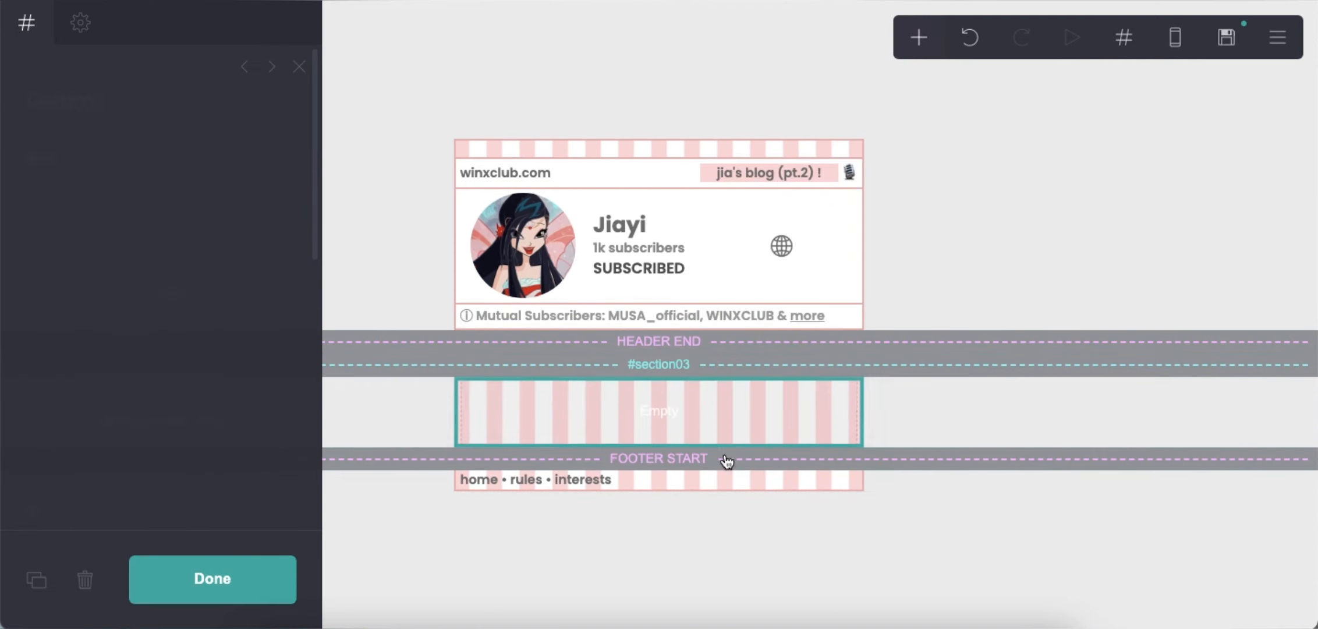
pyautogui.click(144, 314)
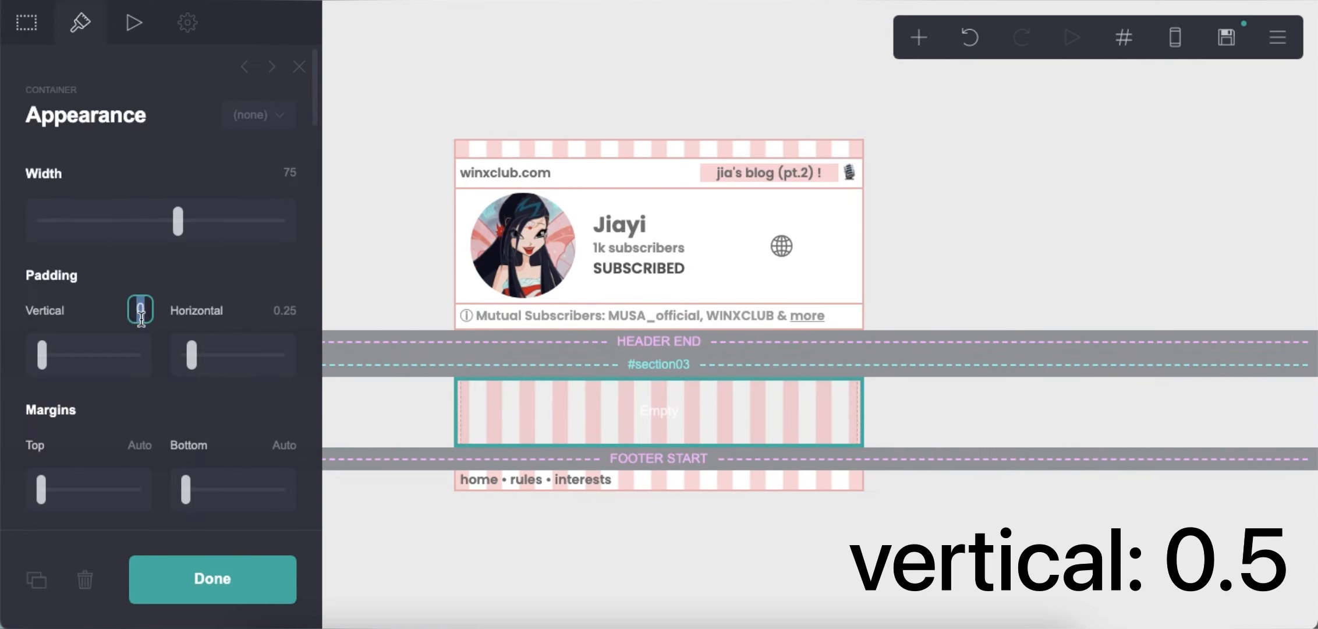
pyautogui.write('0.5')
pyautogui.press('Return')
# Set the section container's background pattern to None.
pyautogui.scroll(-3, 153, 399)
pyautogui.scroll(-10, 155, 415)
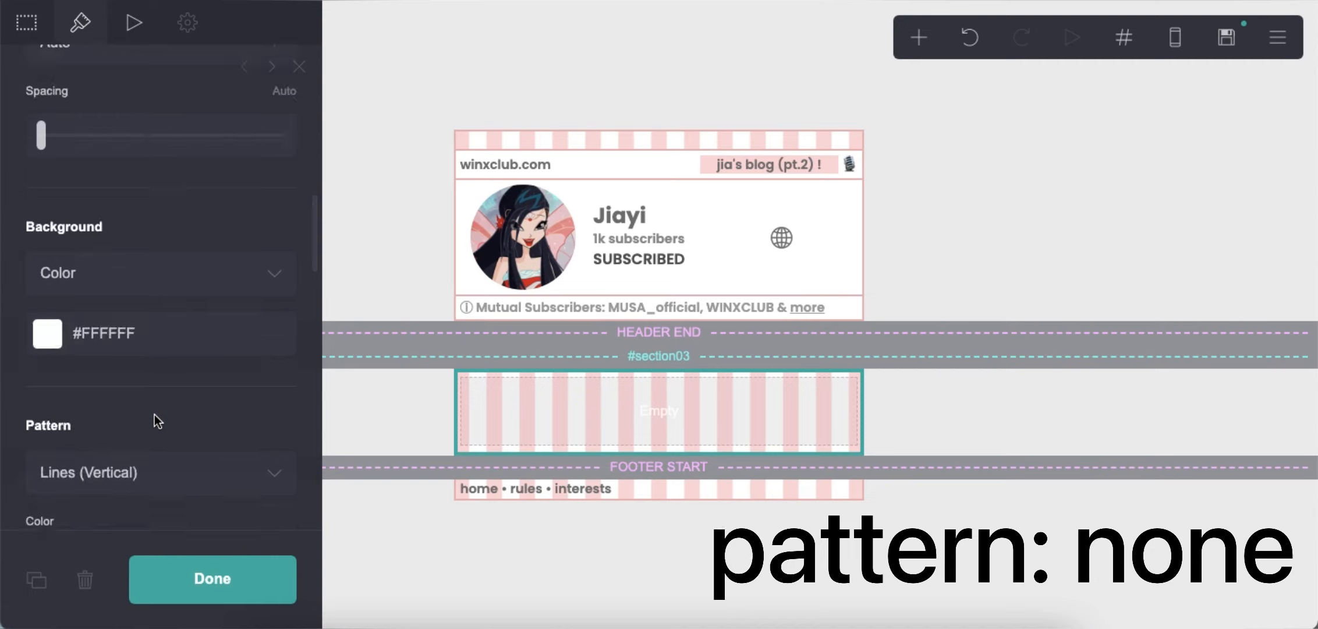
pyautogui.click(171, 319)
pyautogui.scroll(3, 185, 125)
pyautogui.click(186, 120)
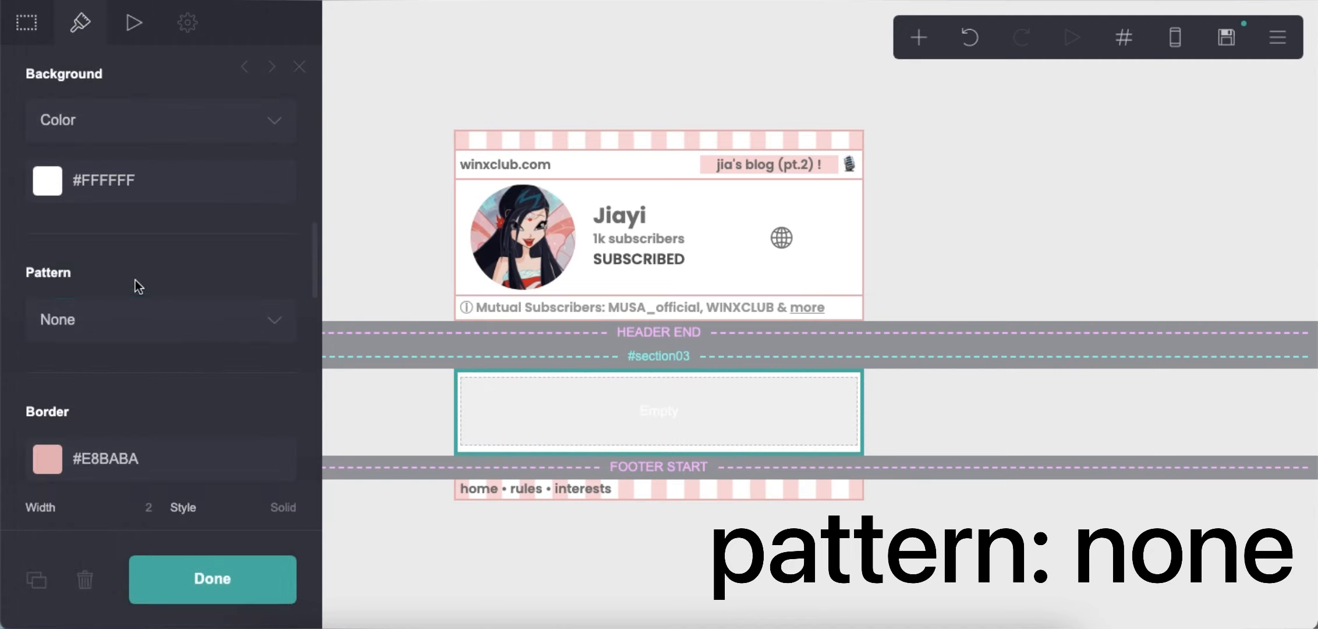
pyautogui.scroll(-10, 175, 409)
pyautogui.scroll(10, 180, 411)
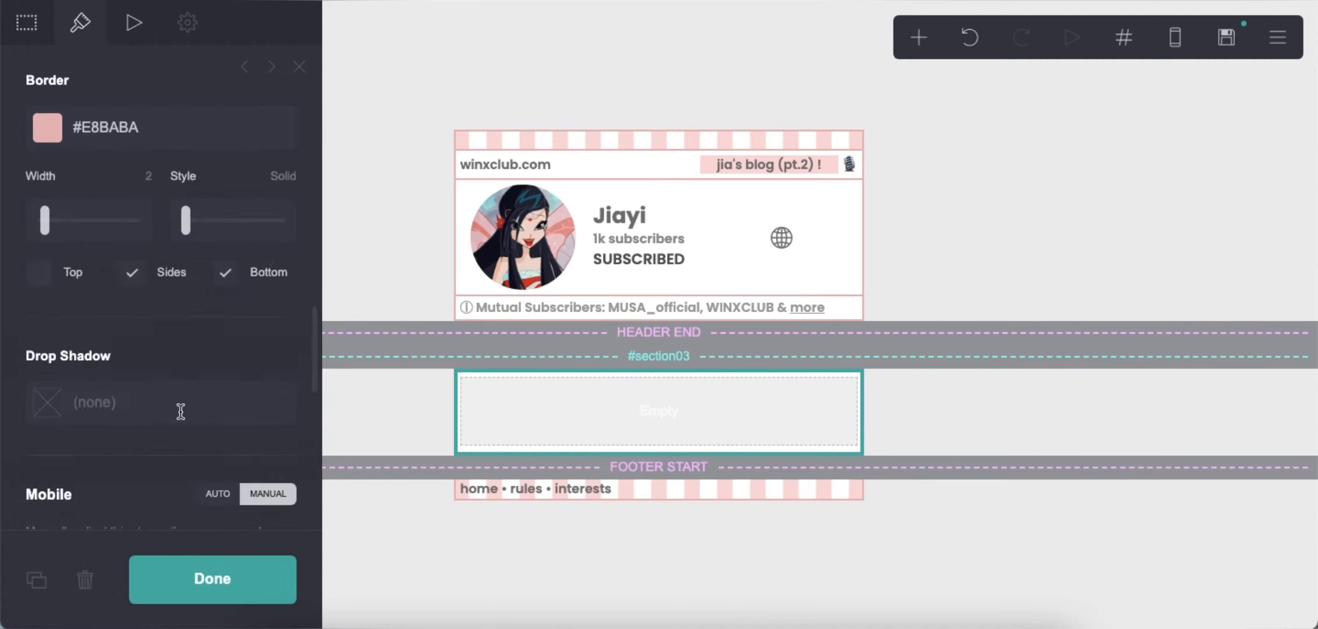
pyautogui.click(730, 572)
# Add a text element reading Channel Description inside the section container and set its size to 1.25.
pyautogui.click(919, 43)
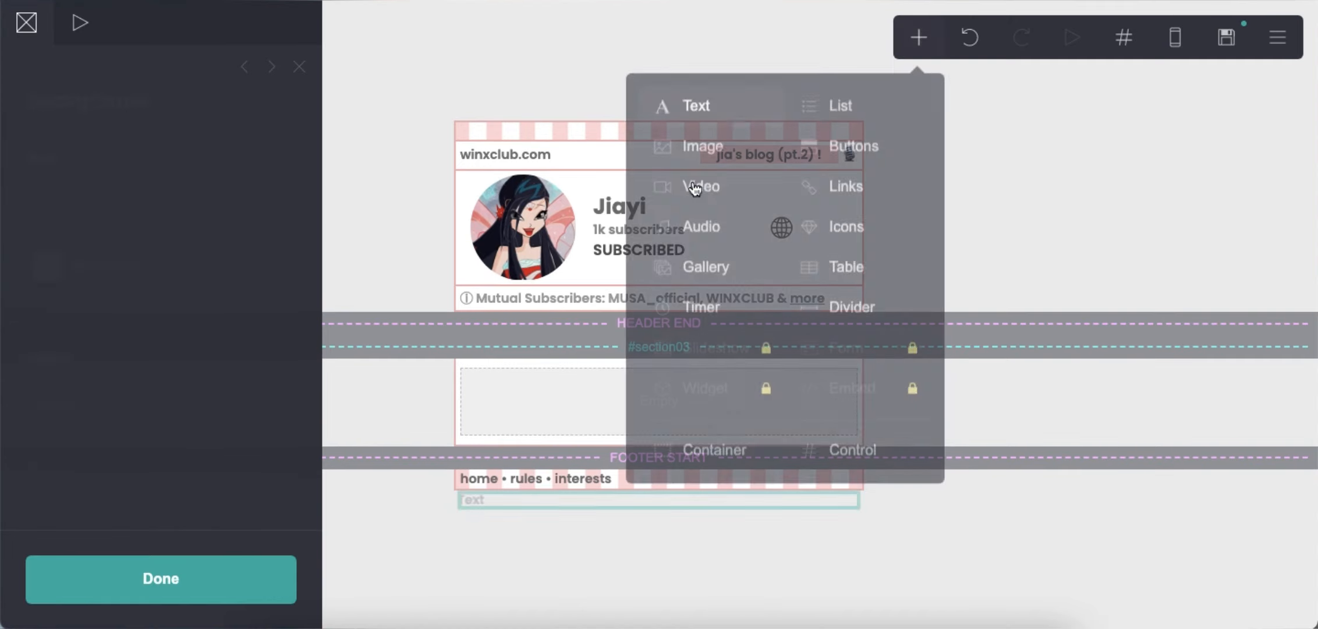
pyautogui.click(669, 103)
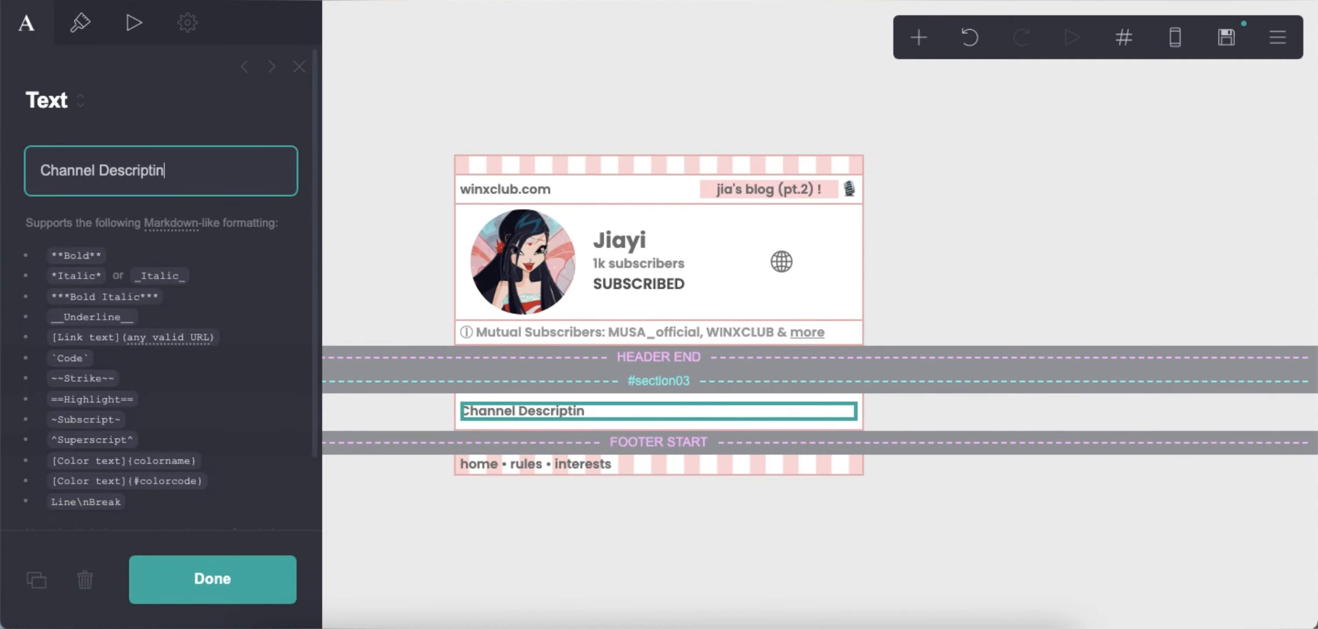
pyautogui.click(80, 23)
pyautogui.click(203, 222)
pyautogui.click(195, 175)
pyautogui.scroll(-1, 220, 362)
pyautogui.click(283, 352)
pyautogui.write('1.25')
pyautogui.press('Return')
# Set the Channel Description heading's line spacing to 1.25.
pyautogui.scroll(-3, 212, 399)
pyautogui.write('1.25')
pyautogui.press('Return')
pyautogui.scroll(-3, 259, 395)
pyautogui.click(747, 570)
# Add a text element below the Channel Description heading and set its color to #919191.
pyautogui.click(916, 40)
pyautogui.click(681, 96)
pyautogui.moveTo(548, 480); pyautogui.dragTo(550, 424)
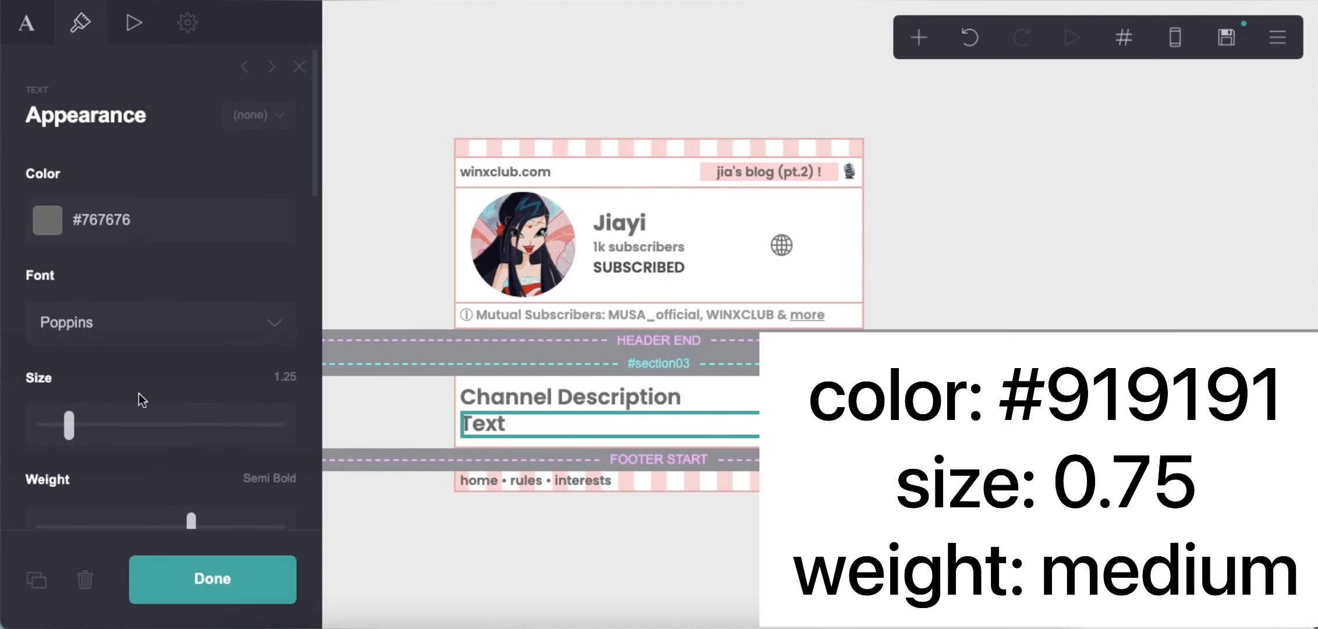
pyautogui.click(177, 221)
pyautogui.write('#919191')
pyautogui.press('Return')
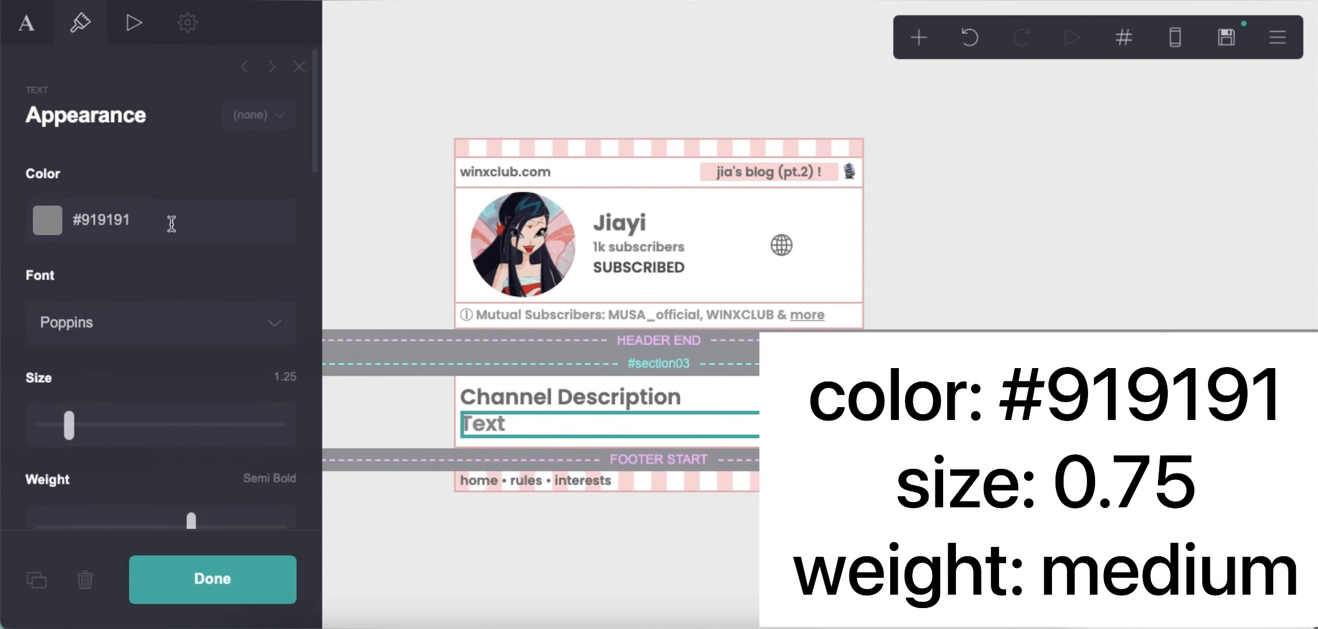
# Set the text below the Channel Description heading to size 0.75 and weight Medium.
pyautogui.scroll(-2, 258, 332)
pyautogui.click(284, 257)
pyautogui.write('.75')
pyautogui.press('Return')
pyautogui.click(156, 412)
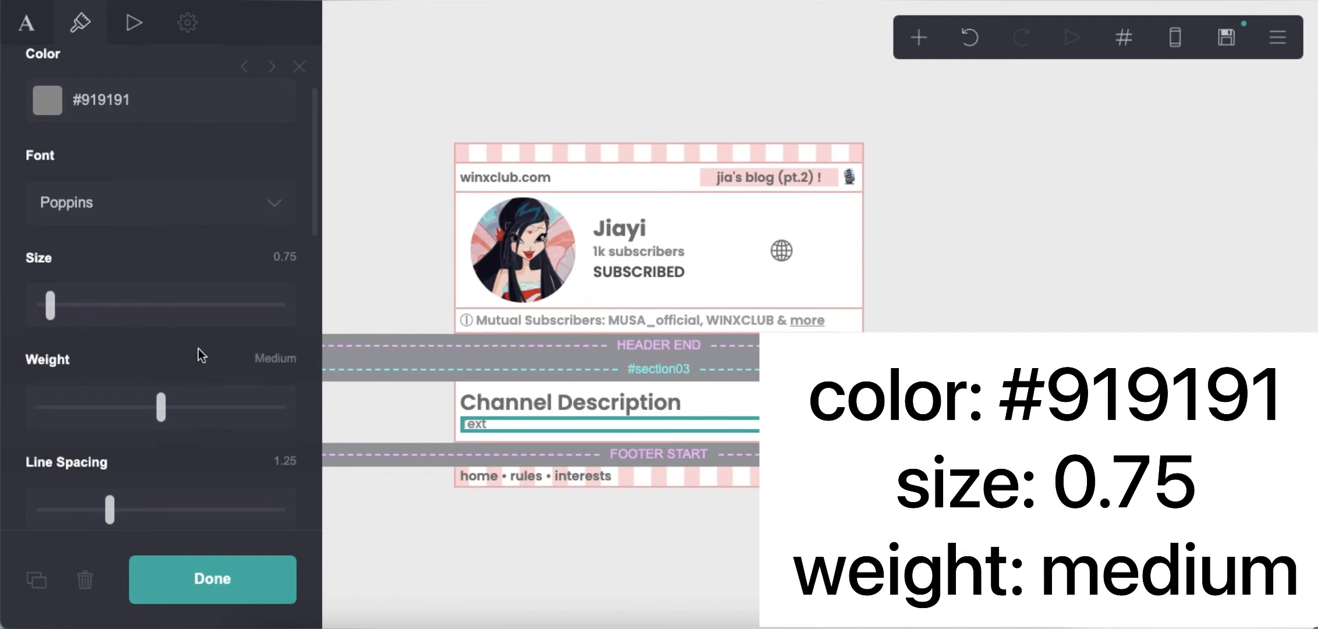
pyautogui.scroll(-5, 157, 433)
# Fill the text below the heading with a "hi, i'm" greeting, the blogger's name in bold, and three lines of repeated "info" placeholders.
pyautogui.click(38, 39)
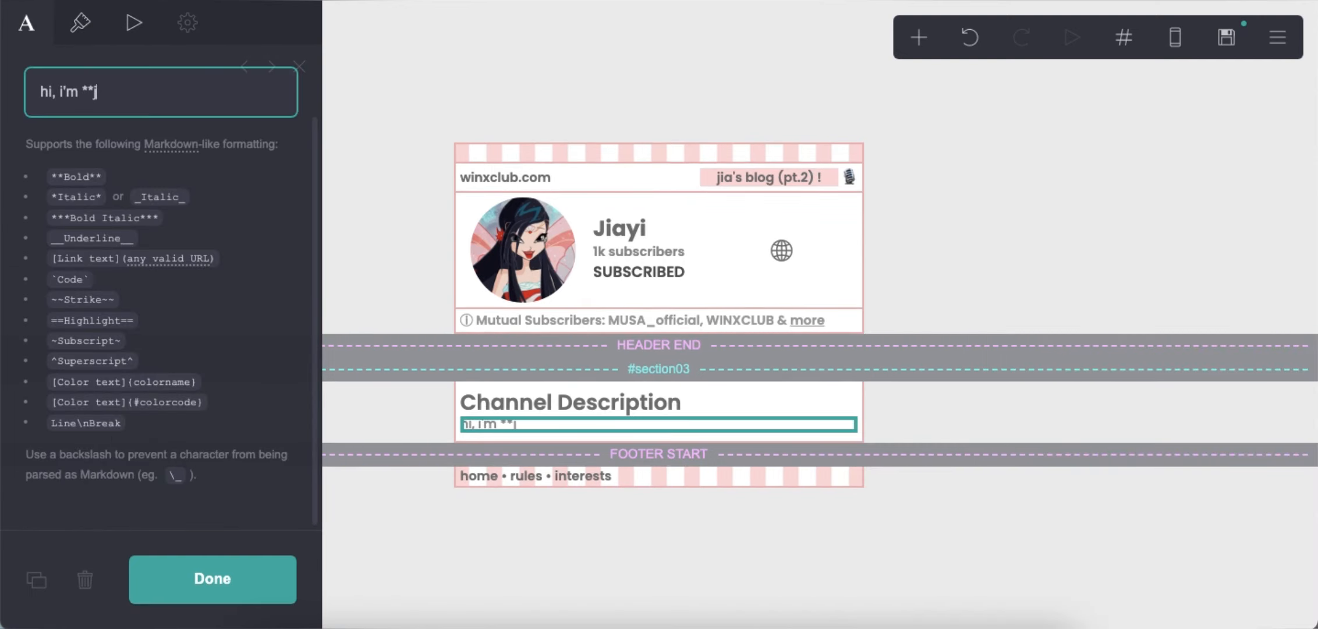
pyautogui.hotkey('ctrl', 'v')
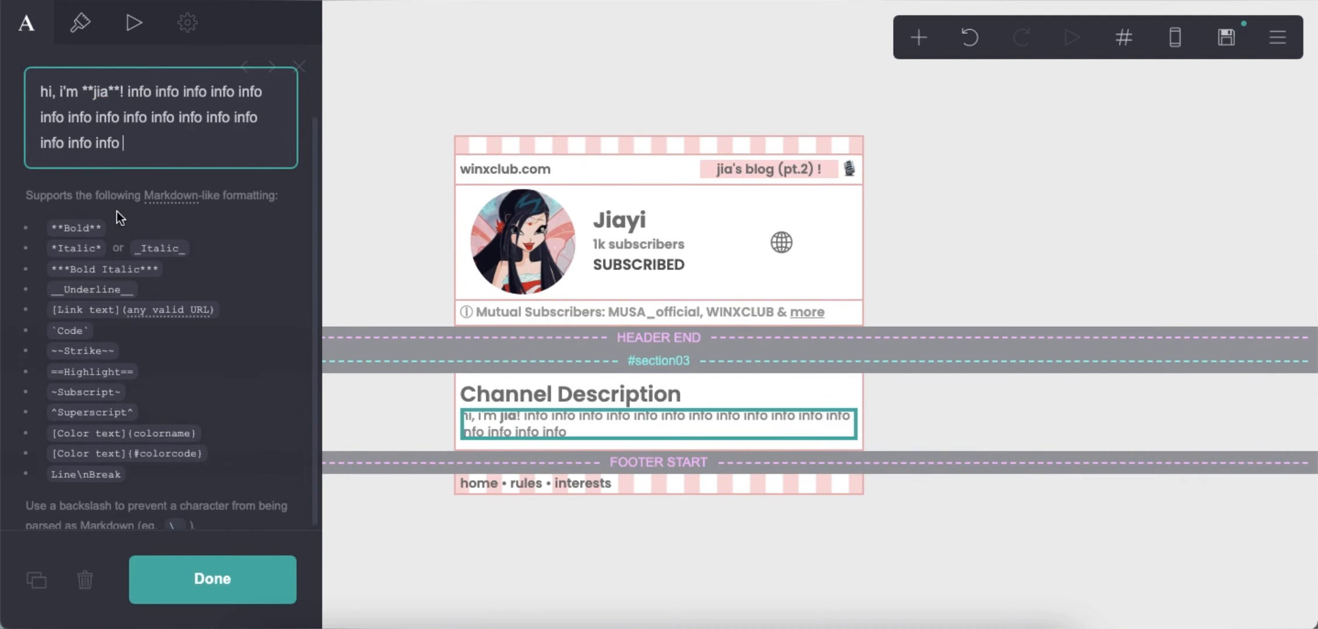
pyautogui.write('info info info info info info info info info info info info info info')
pyautogui.write('info info info info info info info info info info info info info info')
pyautogui.moveTo(156, 218); pyautogui.dragTo(192, 276)
pyautogui.press('BackSpace')
pyautogui.click(938, 394)
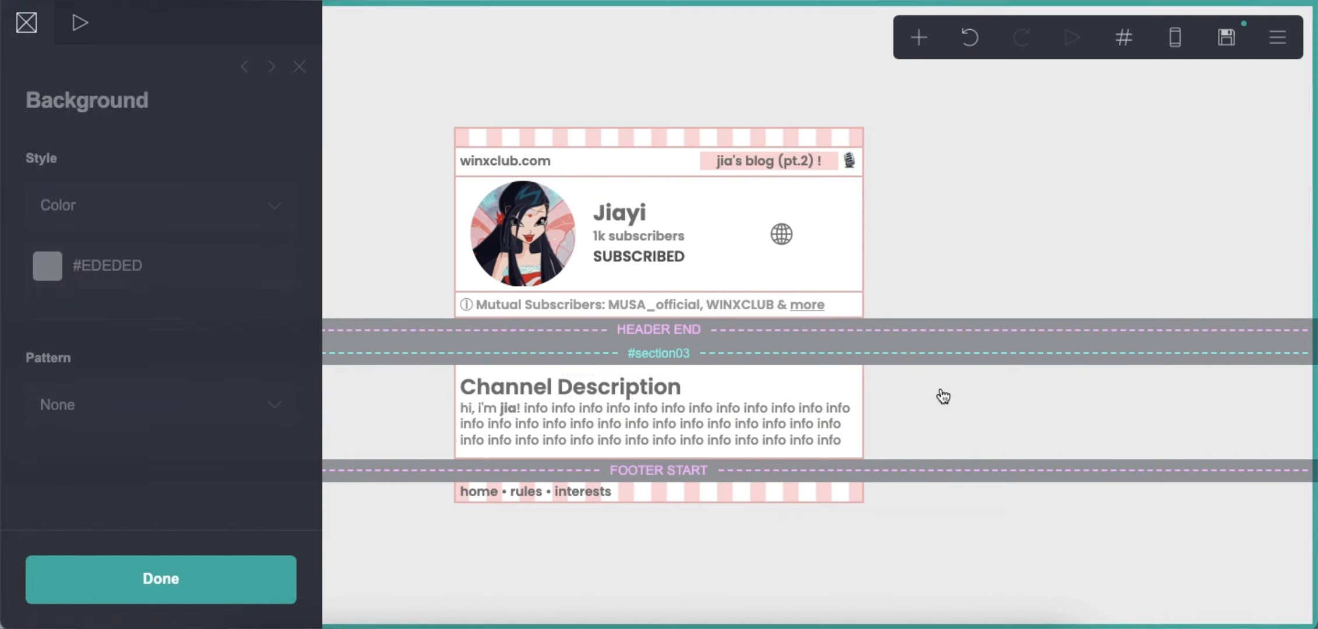
# Add a section break between the Channel Description container and the footer marker, and name it i.
pyautogui.click(918, 37)
pyautogui.click(861, 440)
pyautogui.moveTo(594, 494); pyautogui.dragTo(594, 454)
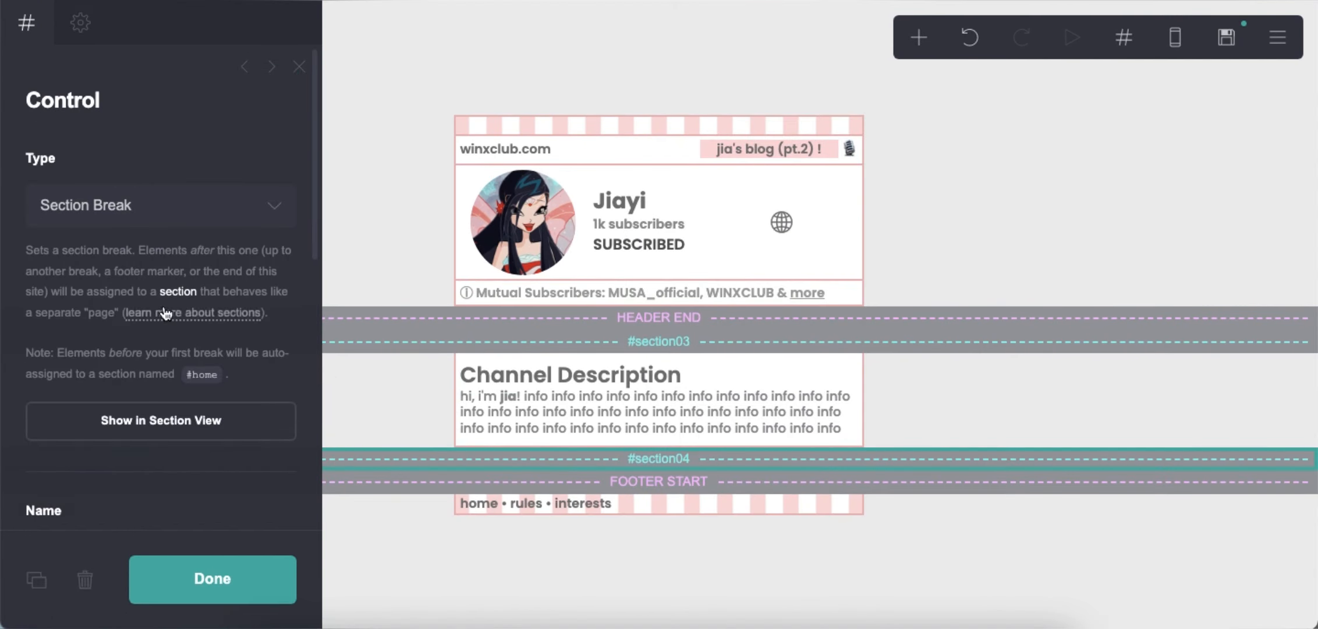
pyautogui.scroll(-3, 174, 349)
pyautogui.doubleClick(191, 380)
pyautogui.write('i')
pyautogui.click(980, 420)
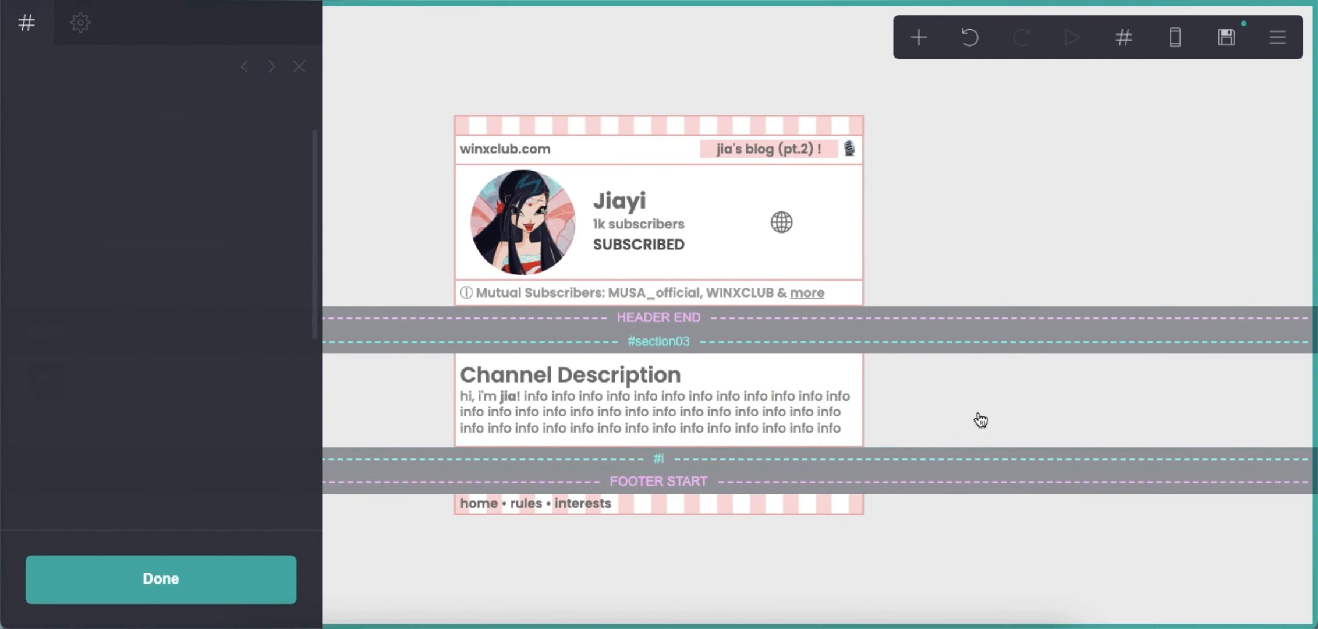
# Add a container between the #i section break and the footer marker and make it two columns.
pyautogui.click(751, 461)
pyautogui.click(918, 38)
pyautogui.click(695, 457)
pyautogui.click(100, 201)
pyautogui.click(58, 227)
# Set the two-column container's vertical padding to 0.375.
pyautogui.click(80, 22)
pyautogui.click(145, 315)
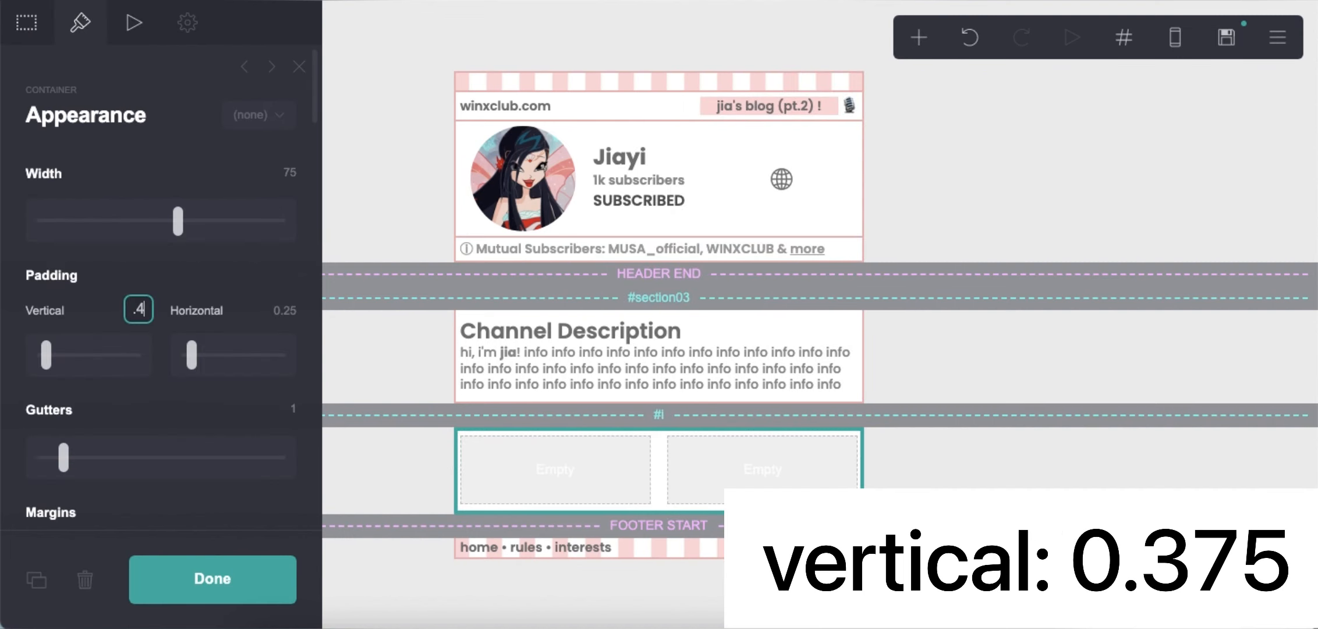
pyautogui.write('.4')
pyautogui.press('Return')
pyautogui.scroll(-5, 192, 400)
pyautogui.click(914, 372)
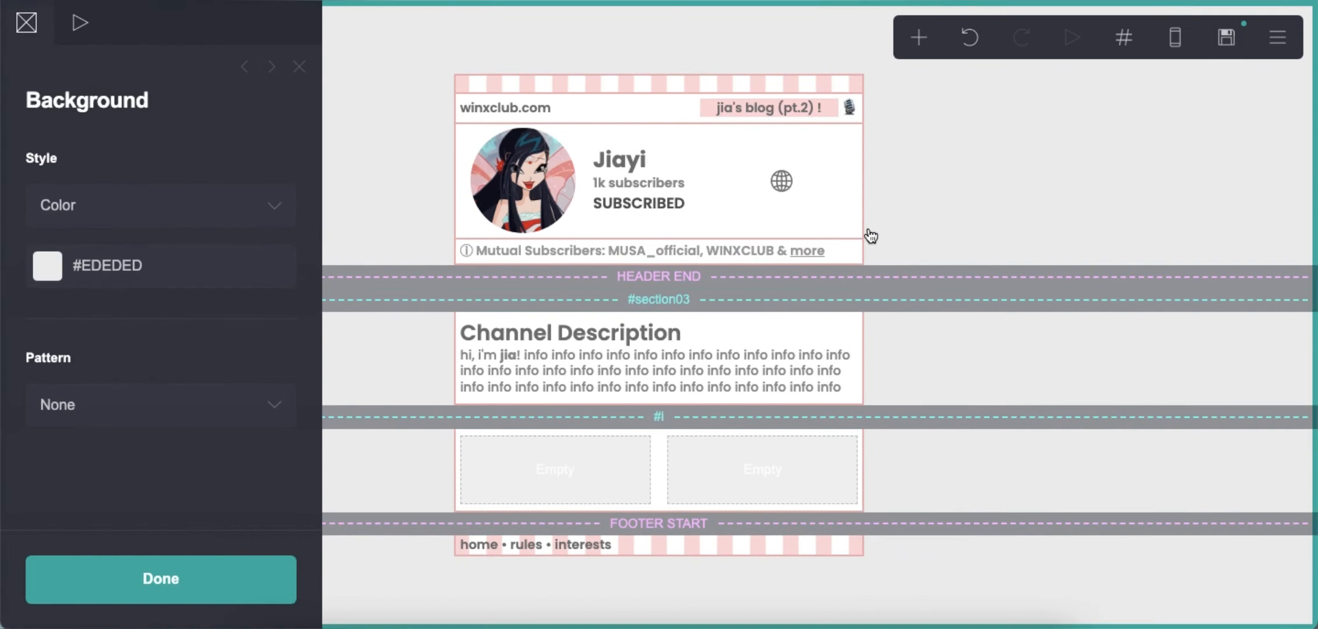
# Add a text element to the container's first column with a bold BYF label followed by repeated "info" placeholders.
pyautogui.click(919, 39)
pyautogui.click(693, 96)
pyautogui.moveTo(513, 559); pyautogui.dragTo(532, 452)
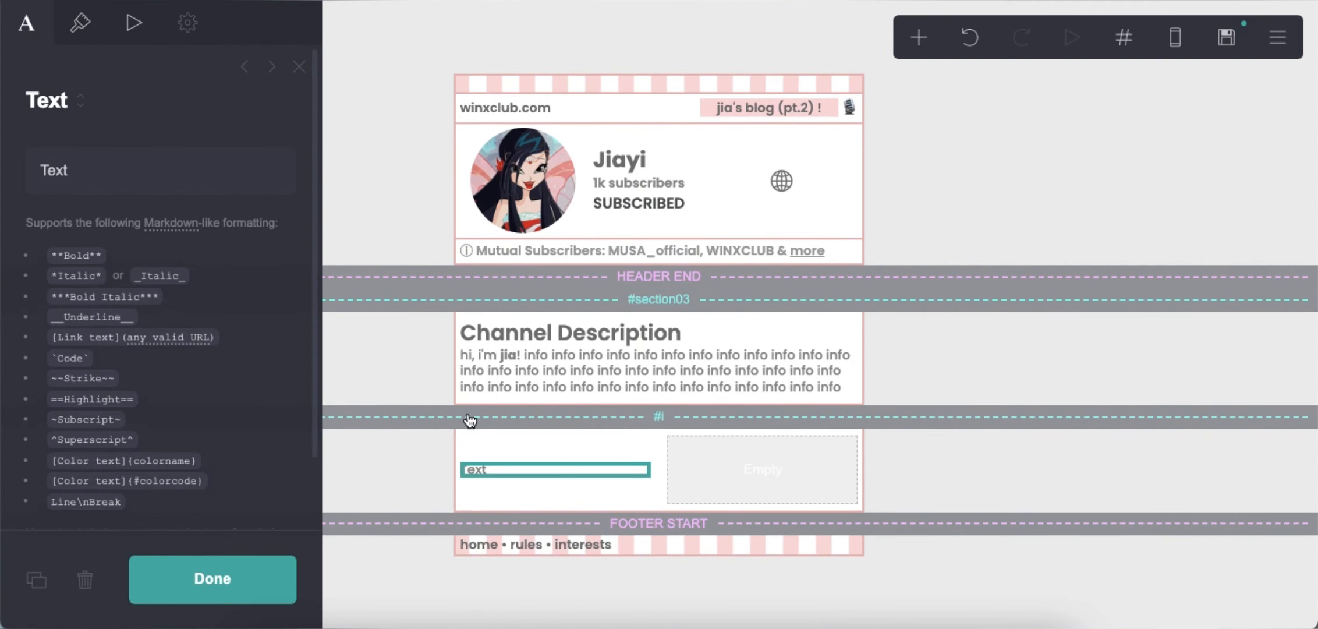
pyautogui.click(1182, 49)
pyautogui.click(1182, 48)
pyautogui.click(151, 171)
pyautogui.write('**BYF**')
pyautogui.write('info info info info info info info info info info info info info info info info')
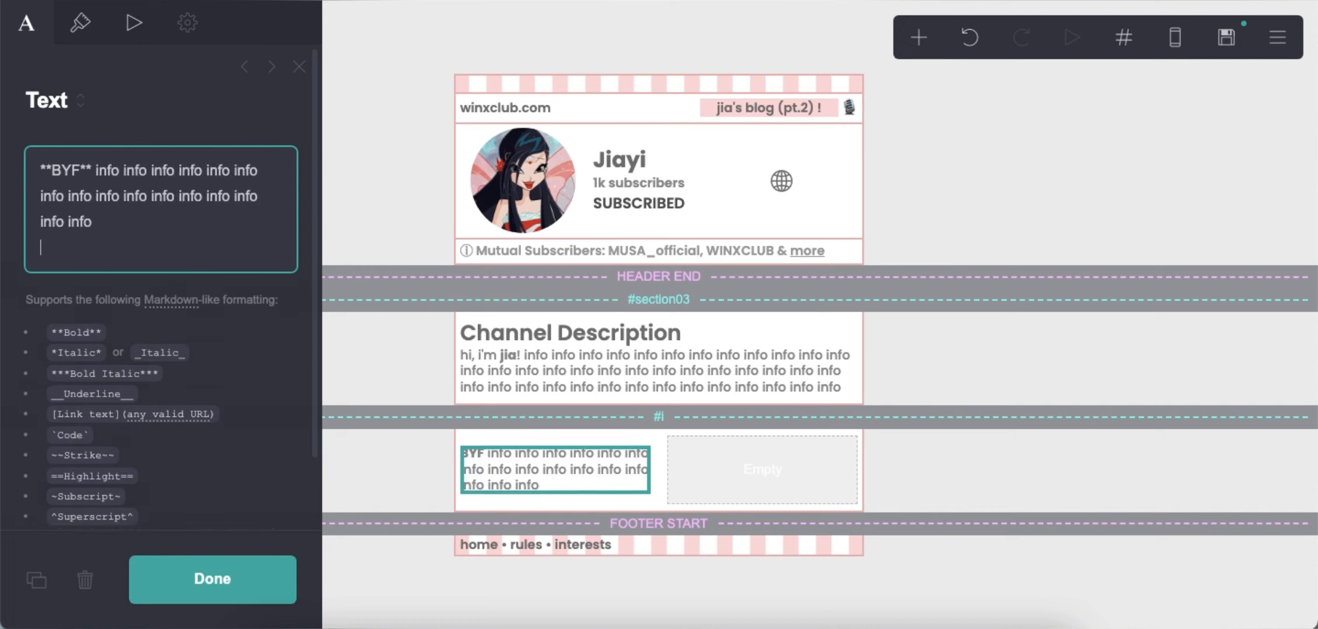
# Add a second paragraph after a blank line with a bold DNFI label and repeated "info" placeholders.
pyautogui.press('Return')
pyautogui.press('Return')
pyautogui.write('**DNFI**')
pyautogui.write('info info info info info info info info info info info info info info info info')
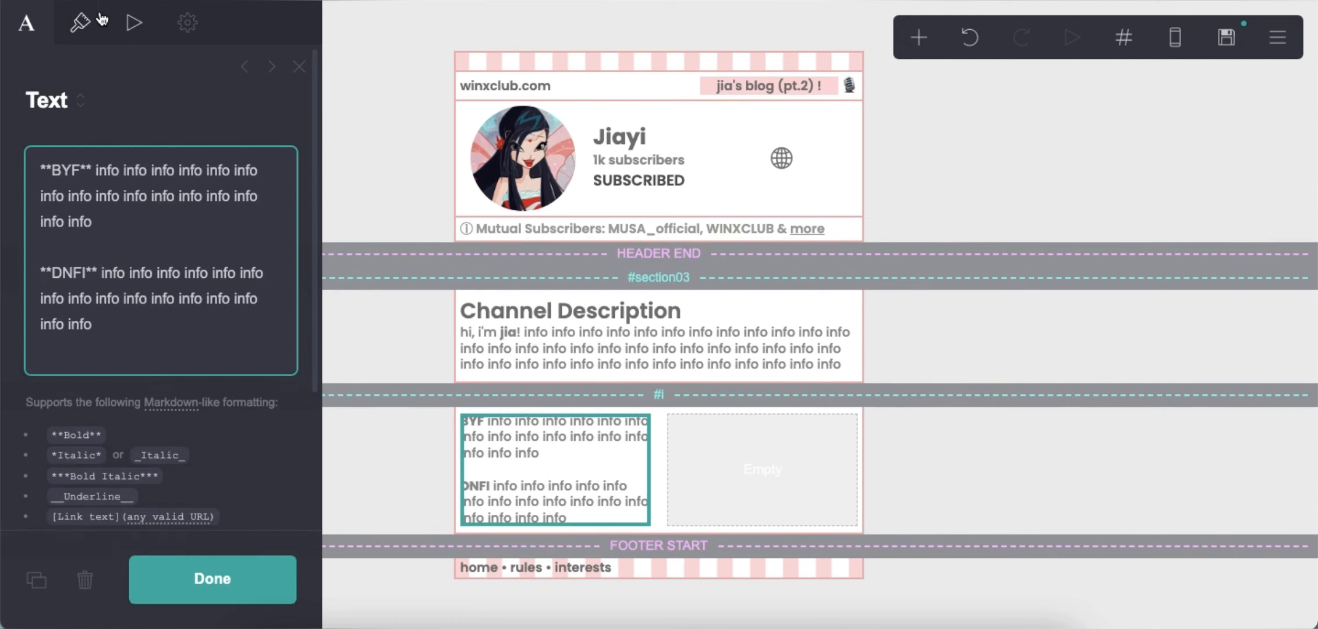
# Extend the BYF and DNFI paragraphs with more "info" placeholders to fill out their third lines.
pyautogui.click(80, 22)
pyautogui.scroll(-4, 174, 358)
pyautogui.click(26, 22)
pyautogui.click(141, 144)
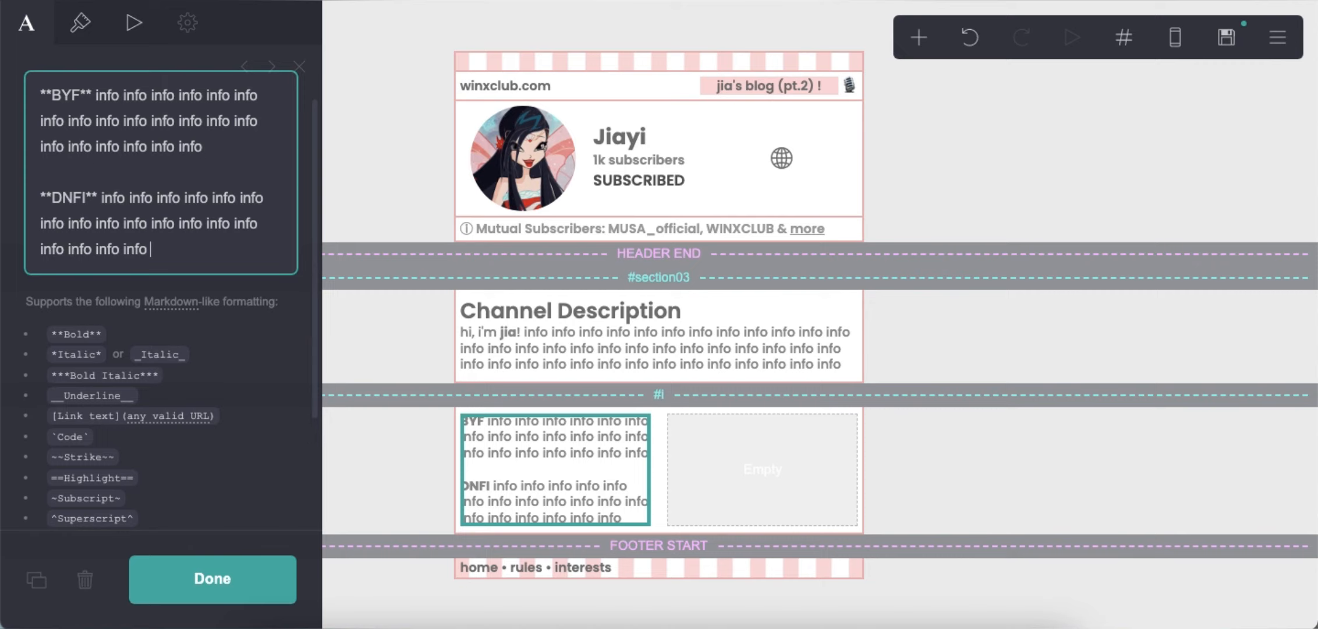
pyautogui.click(968, 318)
# Add an image element to the container's second column and set its shape to Rectangle.
pyautogui.click(919, 37)
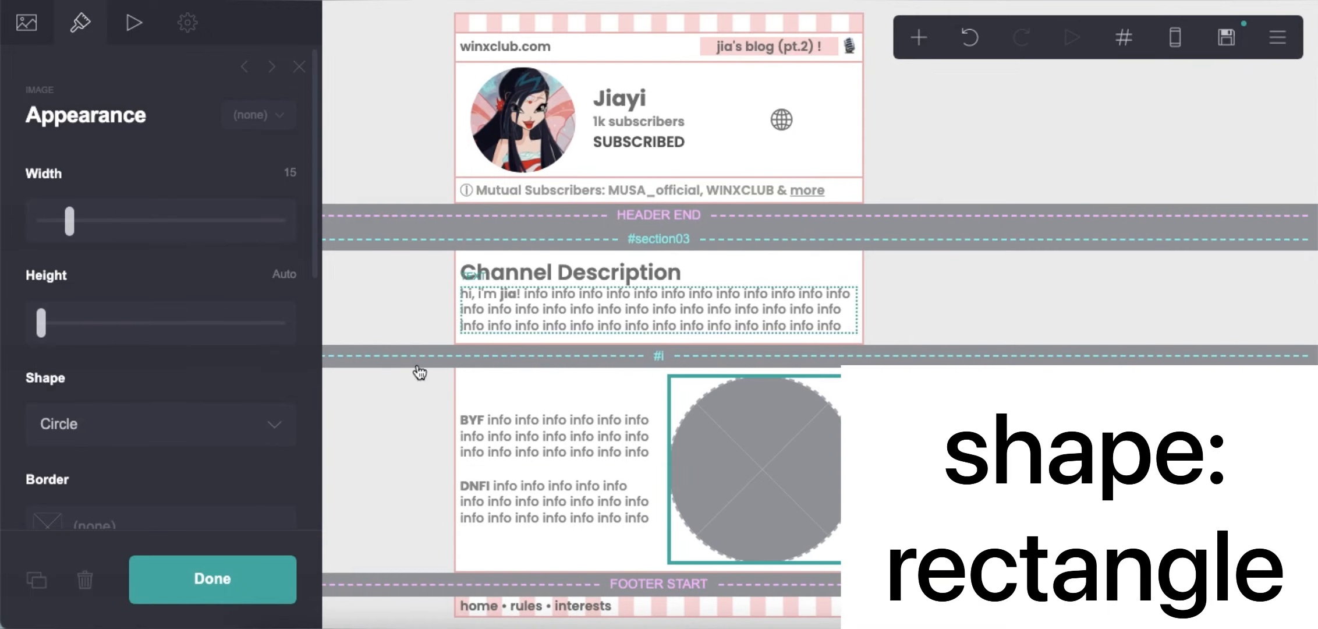
pyautogui.click(146, 423)
pyautogui.click(132, 396)
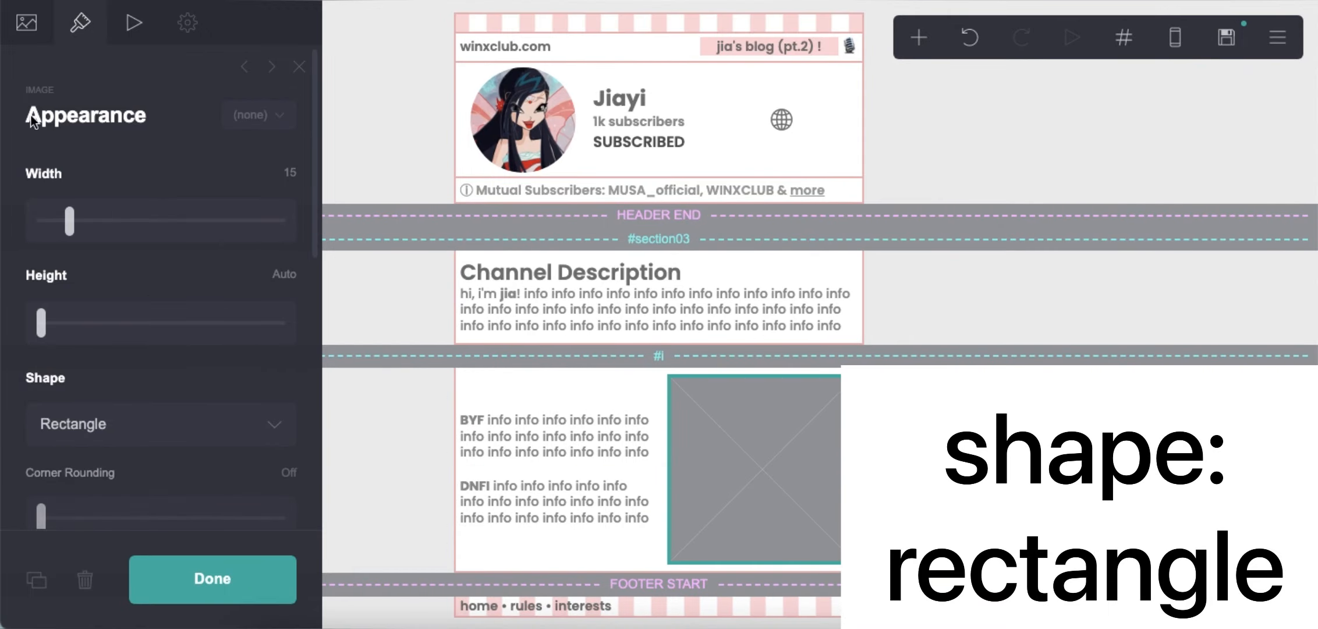
# Upload the Winx Club group picture to the image element, cropping off the lower part of the picture.
pyautogui.click(26, 22)
pyautogui.click(157, 239)
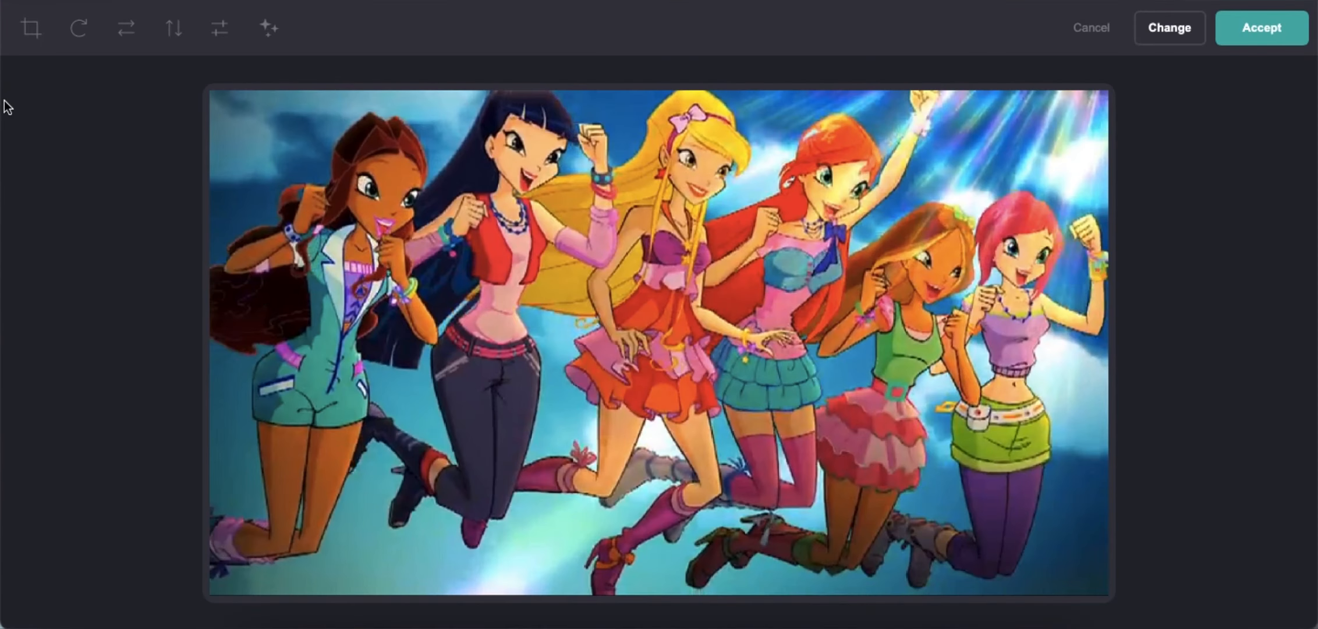
pyautogui.click(31, 28)
pyautogui.moveTo(517, 294); pyautogui.dragTo(222, 118)
pyautogui.moveTo(748, 391); pyautogui.dragTo(1191, 479)
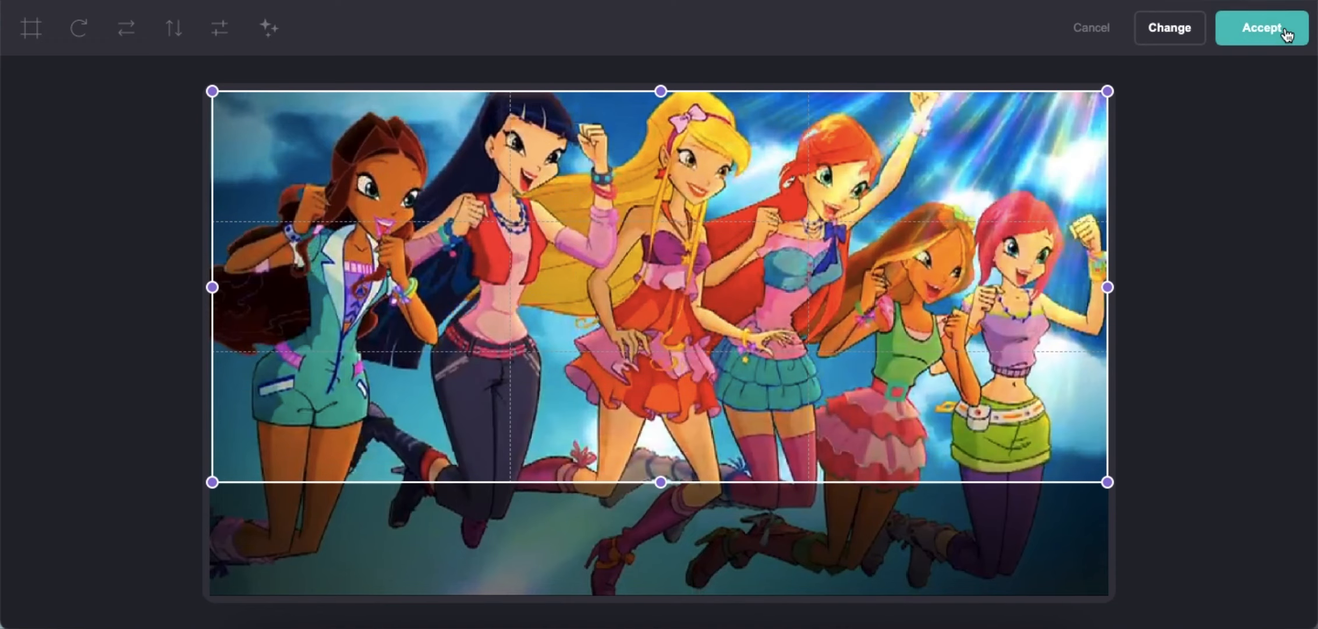
pyautogui.click(1249, 33)
pyautogui.click(965, 158)
# Add a text element below the group picture reading "Hi, we are **WINXCLUB**" with "WINXCLUB • 1Mil Views" on a second line.
pyautogui.click(918, 37)
pyautogui.click(698, 108)
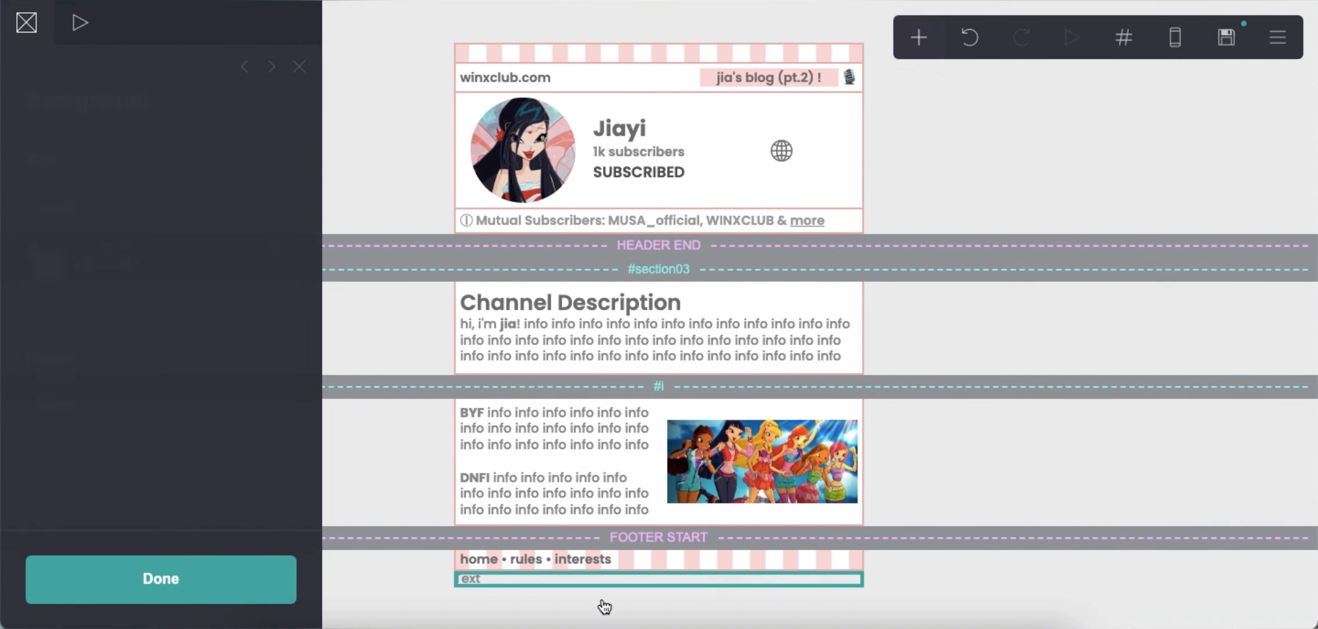
pyautogui.click(196, 183)
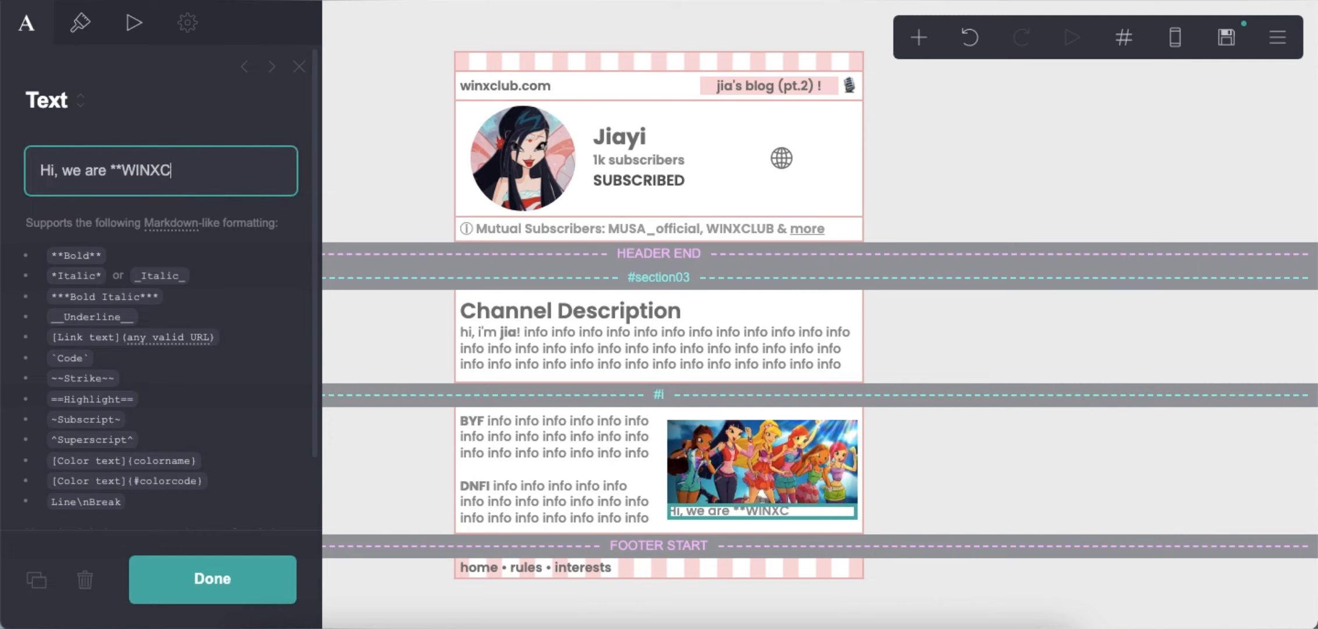
pyautogui.press('Return')
pyautogui.write('WINXCLUB • 1')
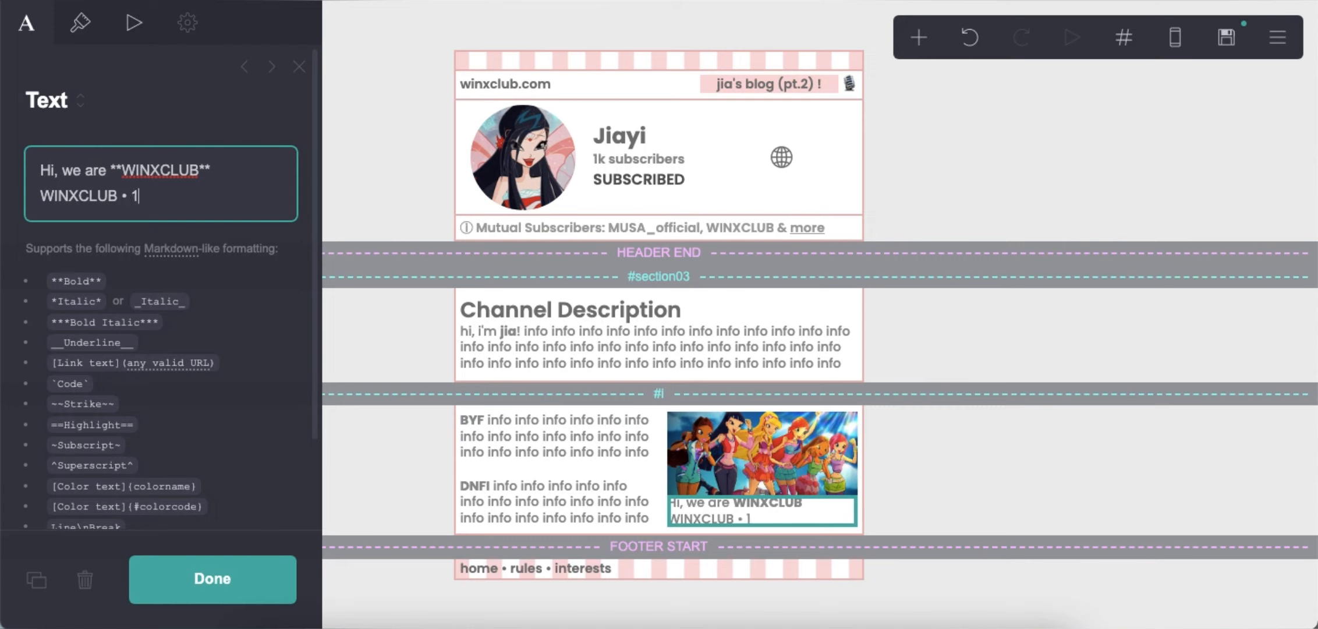
pyautogui.write('s')
pyautogui.click(88, 29)
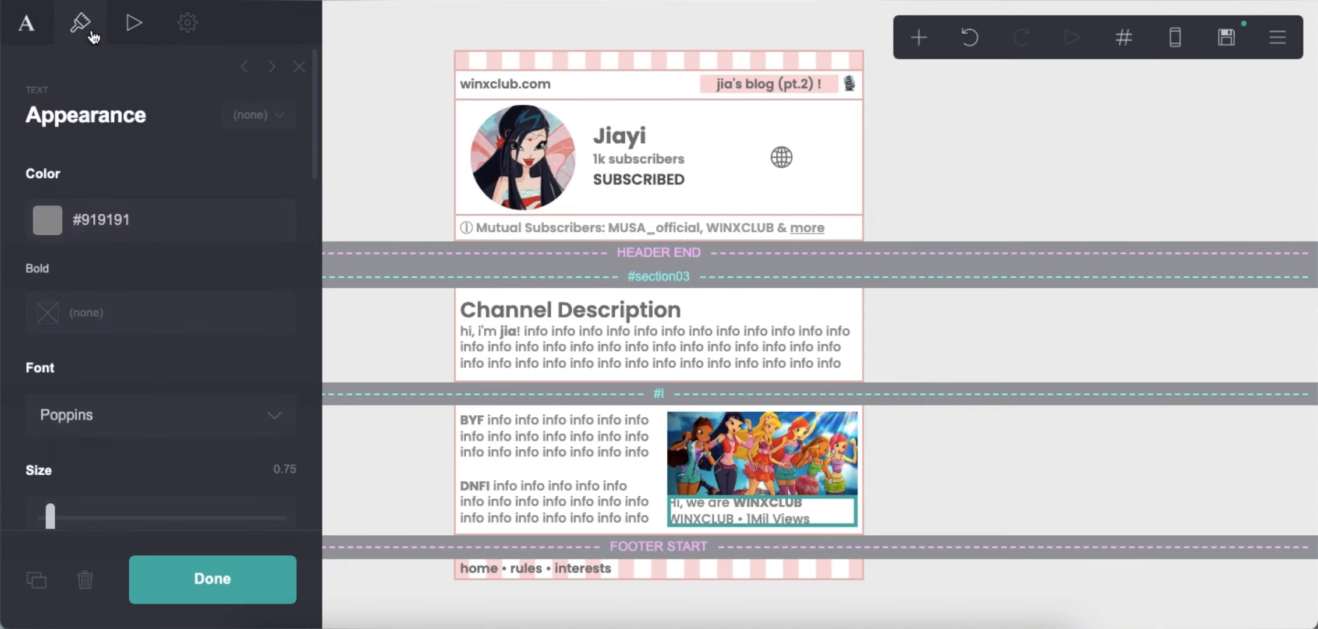
pyautogui.click(963, 508)
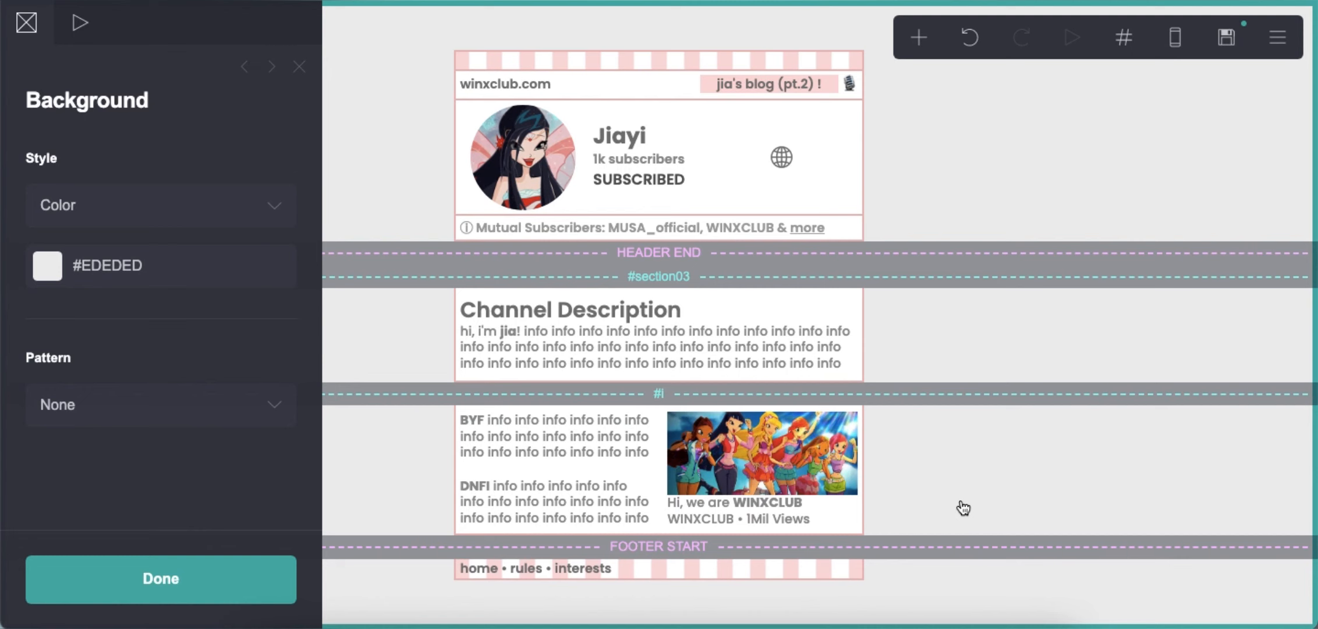
# Set the group picture's height to 4.625.
pyautogui.click(684, 427)
pyautogui.click(80, 22)
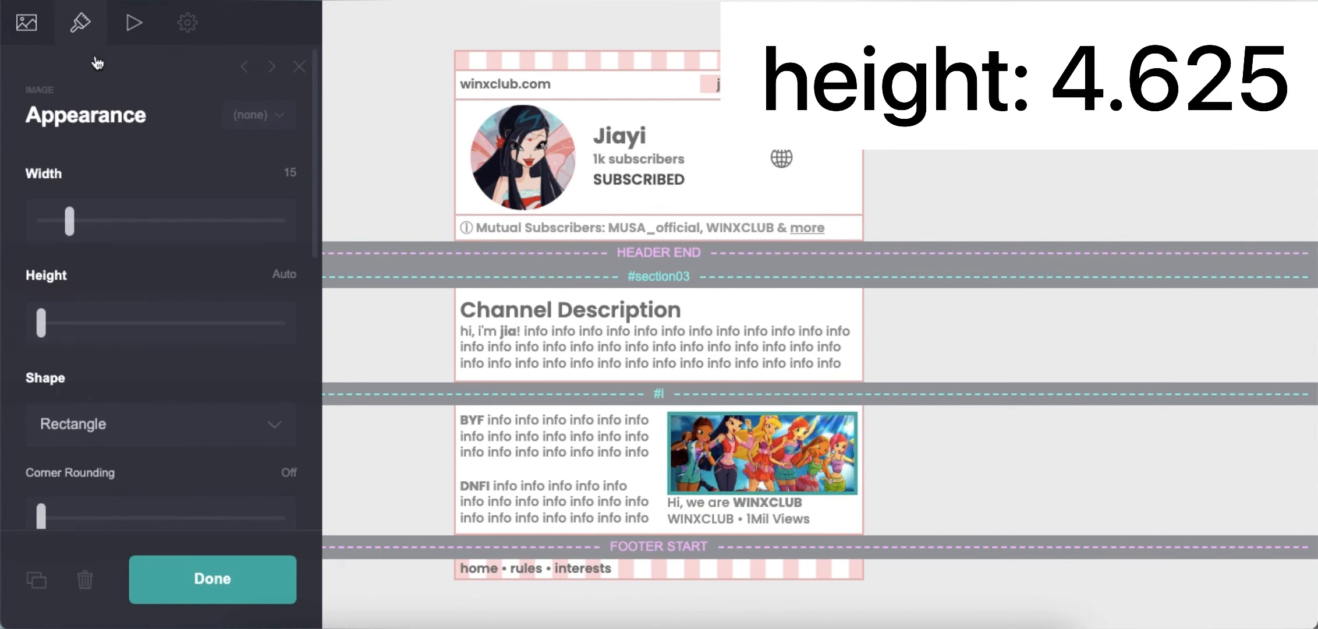
pyautogui.moveTo(47, 334); pyautogui.dragTo(61, 333)
pyautogui.click(1022, 469)
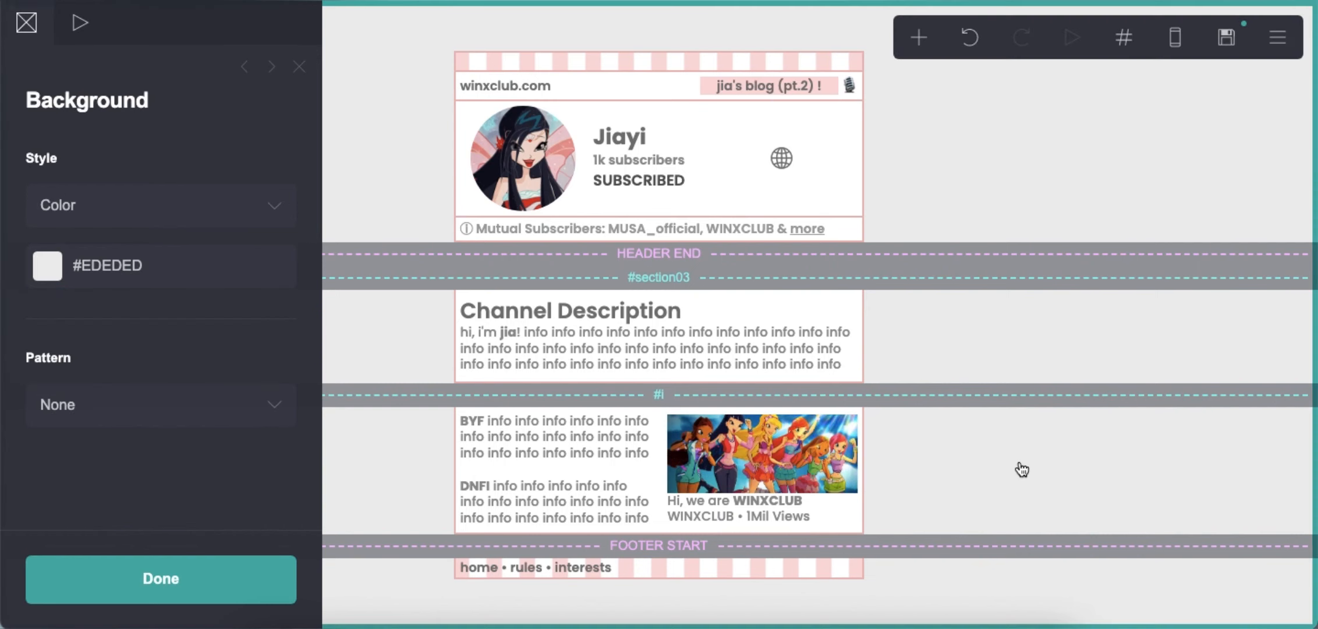
# Add a container below the two-column container and set its vertical padding to 0.25.
pyautogui.click(919, 40)
pyautogui.click(693, 453)
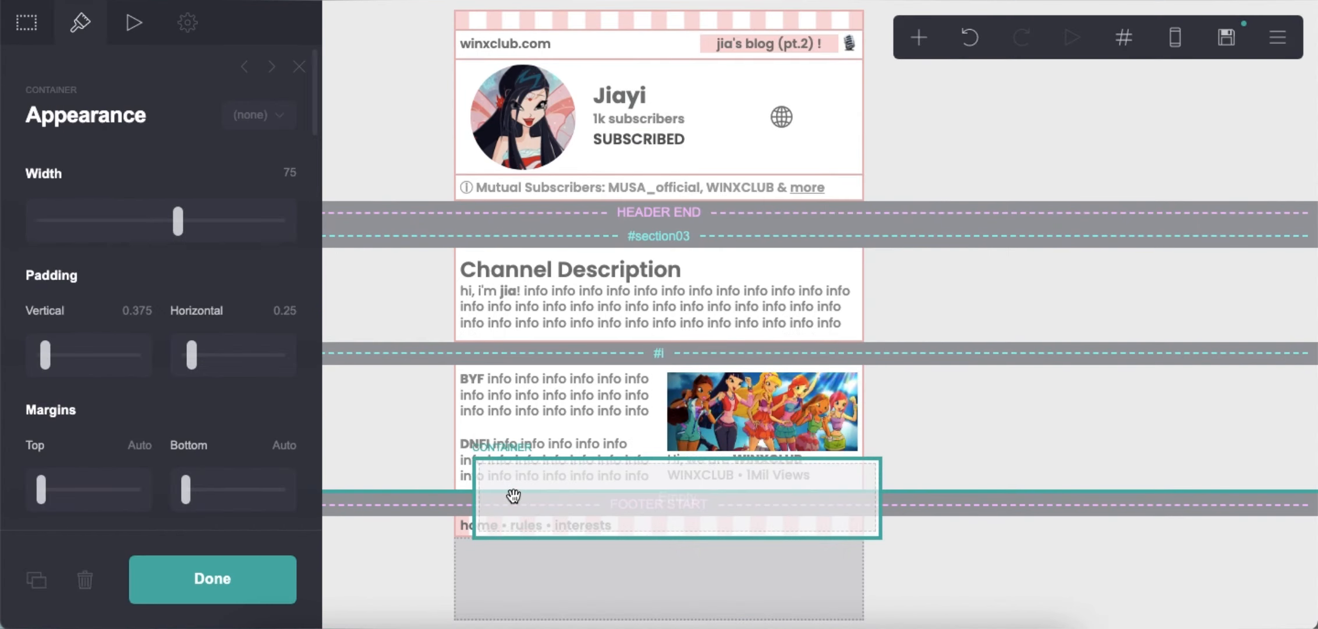
pyautogui.click(139, 311)
pyautogui.write('0.25')
pyautogui.press('Return')
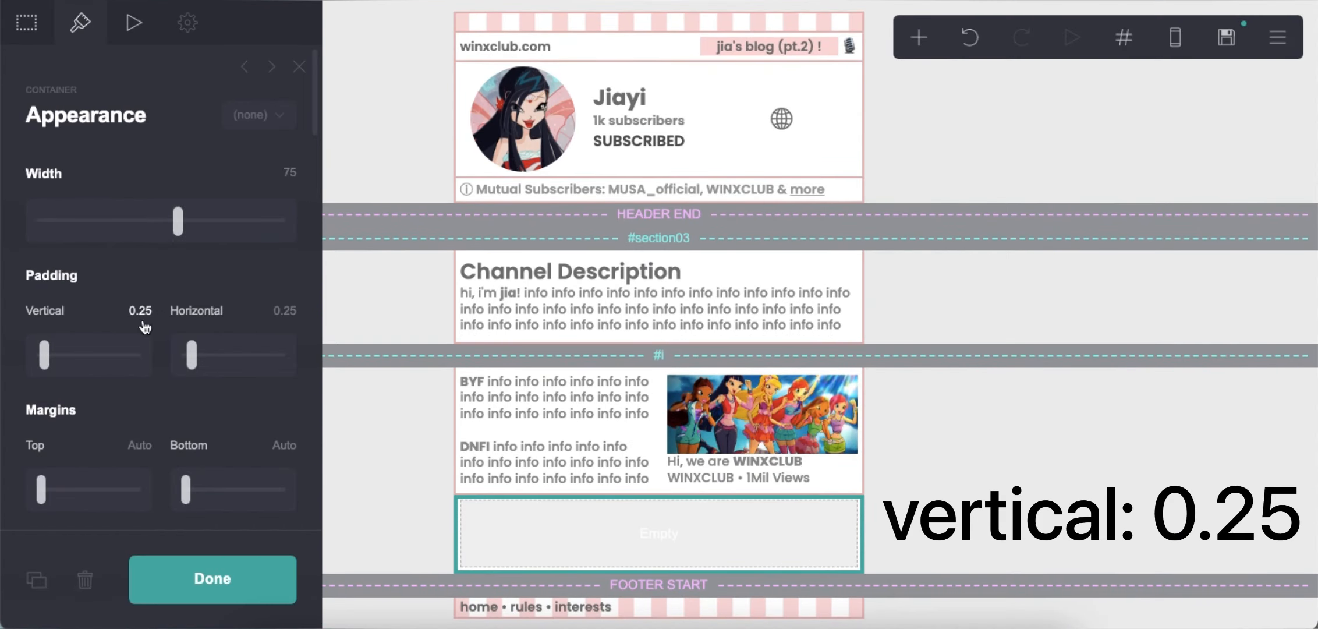
pyautogui.scroll(-1, 175, 326)
pyautogui.click(1124, 456)
# Add a table to the new container, clear its headings and fill one row with bold NOTES and repeated "info" placeholders.
pyautogui.click(918, 37)
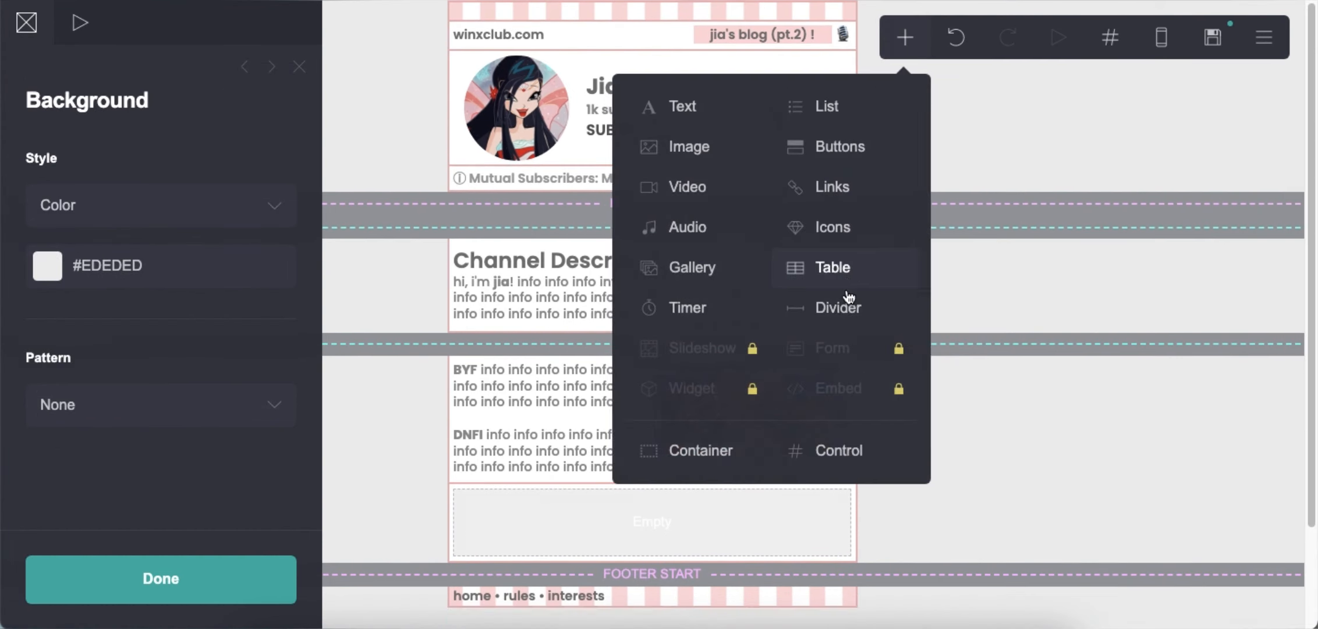
pyautogui.click(845, 269)
pyautogui.moveTo(551, 591); pyautogui.dragTo(518, 433)
pyautogui.moveTo(84, 286); pyautogui.dragTo(14, 182)
pyautogui.press('BackSpace')
pyautogui.rightClick(93, 387)
pyautogui.click(147, 400)
pyautogui.write('88')
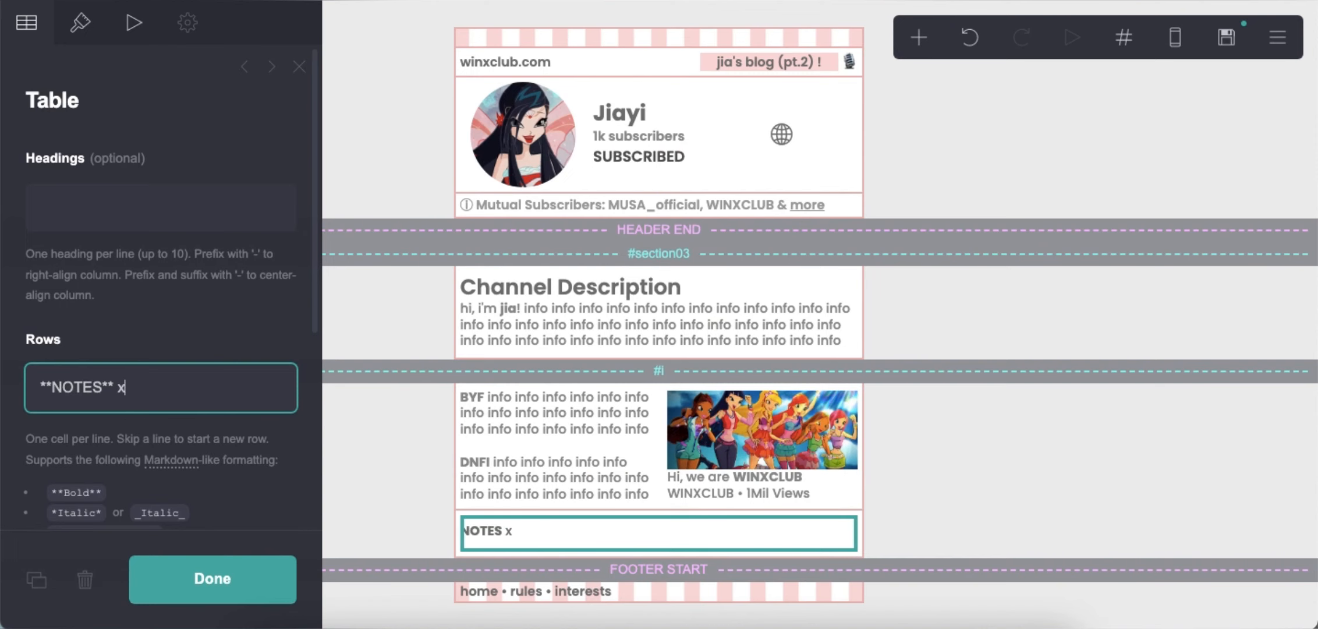
pyautogui.press('BackSpace')
pyautogui.write('info info info info info info info info info info info info info info info info')
# Set the NOTES table's style to Grid, border color to #919191 and padding to 0.25.
pyautogui.click(79, 27)
pyautogui.click(118, 288)
pyautogui.click(119, 310)
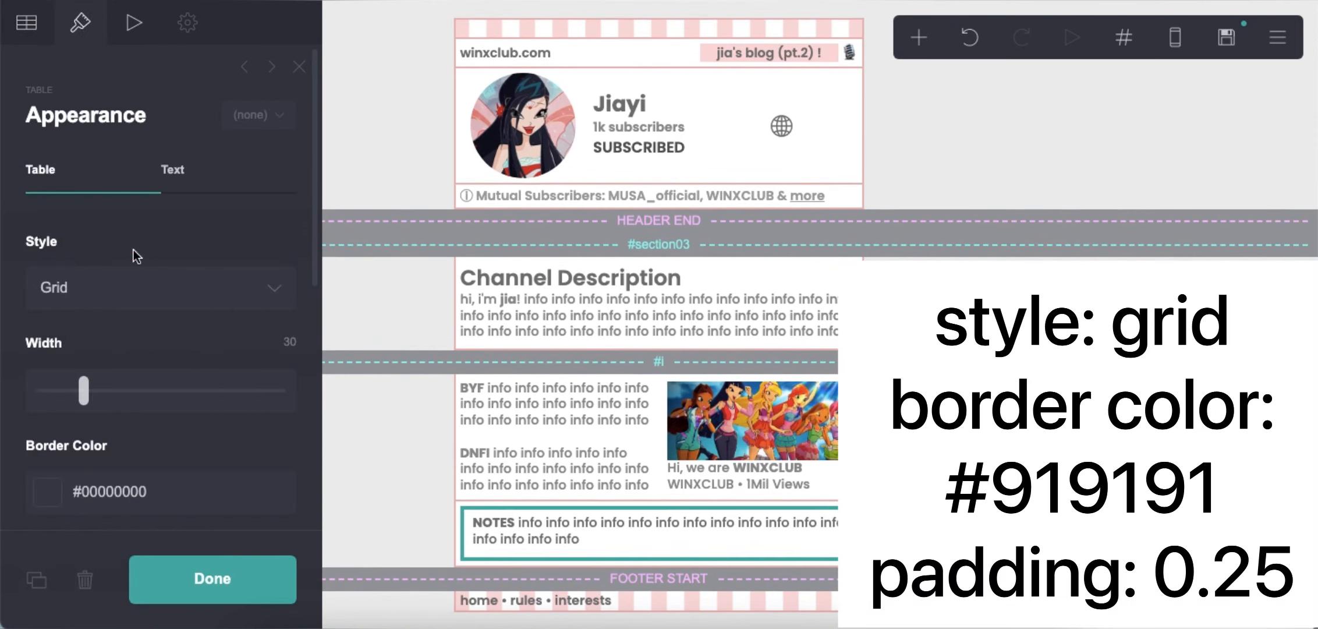
pyautogui.scroll(-1, 175, 422)
pyautogui.doubleClick(199, 467)
pyautogui.write('919191')
pyautogui.press('Return')
pyautogui.scroll(-1, 281, 484)
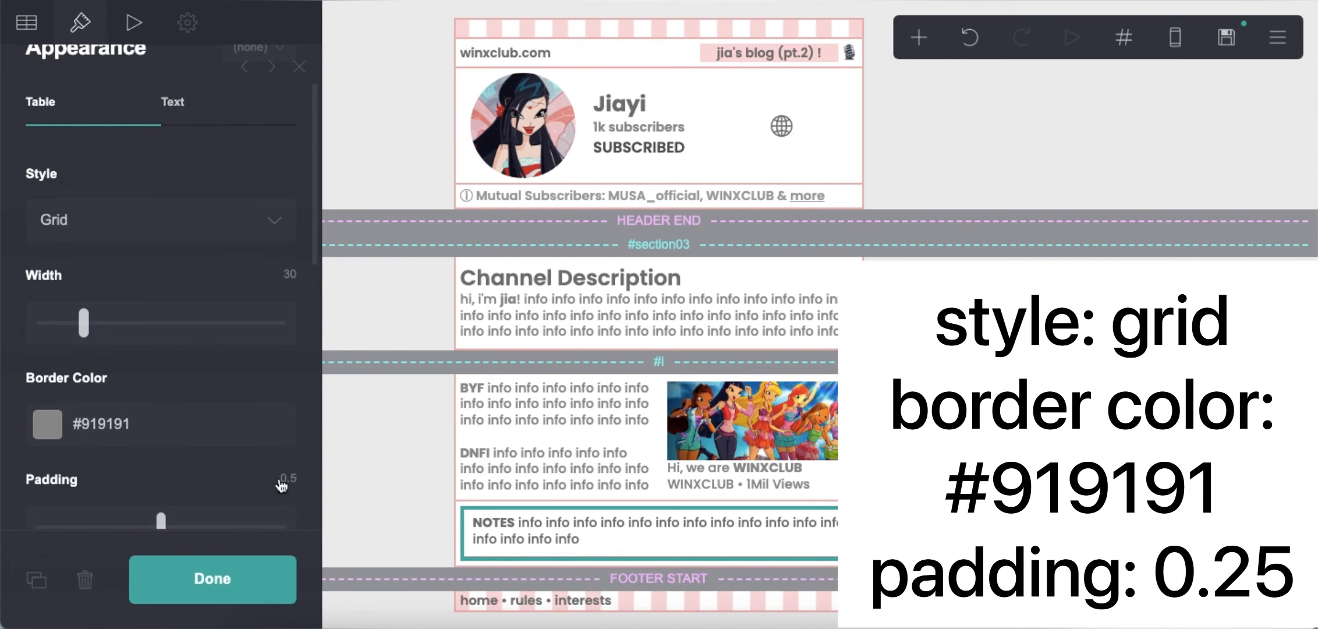
# Set the NOTES table's text color to #919191.
pyautogui.scroll(2, 110, 459)
pyautogui.click(186, 172)
pyautogui.click(187, 285)
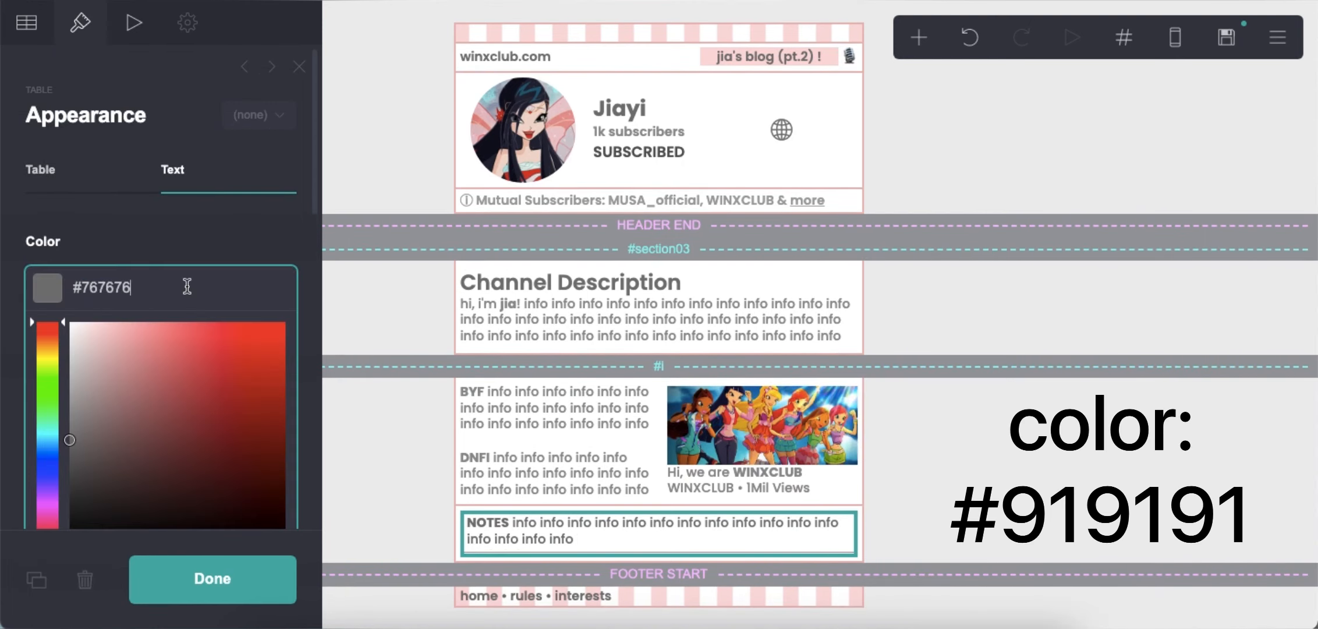
pyautogui.write('919191')
pyautogui.press('Return')
pyautogui.scroll(-5, 188, 377)
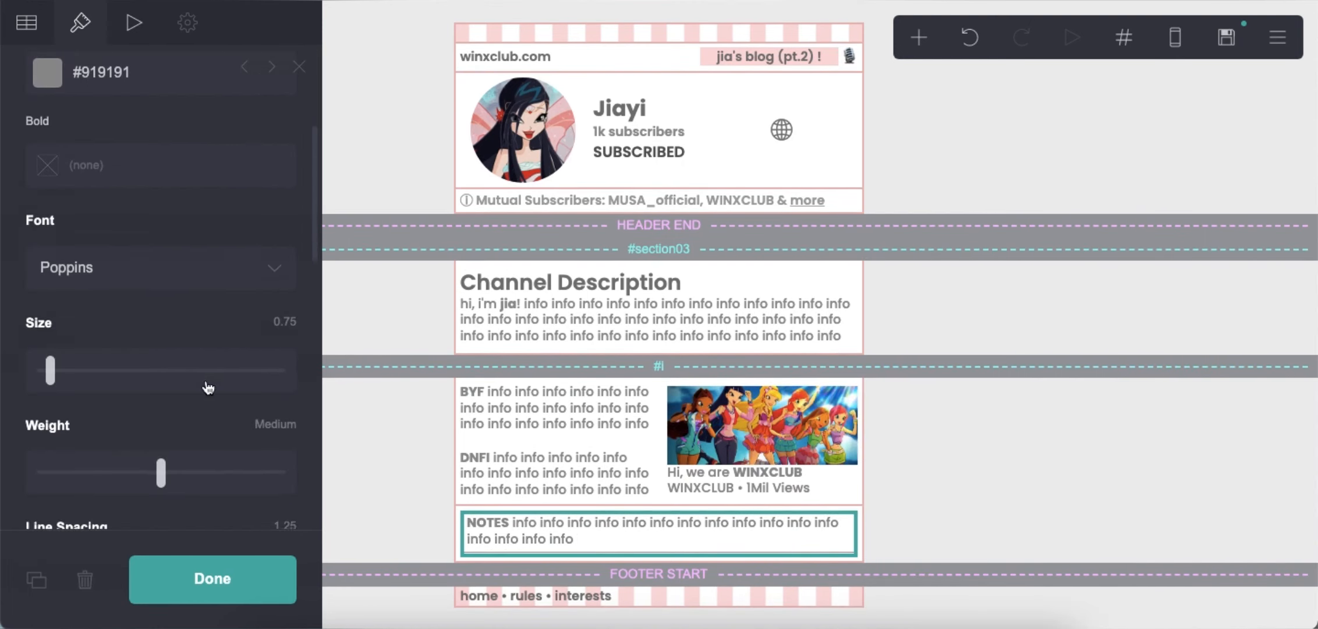
pyautogui.scroll(5, 170, 400)
# Extend the NOTES row with more "info" placeholders to fill its second line.
pyautogui.click(27, 23)
pyautogui.click(145, 438)
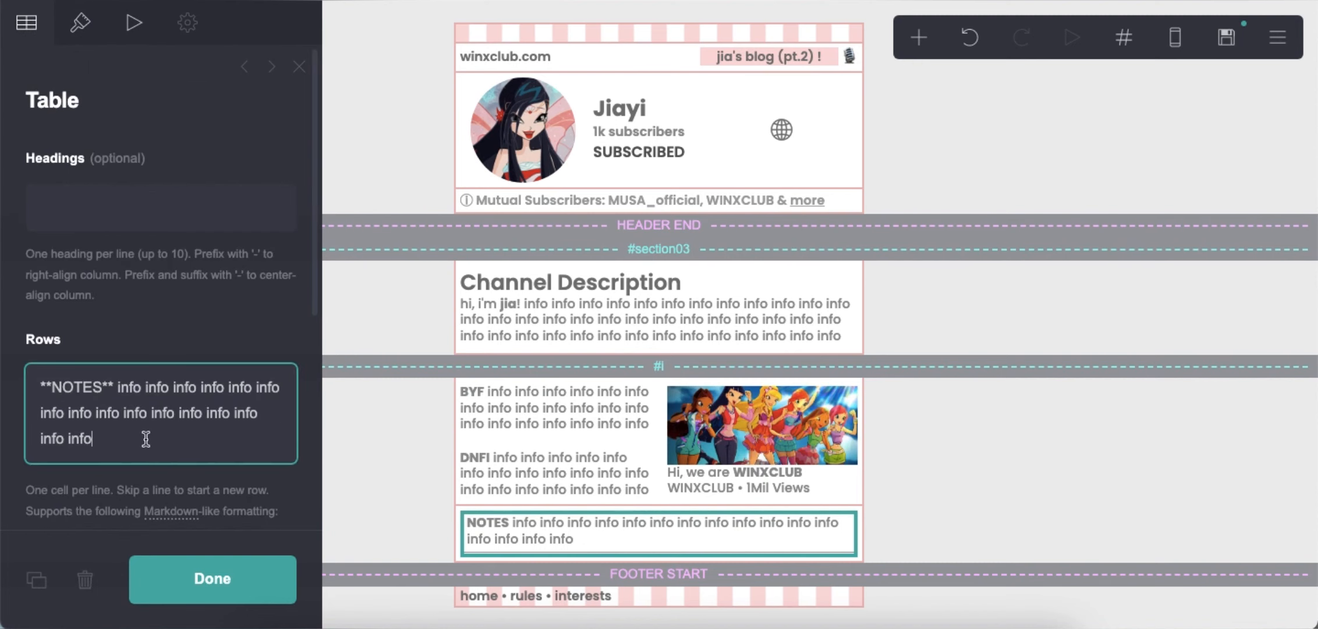
pyautogui.press('super+v')
pyautogui.press('super+v')
pyautogui.keyDown('shift'); pyautogui.click(150, 459); pyautogui.keyUp('shift')
pyautogui.press('BackSpace')
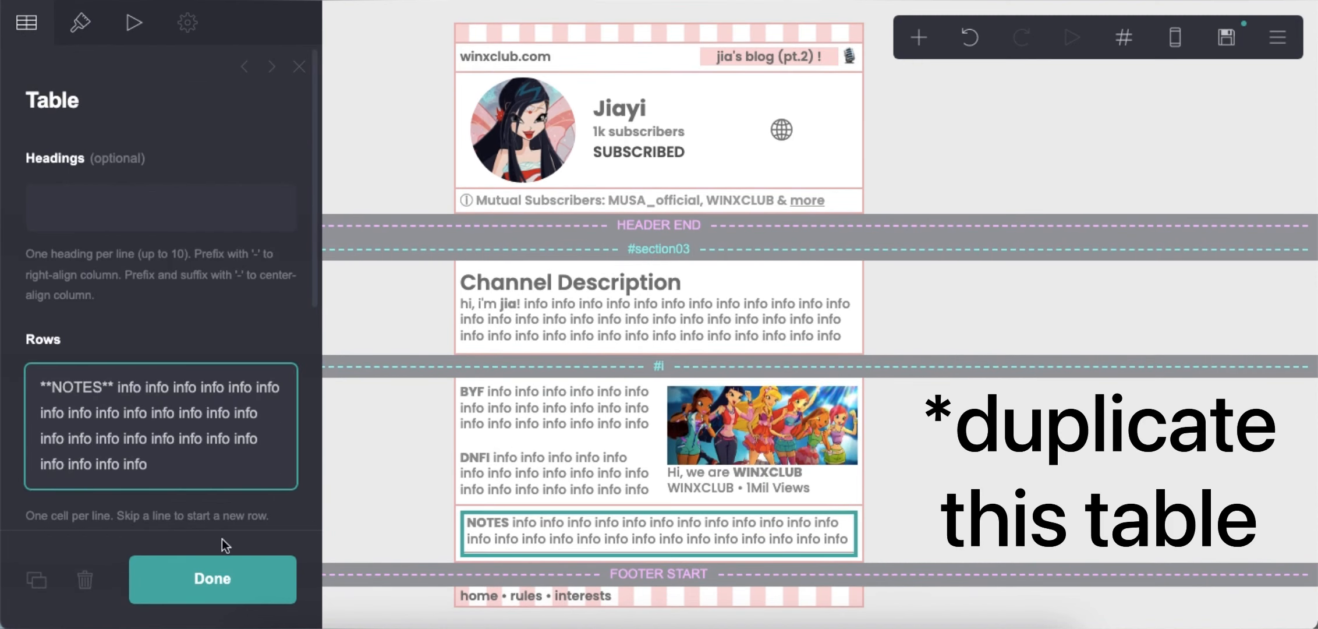
# Duplicate the NOTES table and replace the copy's row content with a bold LINKS label.
pyautogui.click(36, 579)
pyautogui.doubleClick(77, 385)
pyautogui.write('LINKS')
pyautogui.press('Right')
pyautogui.press('Right')
pyautogui.keyDown('shift'); pyautogui.click(186, 485); pyautogui.keyUp('shift')
pyautogui.press('BackSpace')
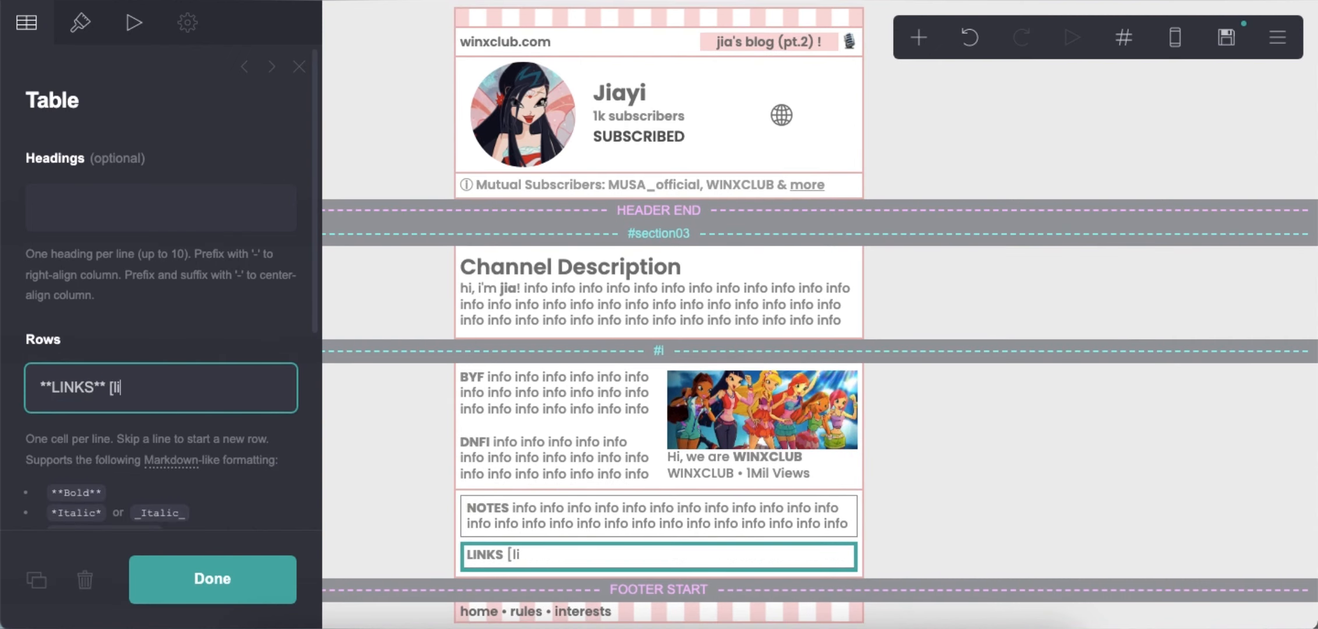
# Clear the LINKS table's link color and set its link style to underlined.
pyautogui.click(80, 23)
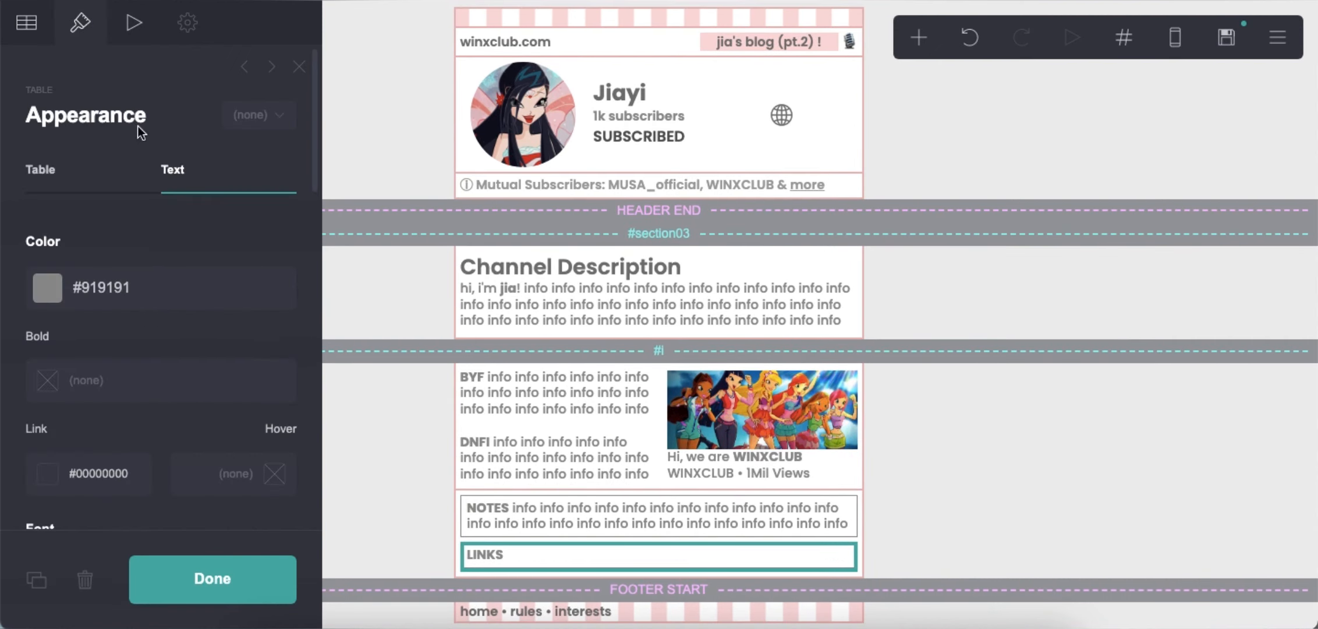
pyautogui.scroll(-1, 151, 352)
pyautogui.tripleClick(118, 440)
pyautogui.press('BackSpace')
pyautogui.press('Return')
pyautogui.scroll(-15, 137, 401)
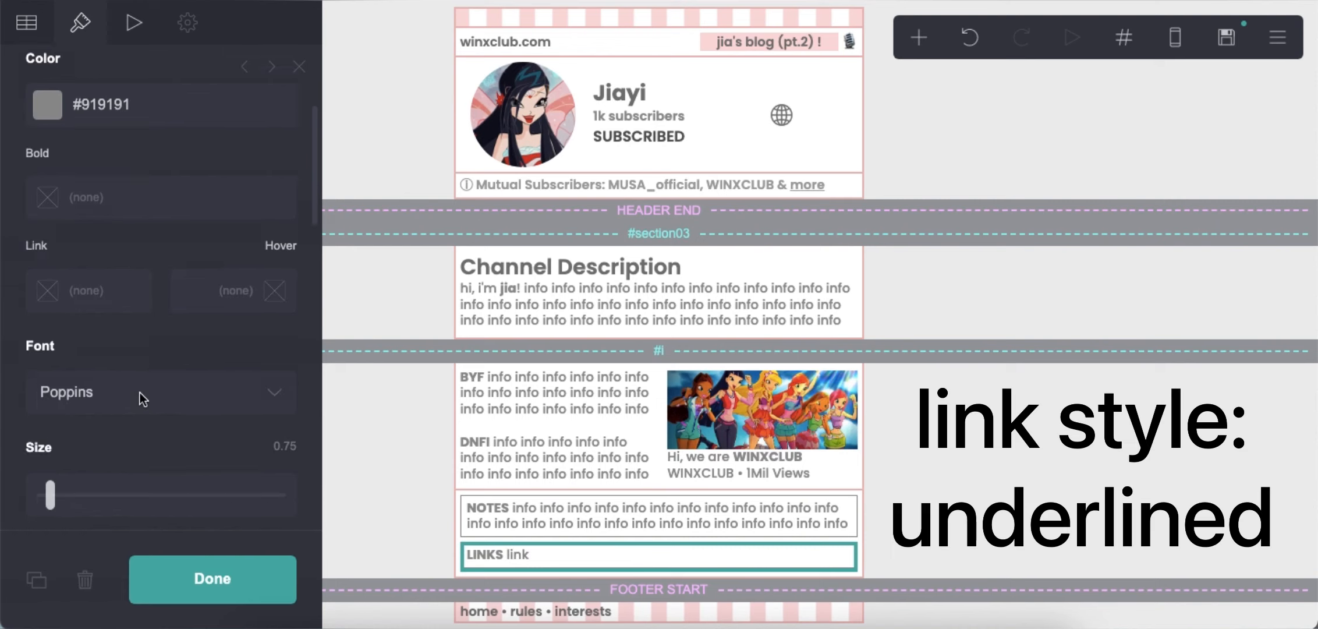
pyautogui.scroll(-5, 129, 461)
pyautogui.click(138, 263)
pyautogui.click(70, 229)
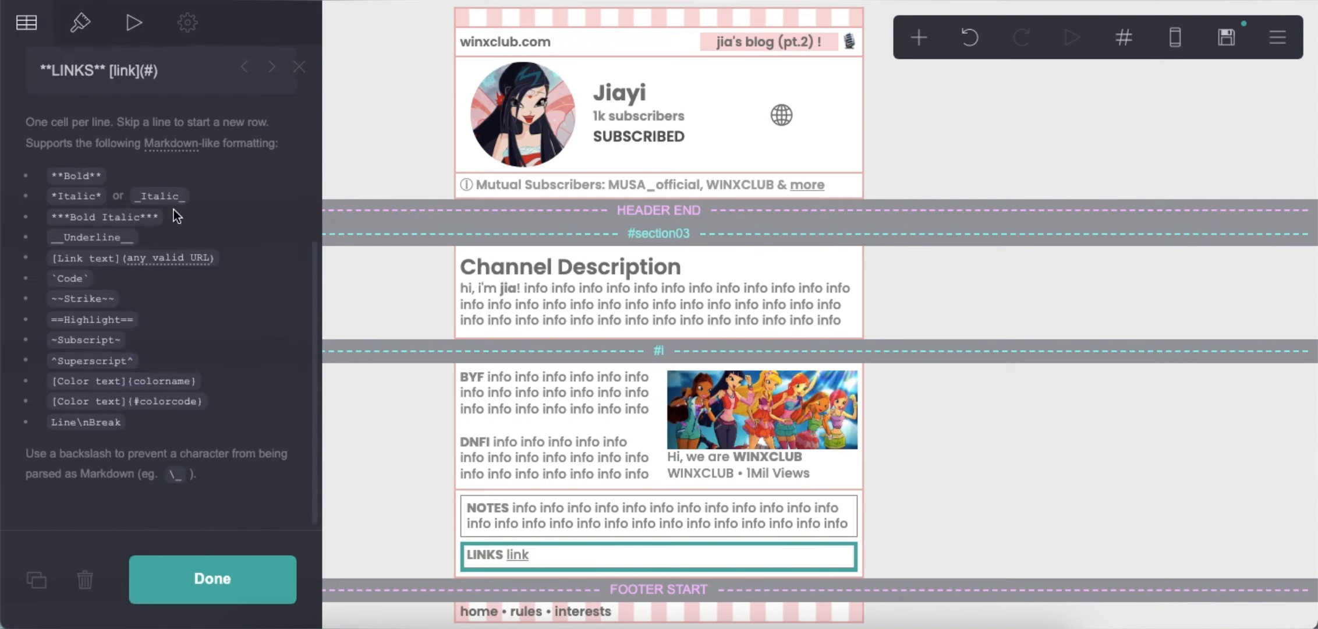
# Fill the LINKS row with repeated [link](#) placeholders after the bold label.
pyautogui.scroll(3, 180, 227)
pyautogui.click(195, 260)
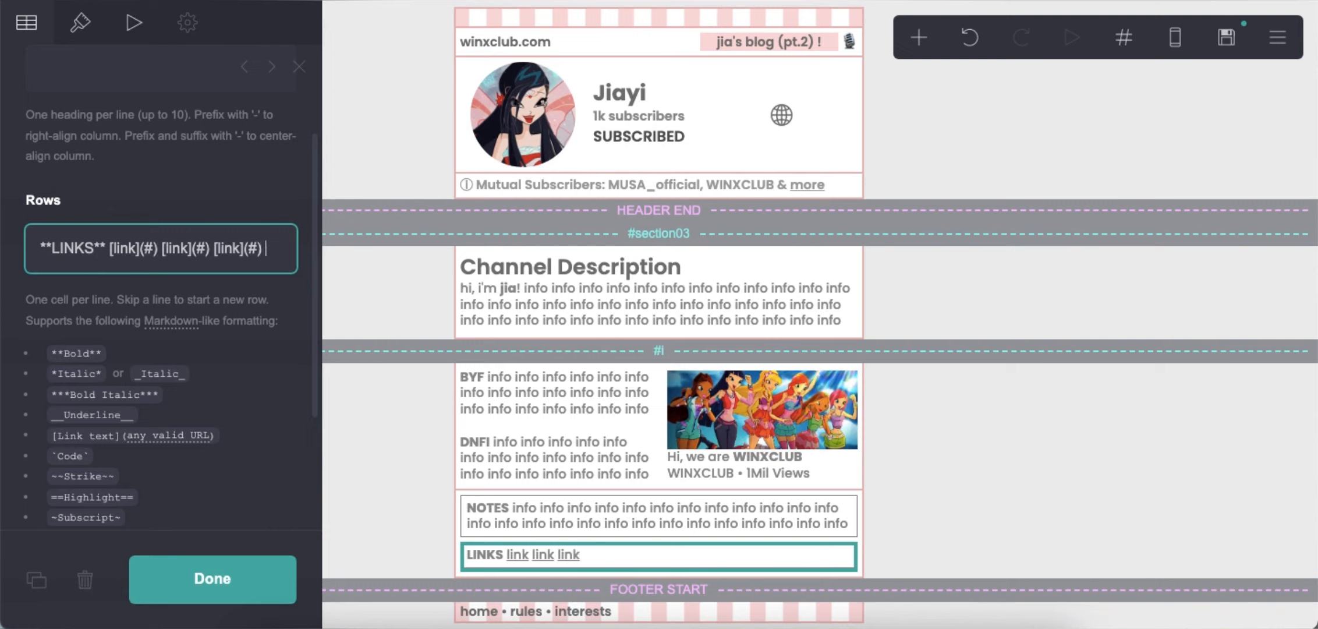
pyautogui.write('[link](#')
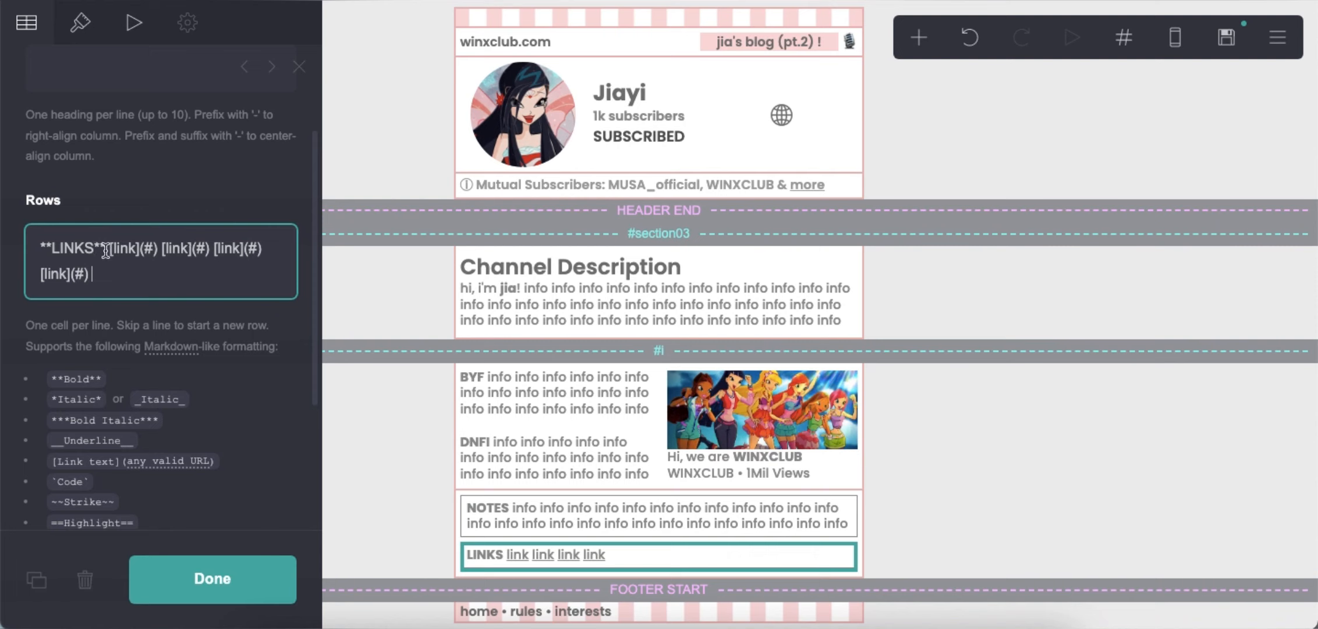
pyautogui.moveTo(107, 250); pyautogui.dragTo(119, 278)
pyautogui.rightClick(134, 247)
pyautogui.click(166, 338)
pyautogui.rightClick(131, 269)
pyautogui.click(185, 406)
pyautogui.rightClick(192, 313)
pyautogui.click(221, 435)
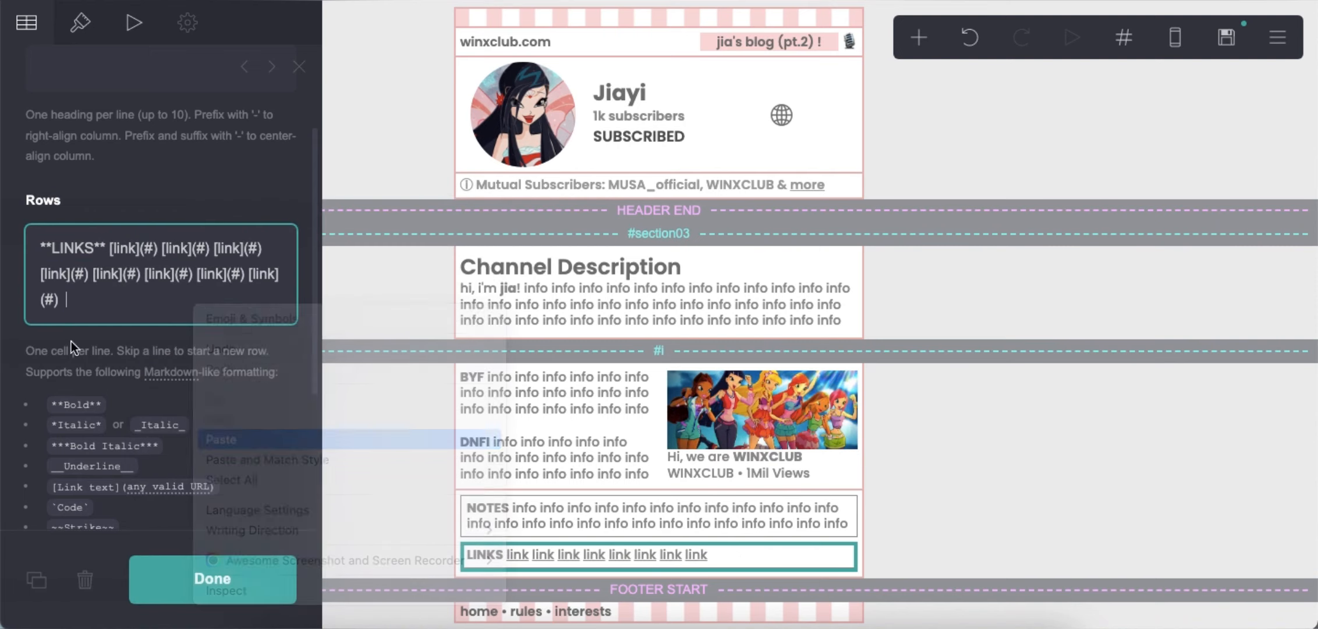
# Add a section break control named "ii" between the info section and the footer.
pyautogui.click(944, 498)
pyautogui.click(1173, 41)
pyautogui.click(1174, 42)
pyautogui.click(920, 41)
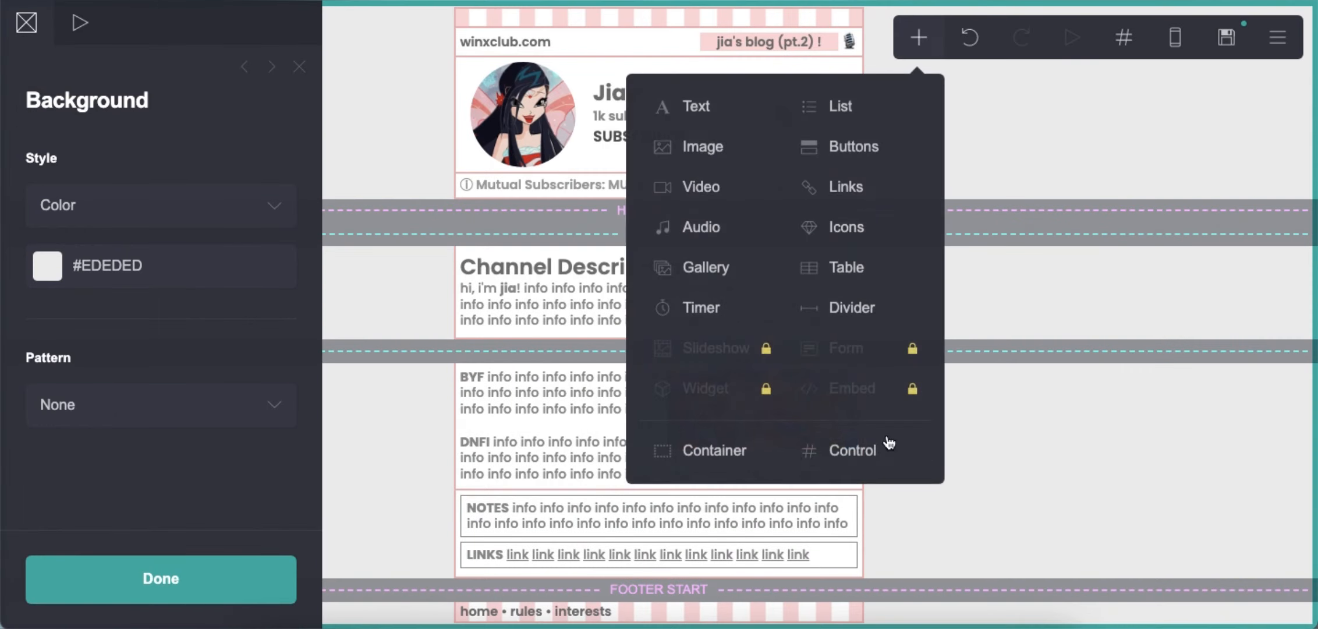
pyautogui.click(889, 444)
pyautogui.scroll(-5, 161, 349)
pyautogui.click(198, 365)
pyautogui.write('ii')
# Add a container to the ii section and change its type to two columns.
pyautogui.click(905, 37)
pyautogui.click(678, 447)
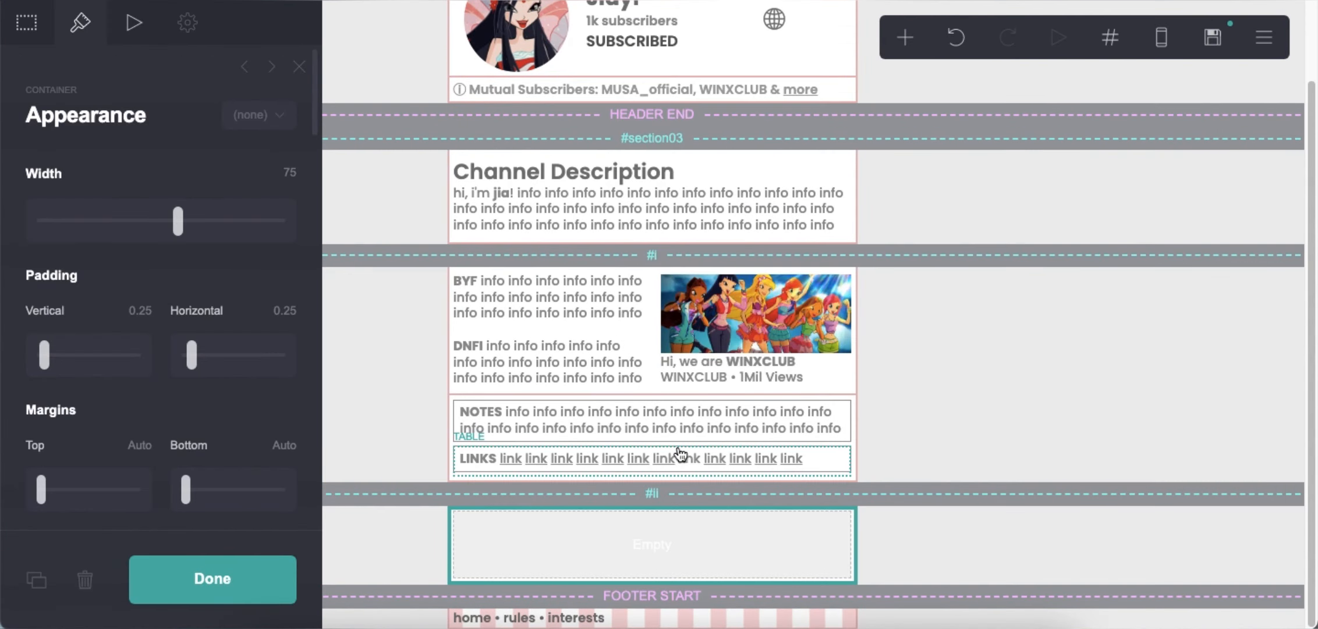
pyautogui.click(26, 22)
pyautogui.click(96, 204)
pyautogui.click(99, 228)
pyautogui.click(80, 22)
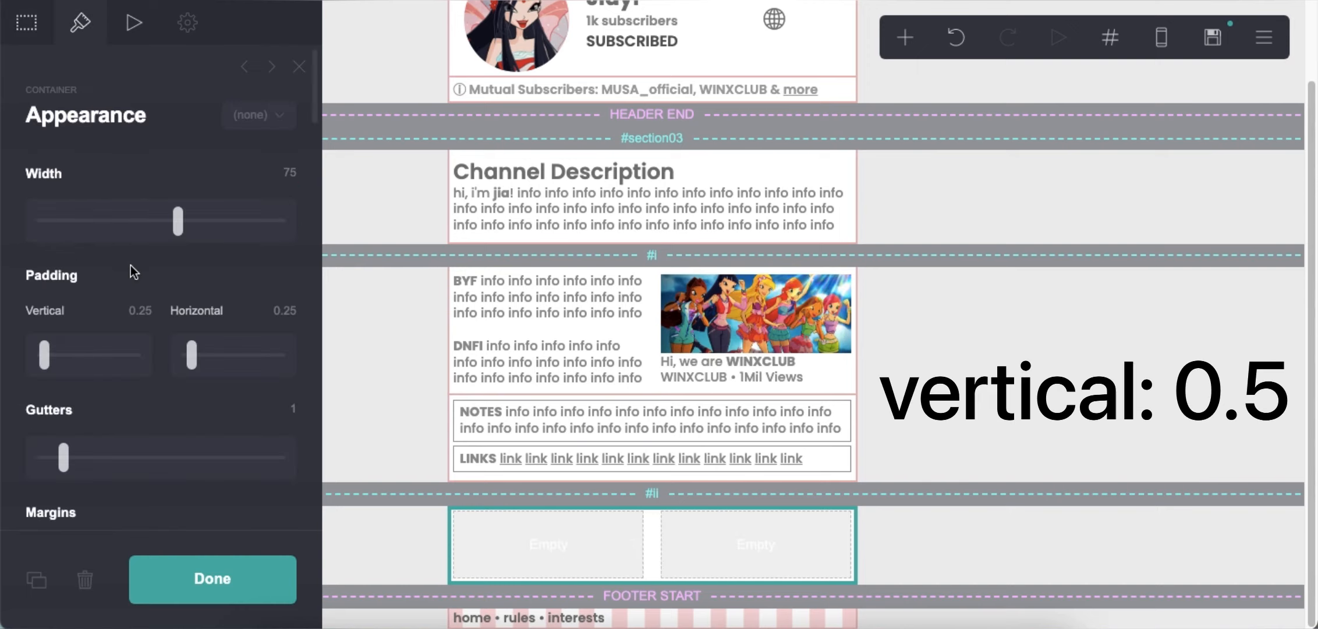
# Set the ii container's vertical padding to 0.5 and its spacing to 0.125.
pyautogui.press('Return')
pyautogui.scroll(-10, 126, 373)
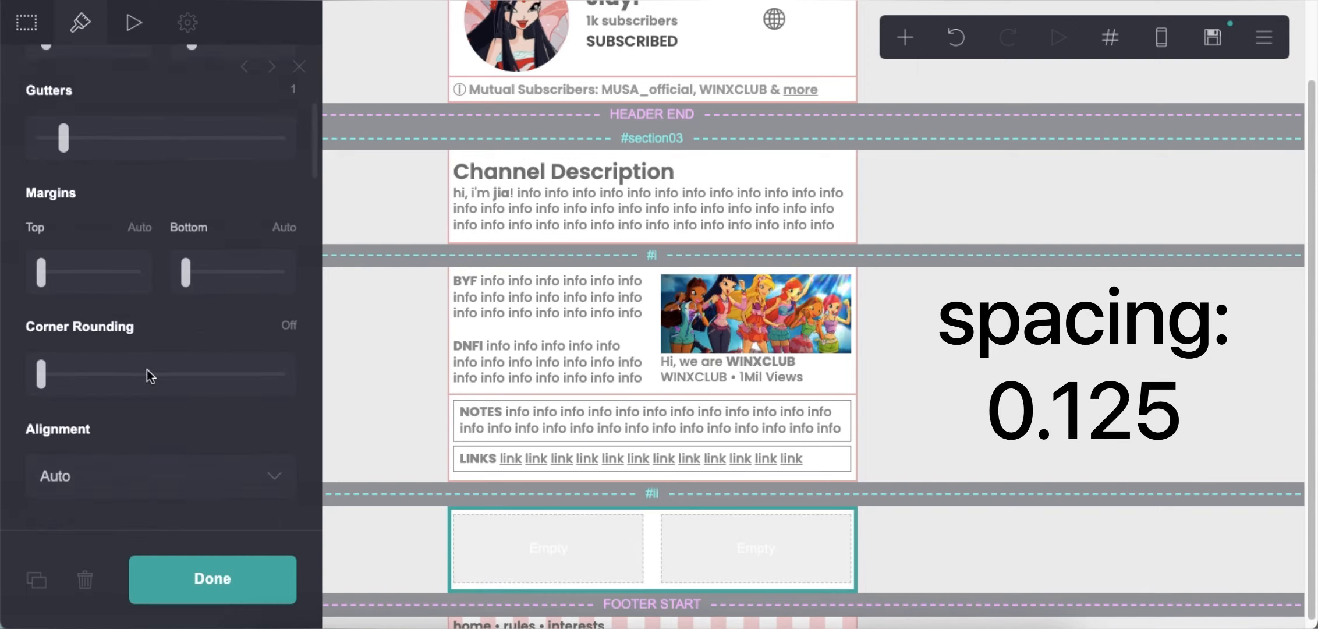
pyautogui.click(287, 326)
pyautogui.write('.125')
pyautogui.press('Return')
pyautogui.scroll(-3, 255, 349)
# Upload the Winx group picture as an image in the ii container's first column and set its height to automatic.
pyautogui.click(1055, 469)
pyautogui.click(905, 37)
pyautogui.click(678, 447)
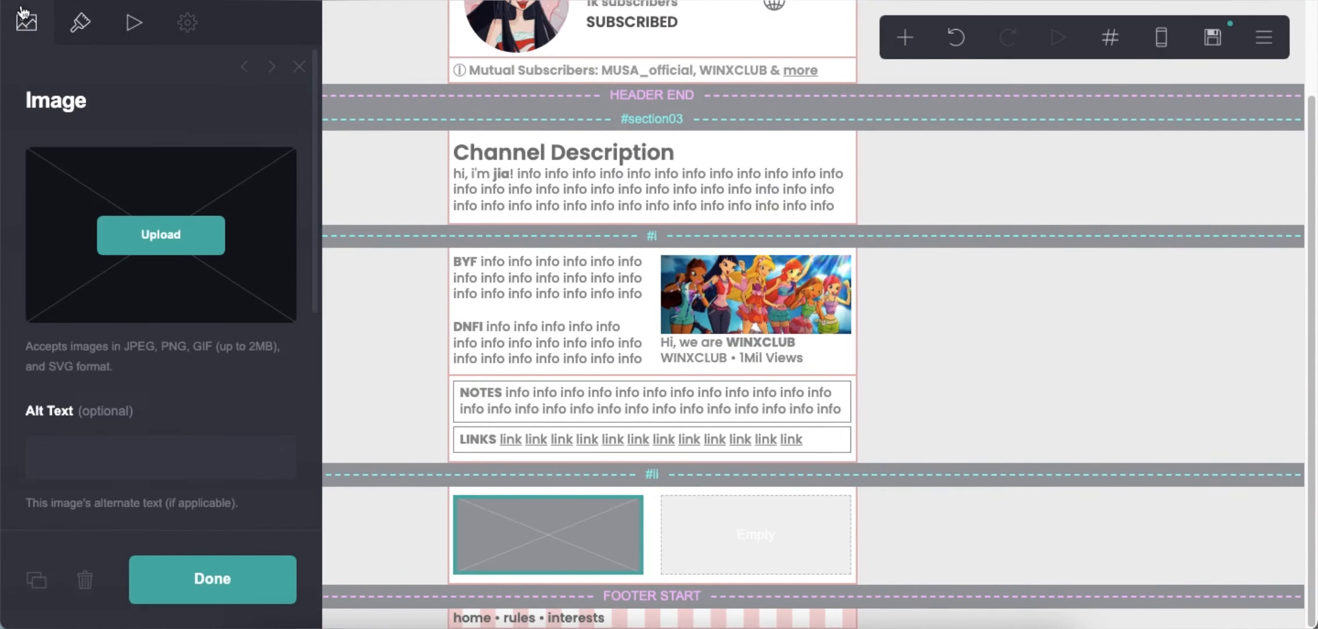
pyautogui.click(166, 269)
pyautogui.doubleClick(562, 347)
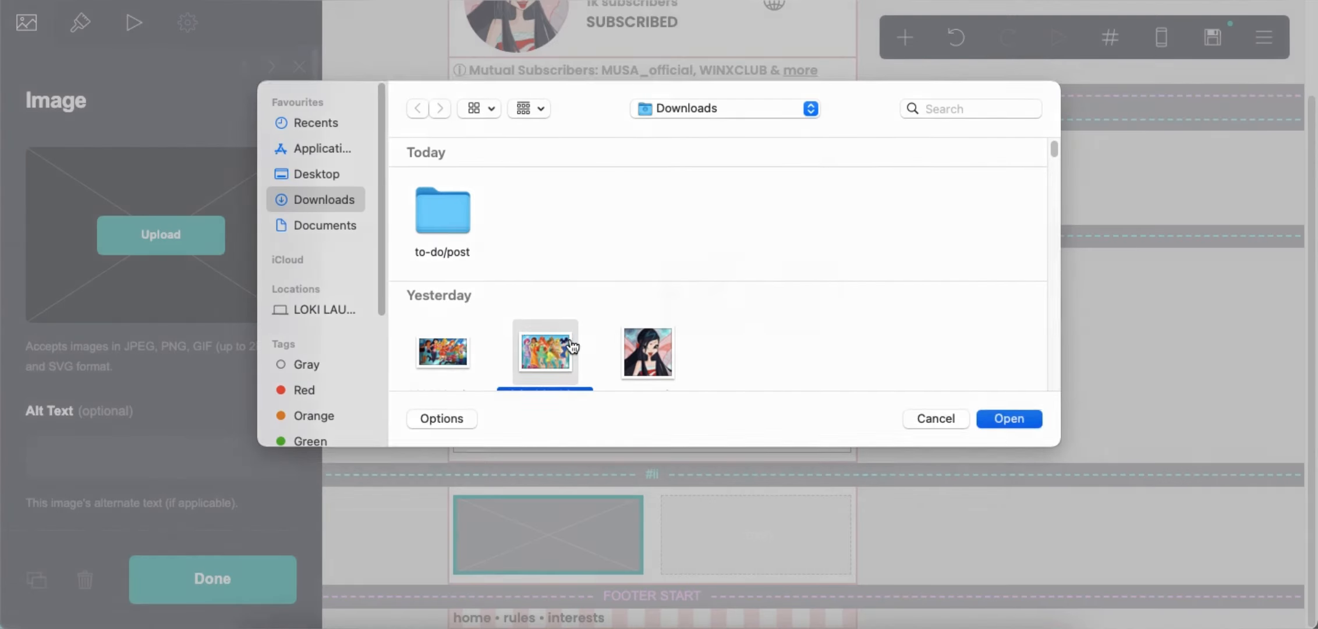
pyautogui.click(23, 34)
pyautogui.click(1281, 42)
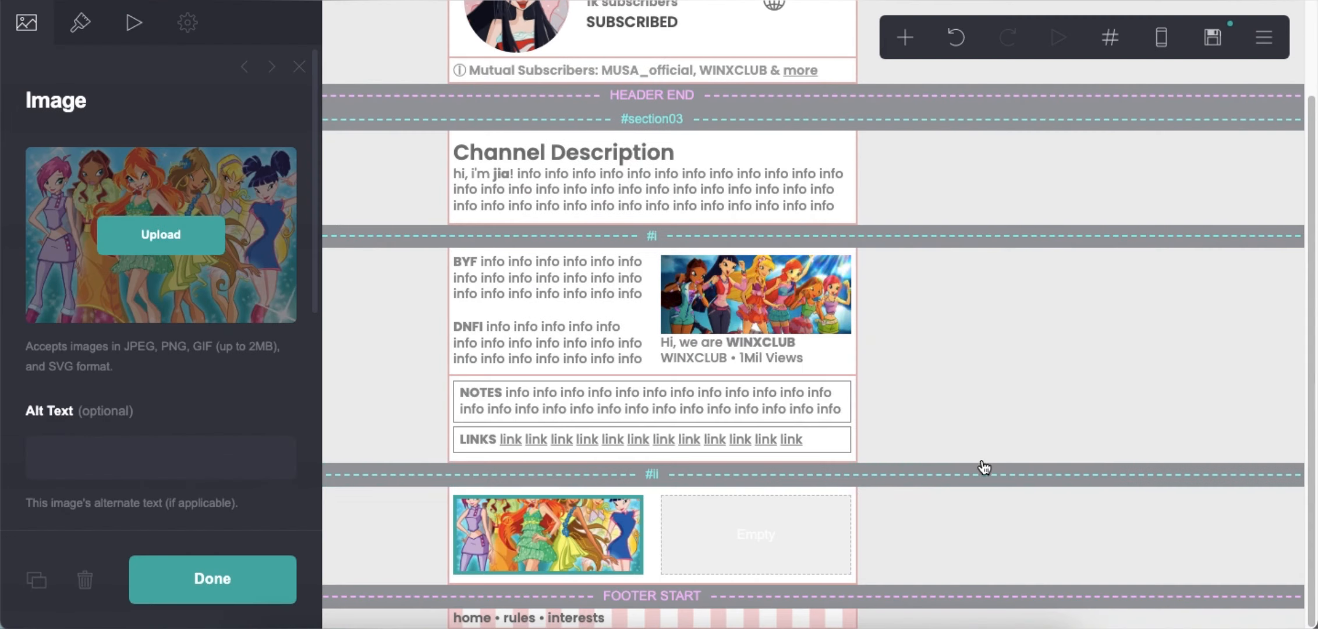
pyautogui.click(83, 28)
pyautogui.moveTo(60, 323); pyautogui.dragTo(2, 335)
pyautogui.click(913, 566)
pyautogui.scroll(-1, 915, 565)
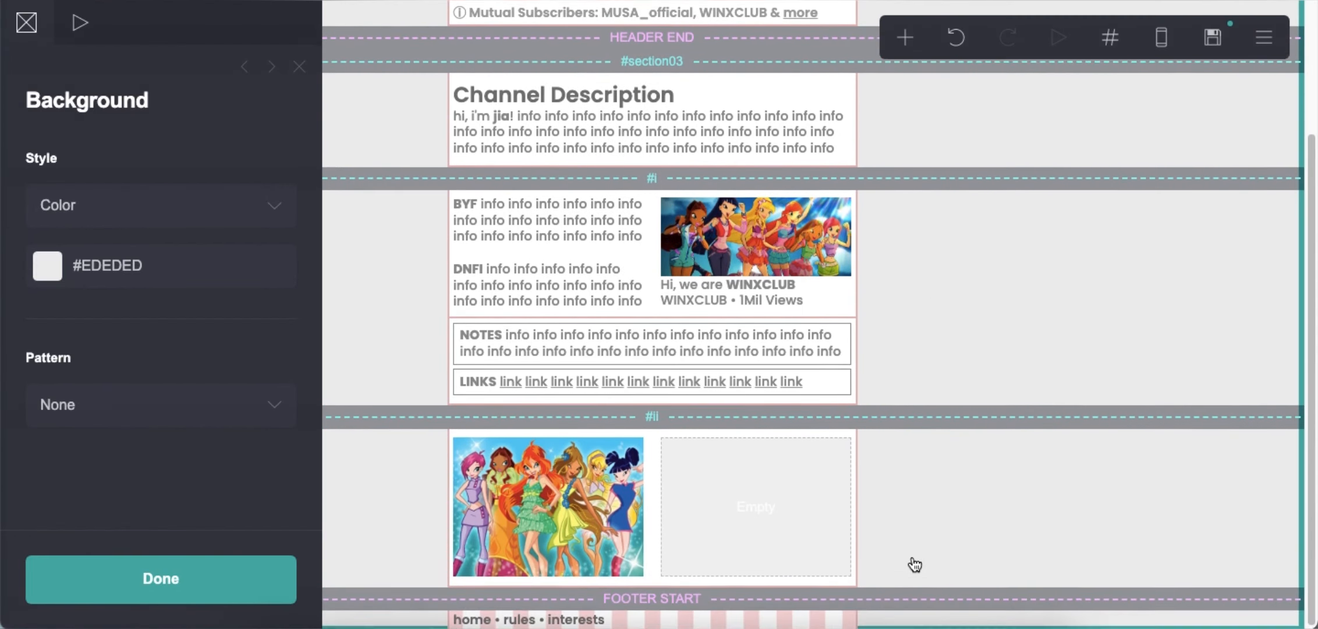
# Duplicate the WINXCLUB caption text and place the copy under the Winx group image in the ii section.
pyautogui.click(727, 290)
pyautogui.click(36, 579)
pyautogui.moveTo(723, 313); pyautogui.dragTo(512, 593)
# Replace the copied caption with "My Vlog." and, on a second line, "MUSA_official • 1Mil Views".
pyautogui.click(27, 24)
pyautogui.moveTo(221, 216); pyautogui.dragTo(6, 154)
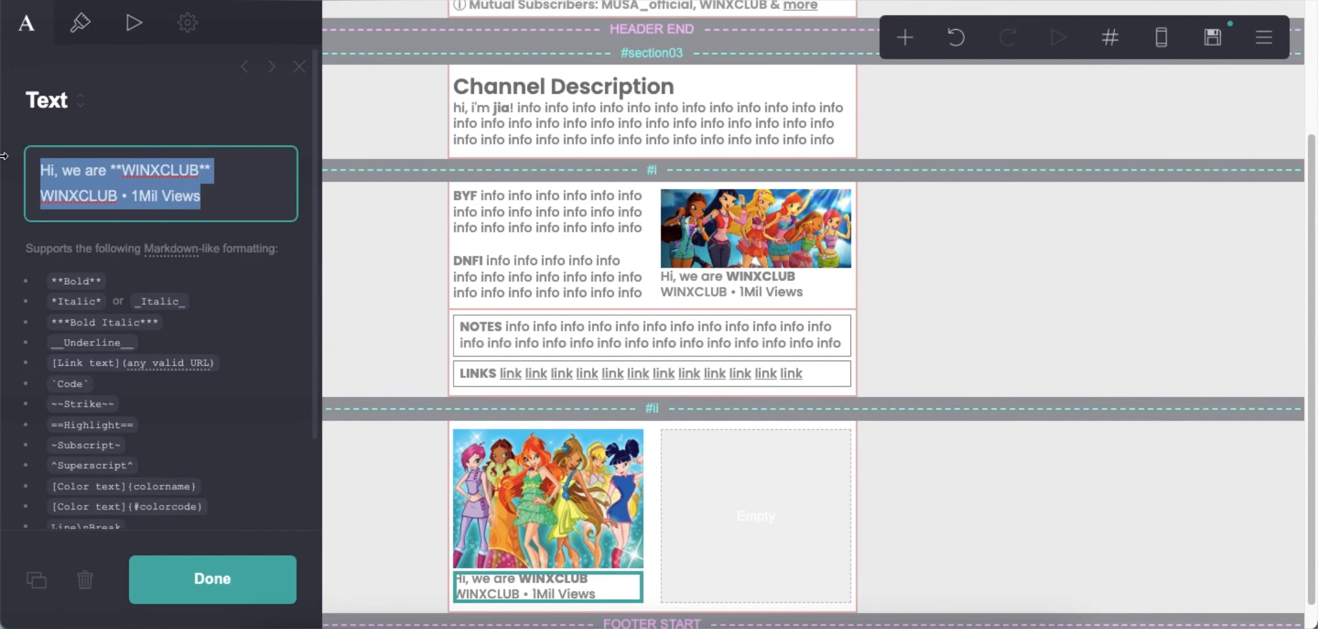
pyautogui.write('My Vlog.')
pyautogui.press('Return')
pyautogui.write('MUSA_official • 1Mil')
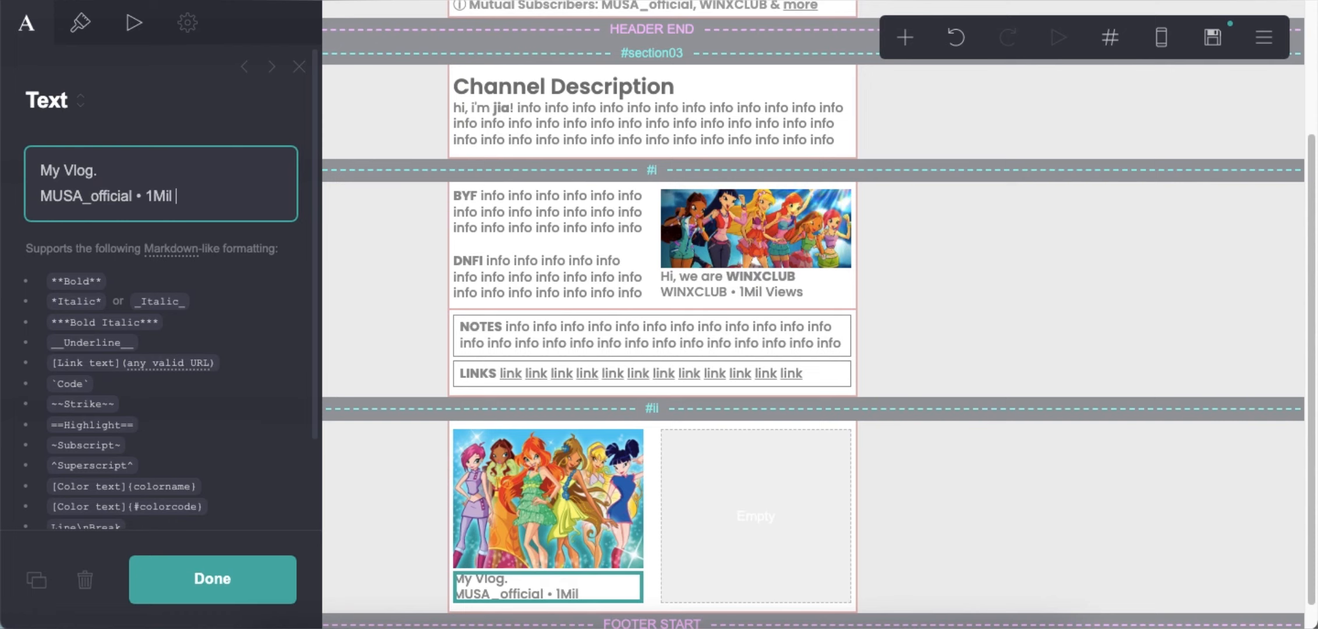
pyautogui.write('s')
# Add a text element reading "Top Comments" in the ii container's second column.
pyautogui.click(783, 524)
pyautogui.click(1009, 504)
pyautogui.click(906, 38)
pyautogui.click(693, 144)
pyautogui.moveTo(512, 622); pyautogui.dragTo(664, 501)
pyautogui.moveTo(180, 179); pyautogui.dragTo(5, 166)
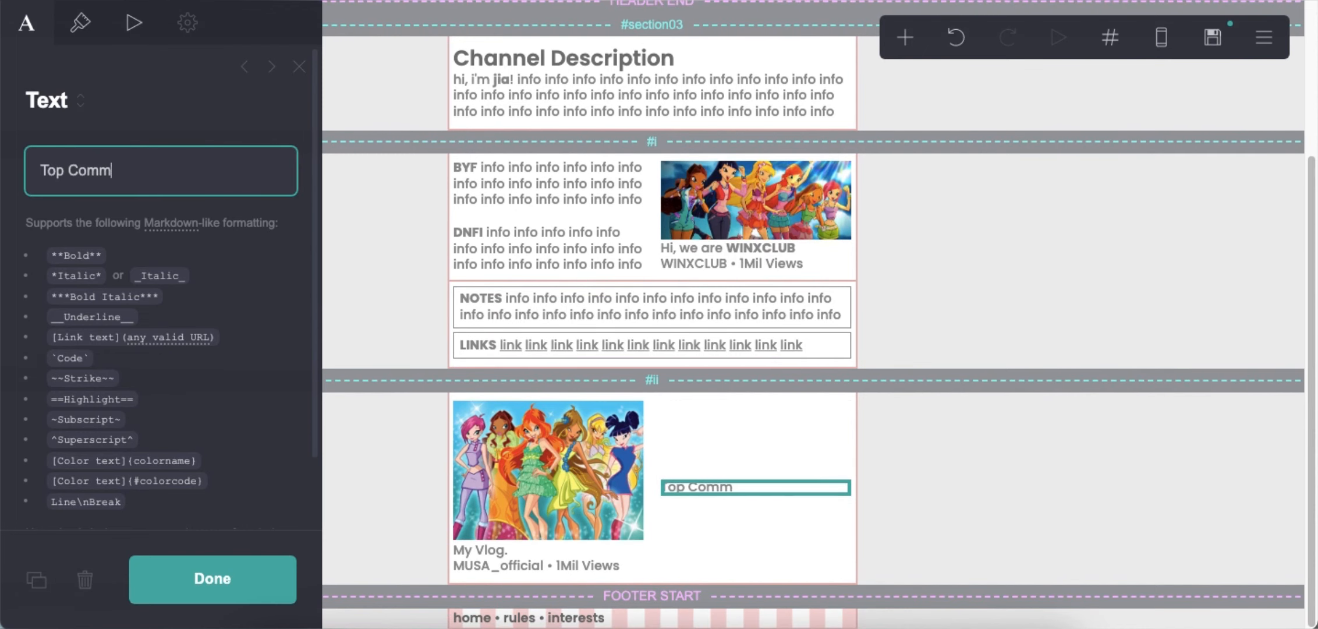
# Set the Top Comments text to color #767676, size 1.125 and Semi Bold weight.
pyautogui.click(81, 23)
pyautogui.click(177, 220)
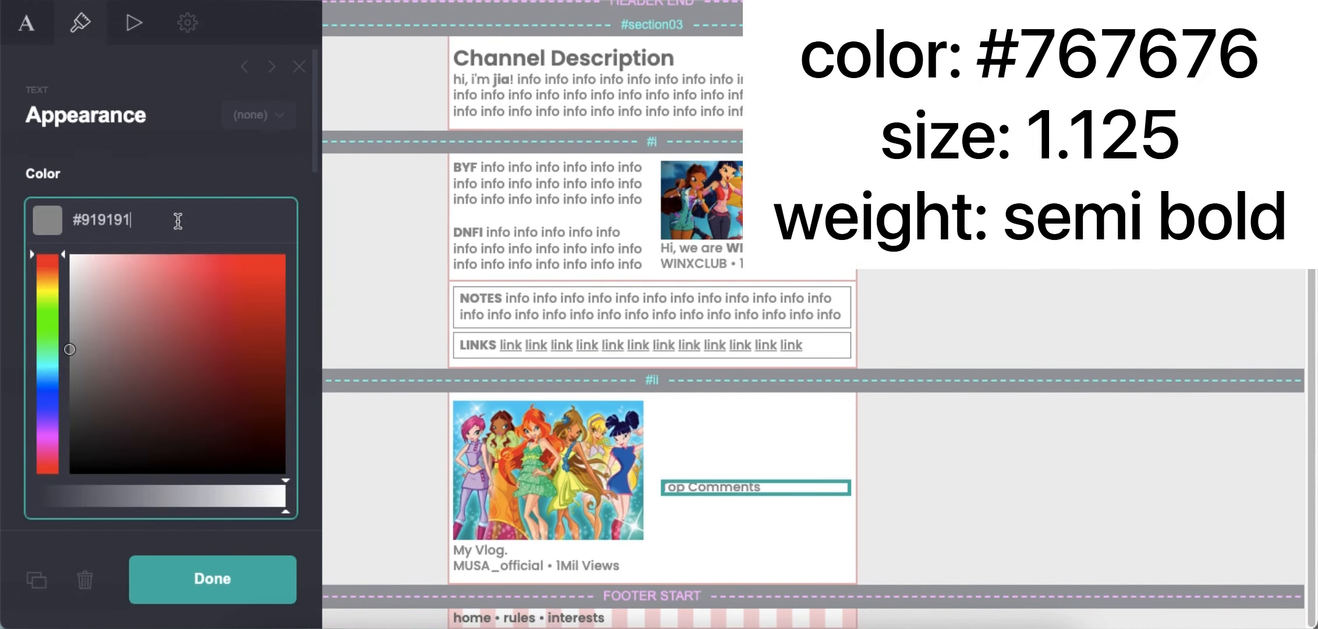
pyautogui.press('Return')
pyautogui.click(297, 381)
pyautogui.write('1.125')
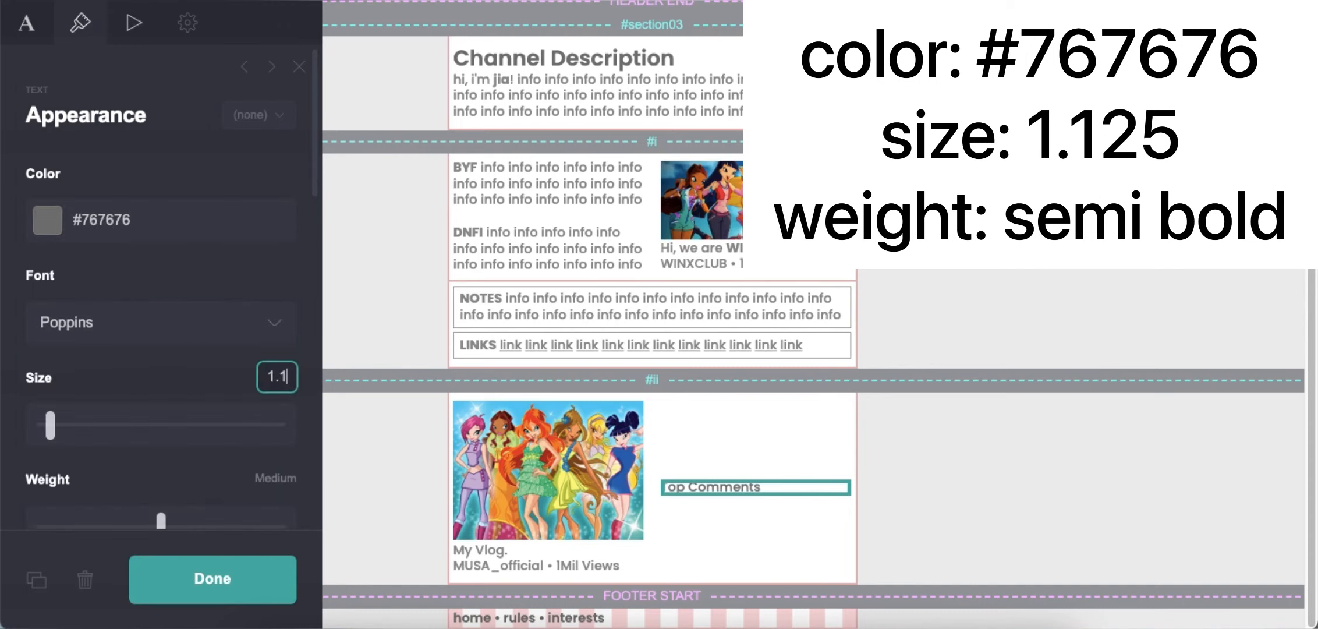
pyautogui.press('Return')
pyautogui.scroll(-3, 42, 425)
pyautogui.click(184, 342)
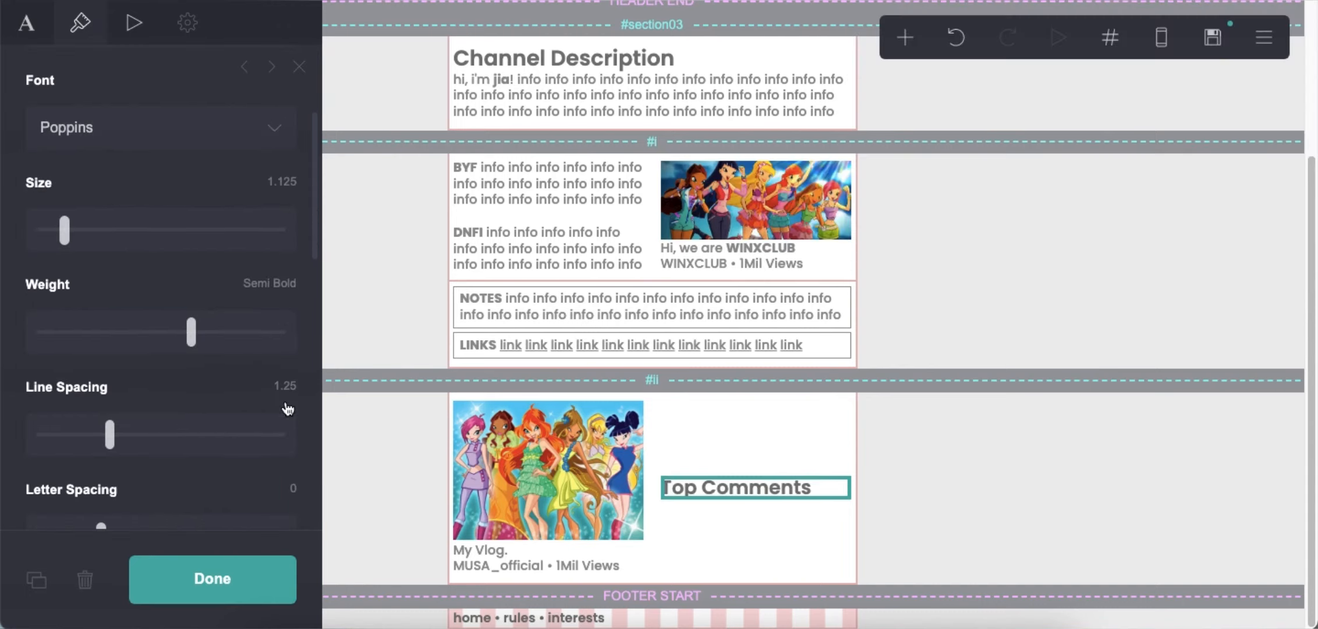
pyautogui.scroll(-5, 213, 429)
pyautogui.click(930, 142)
# Add a table under the Top Comments heading and clear its column headings.
pyautogui.click(904, 38)
pyautogui.click(796, 266)
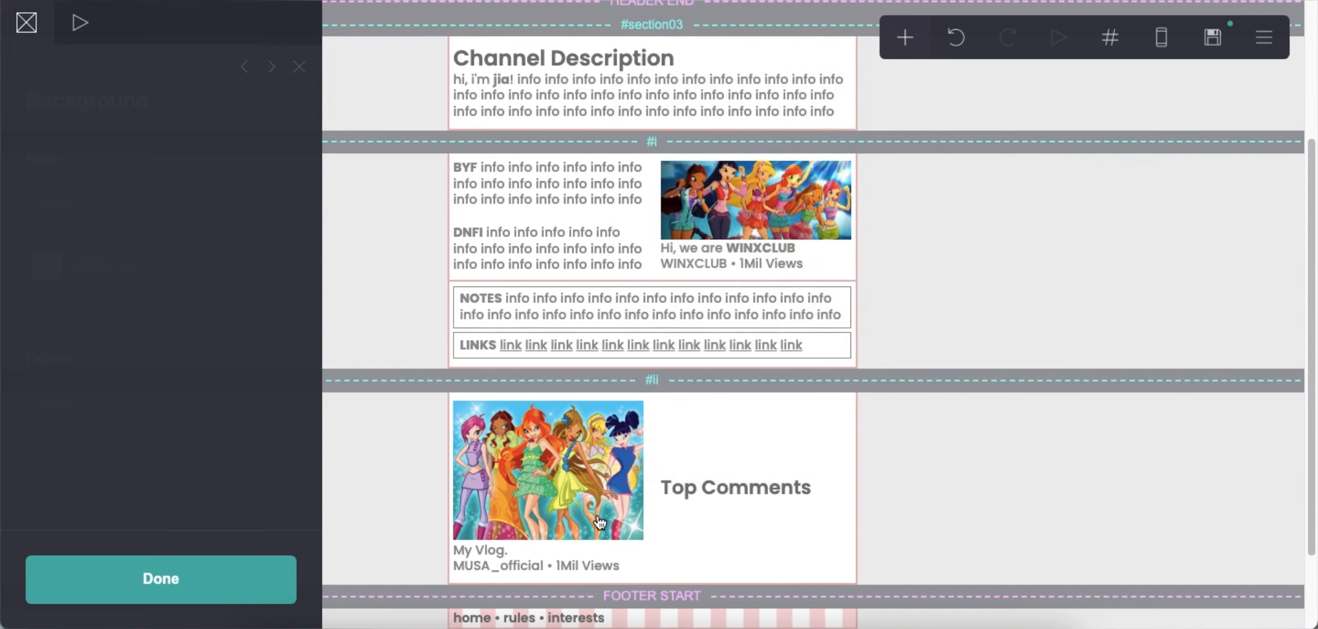
pyautogui.moveTo(674, 510); pyautogui.dragTo(712, 397)
pyautogui.moveTo(93, 285); pyautogui.dragTo(2, 177)
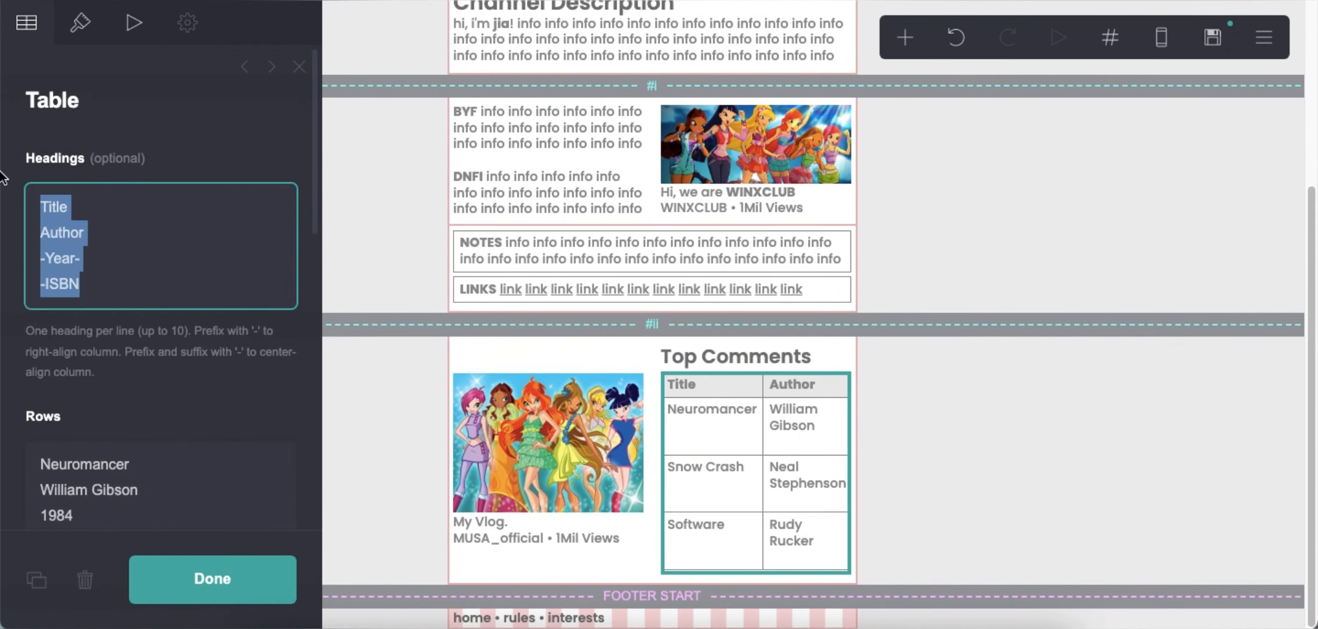
pyautogui.press('BackSpace')
# Replace the new table's rows with a bold "my love" label followed by "info" placeholders.
pyautogui.rightClick(150, 418)
pyautogui.click(175, 464)
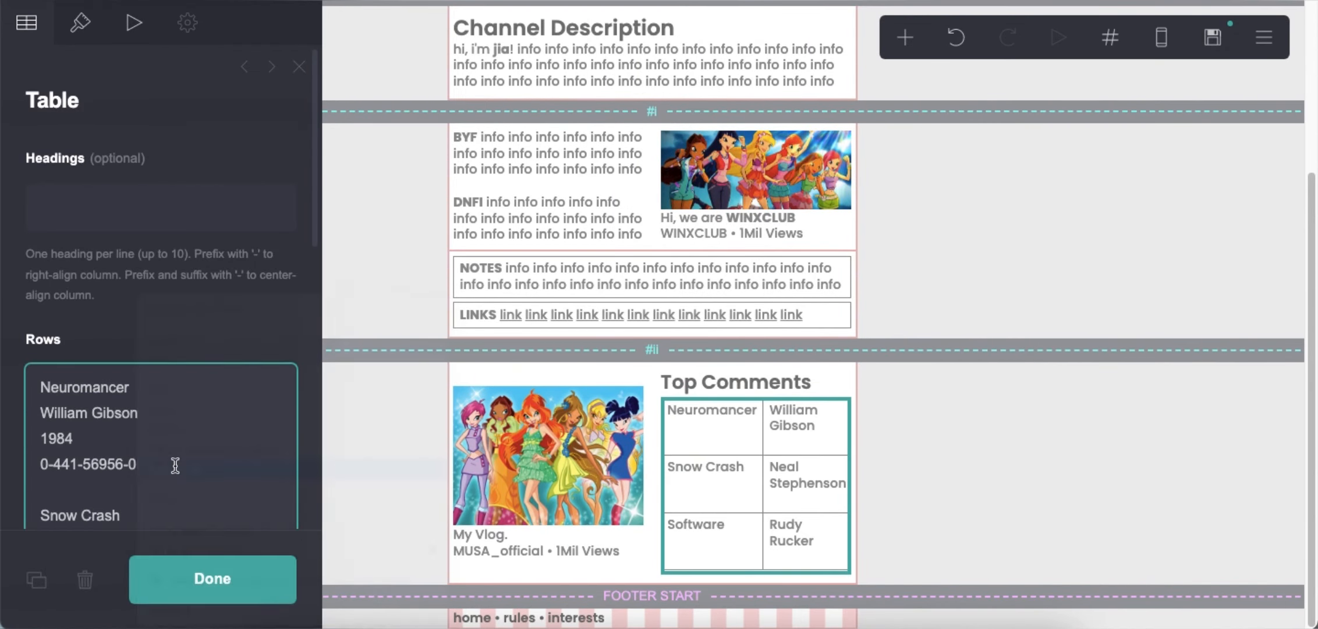
pyautogui.write('**my love')
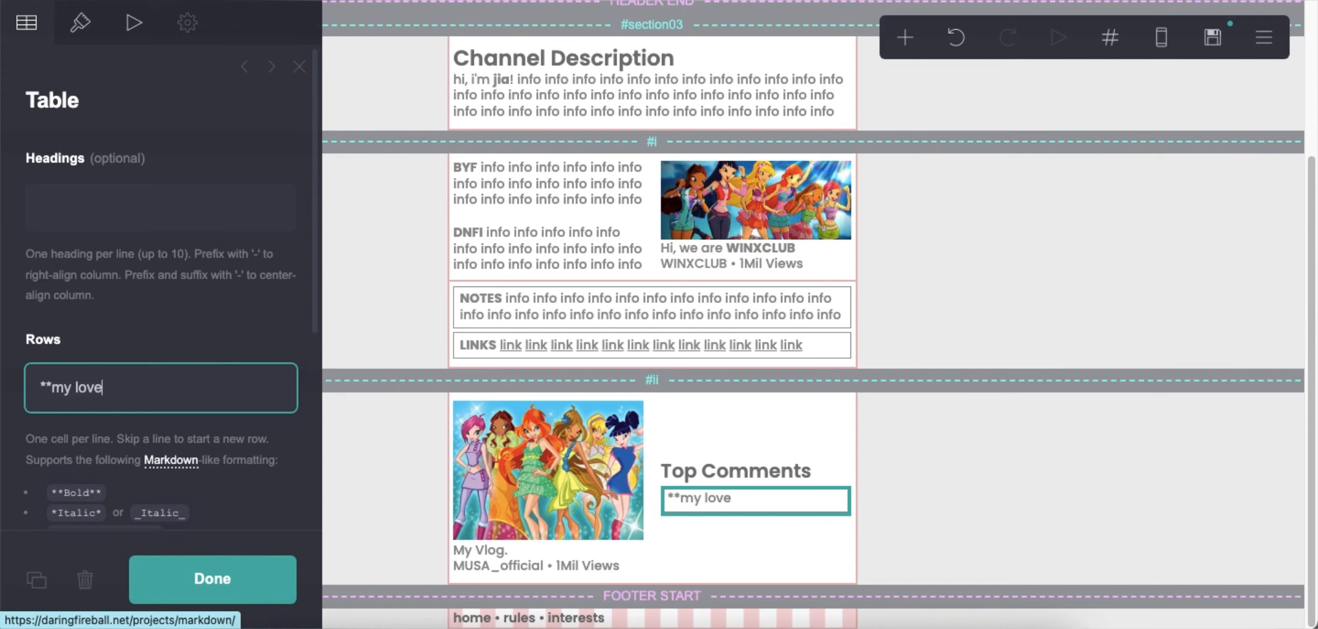
pyautogui.write('**')
pyautogui.hotkey('ctrl', 'v')
# Set the "my love" table's padding to 0.125.
pyautogui.click(81, 36)
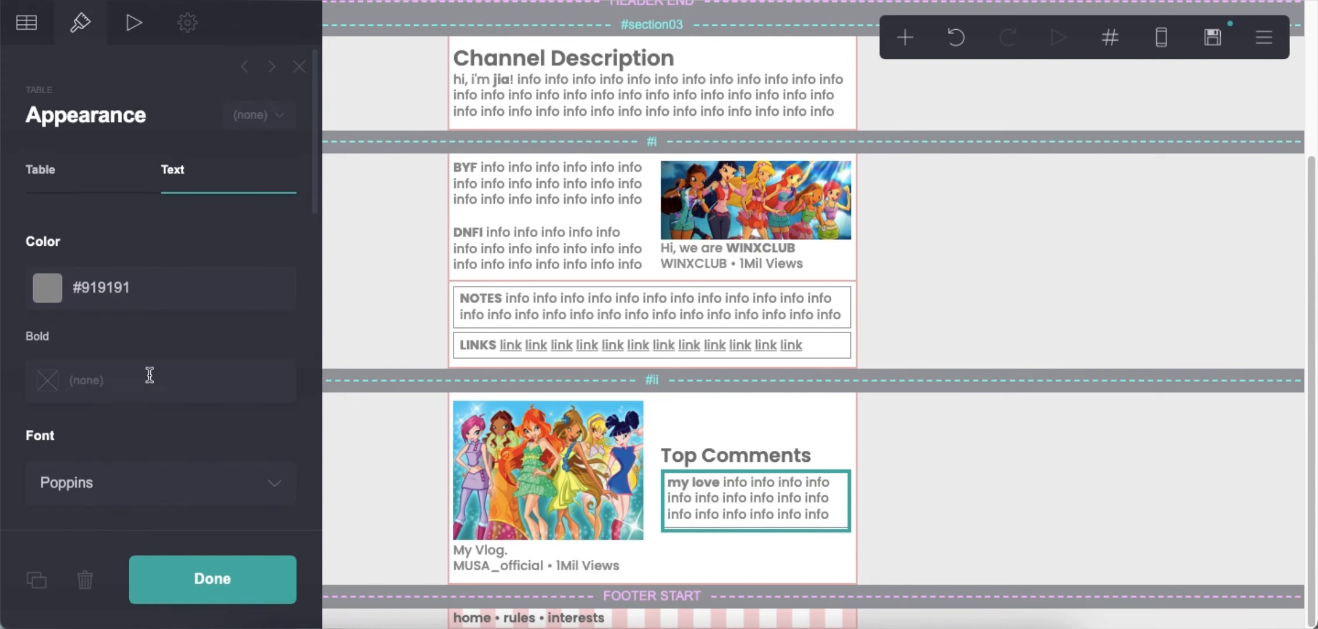
pyautogui.scroll(-6, 157, 381)
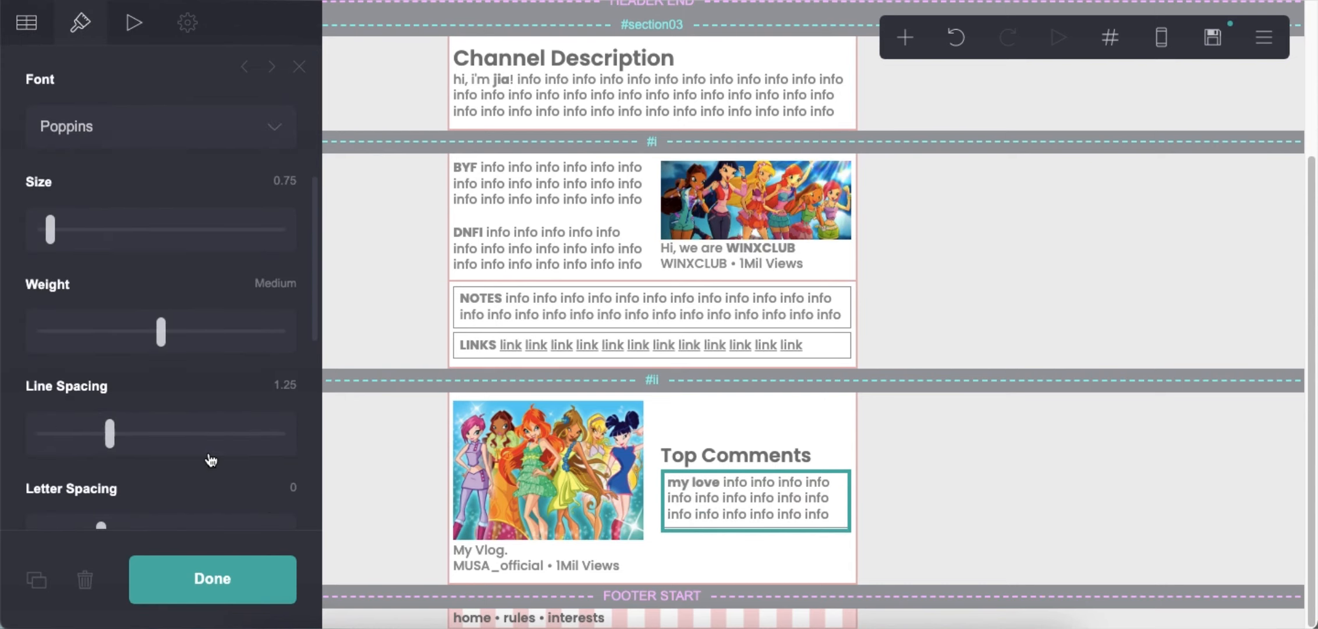
pyautogui.scroll(6, 210, 454)
pyautogui.click(40, 171)
pyautogui.scroll(-3, 171, 403)
pyautogui.click(286, 450)
pyautogui.write('0.125')
# Shorten the "my love" row's "info" placeholders so the text fills only two lines.
pyautogui.click(27, 40)
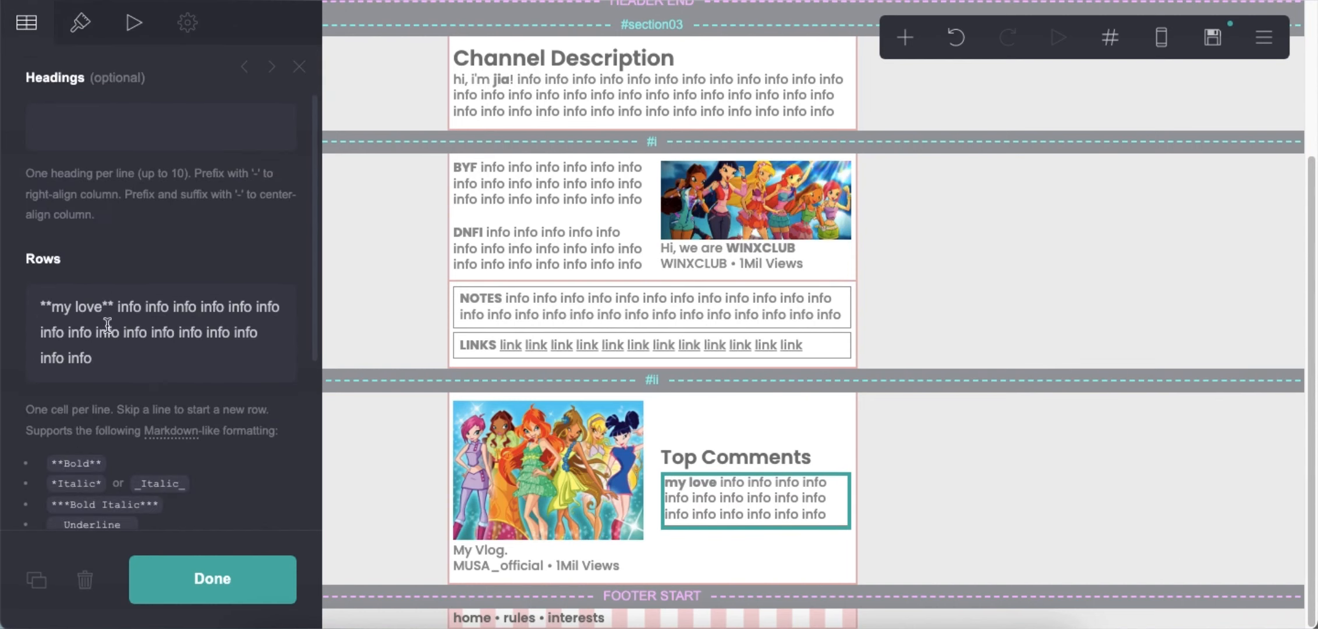
pyautogui.moveTo(167, 332); pyautogui.dragTo(99, 358)
pyautogui.press('BackSpace')
pyautogui.press('BackSpace')
pyautogui.press('BackSpace')
pyautogui.press('BackSpace')
pyautogui.press('BackSpace')
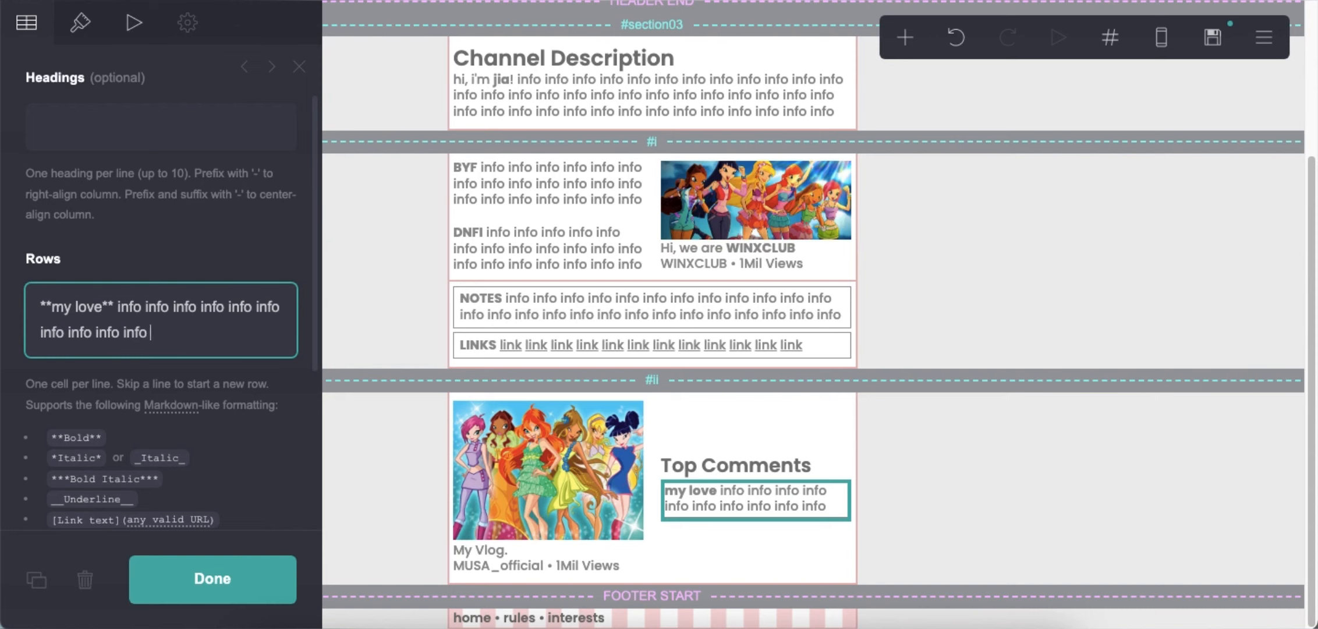
# Duplicate the "my love" table twice and relabel the copies "music" and "media".
pyautogui.click(36, 579)
pyautogui.moveTo(51, 307); pyautogui.dragTo(75, 326)
pyautogui.write('music')
pyautogui.click(36, 579)
pyautogui.write('media')
# Set the My Vlog image's height to 7.
pyautogui.click(495, 466)
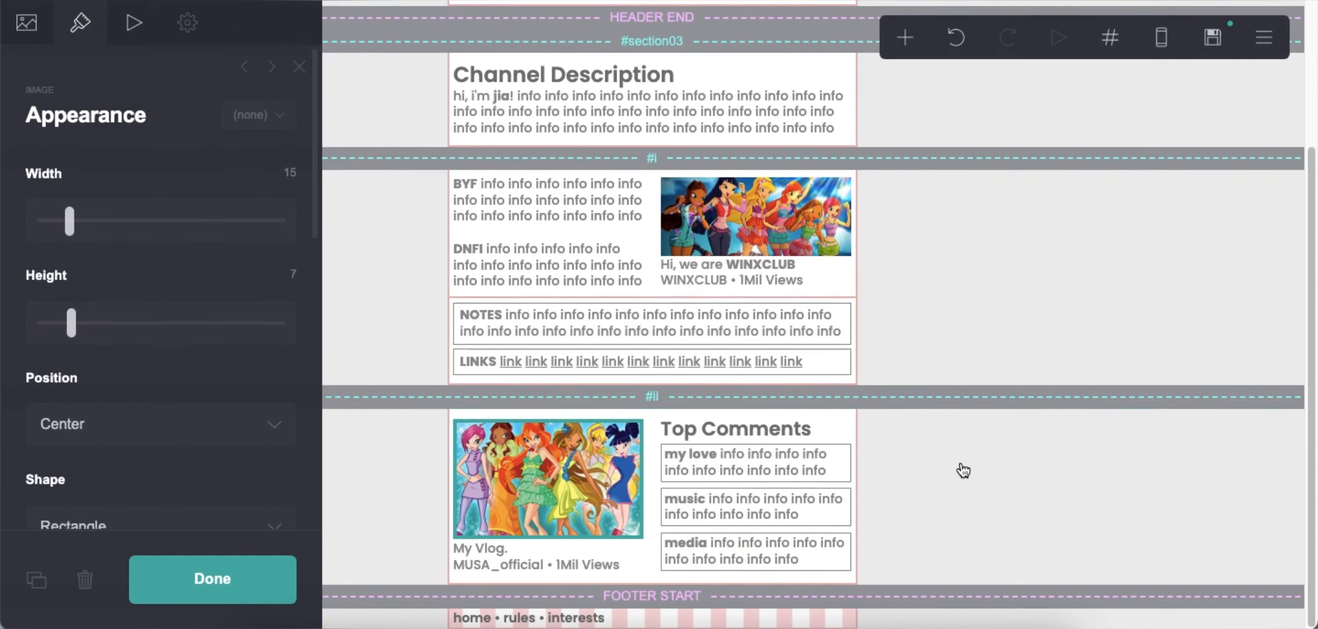
pyautogui.click(964, 416)
# Fill in the site description and the address "testmjrd", and publish the site to a .carrd.co URL.
pyautogui.click(1212, 37)
pyautogui.click(192, 364)
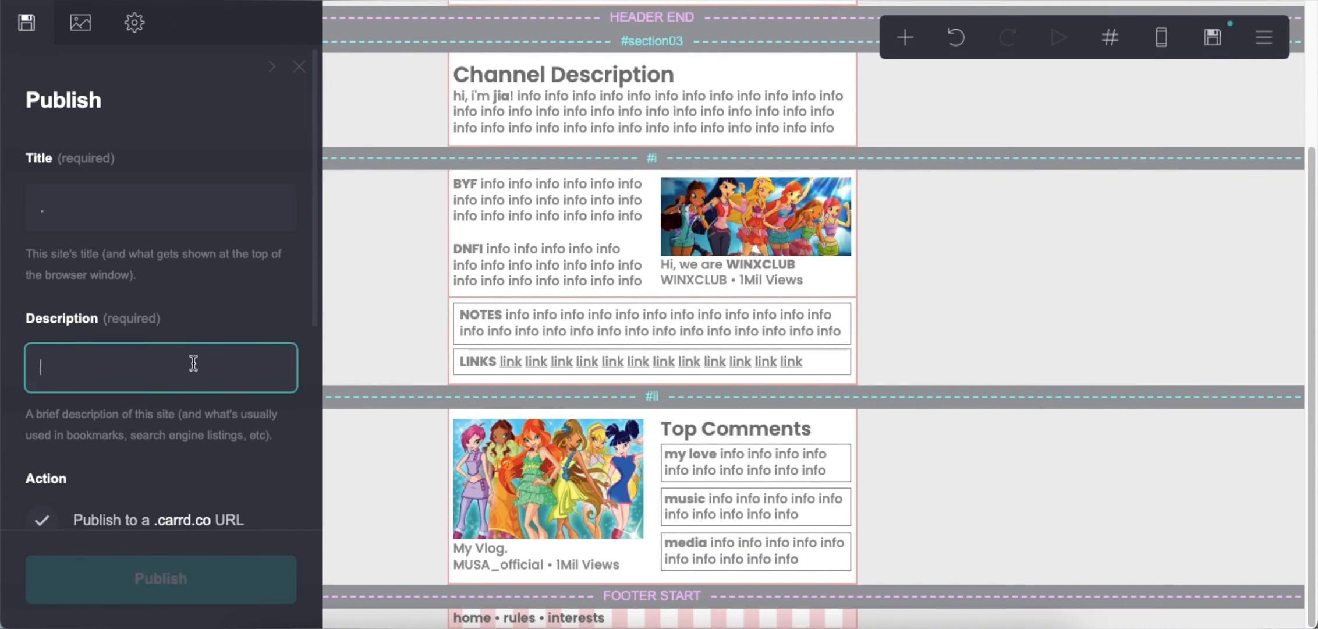
pyautogui.scroll(-3, 196, 362)
pyautogui.scroll(-3, 196, 363)
pyautogui.click(128, 388)
pyautogui.write('test')
pyautogui.write('mjrd')
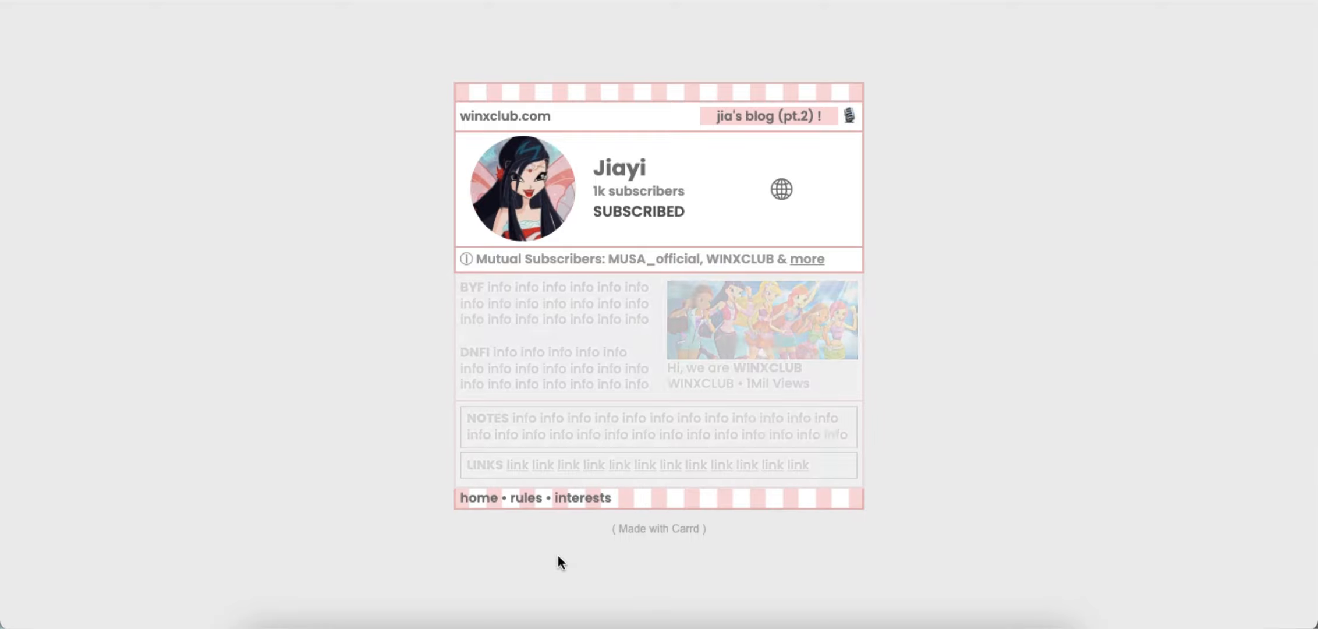
# Check the published site's interests and home sections through its footer links.
pyautogui.click(581, 499)
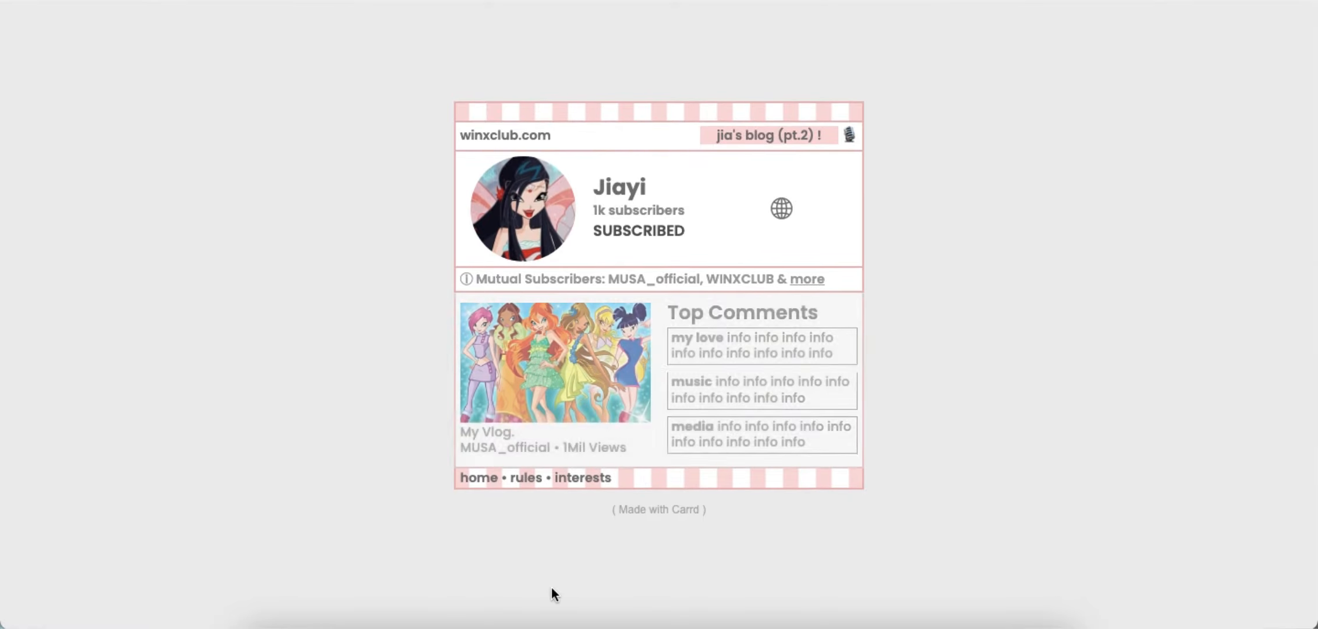
pyautogui.click(478, 478)
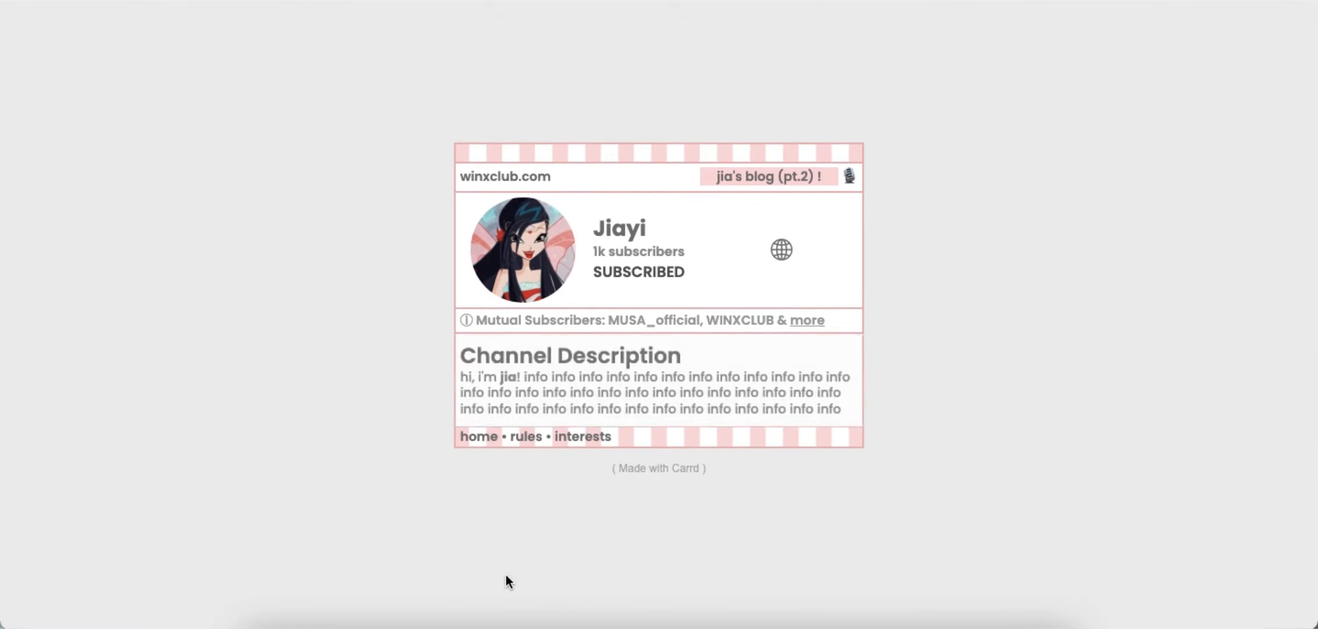